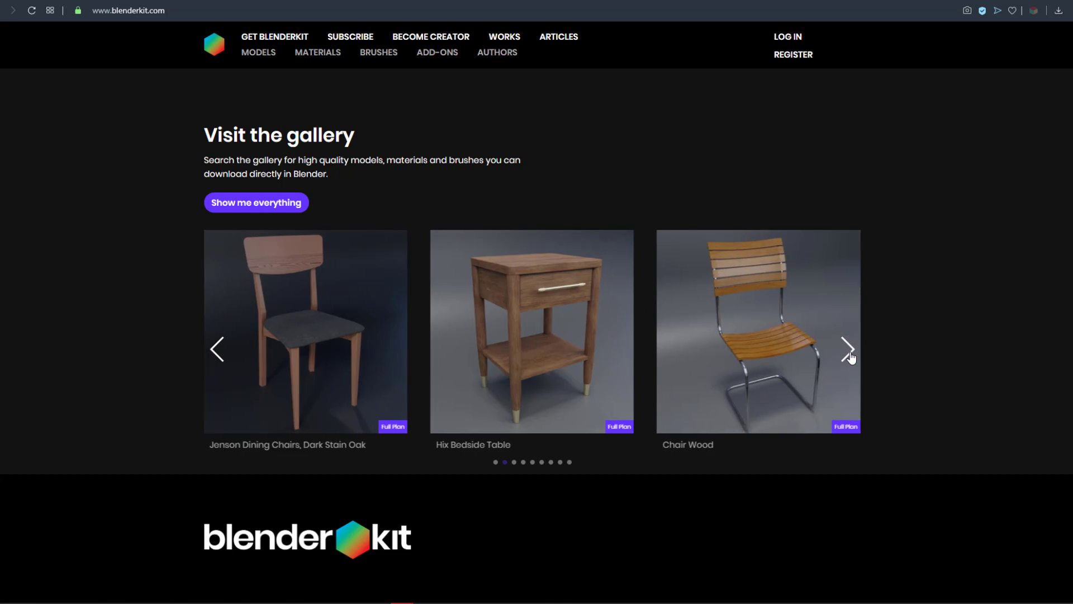
# Advance the BlenderKit homepage model carousel several times and scroll the homepage
pyautogui.click(849, 352)
pyautogui.click(849, 353)
pyautogui.click(850, 356)
pyautogui.click(849, 353)
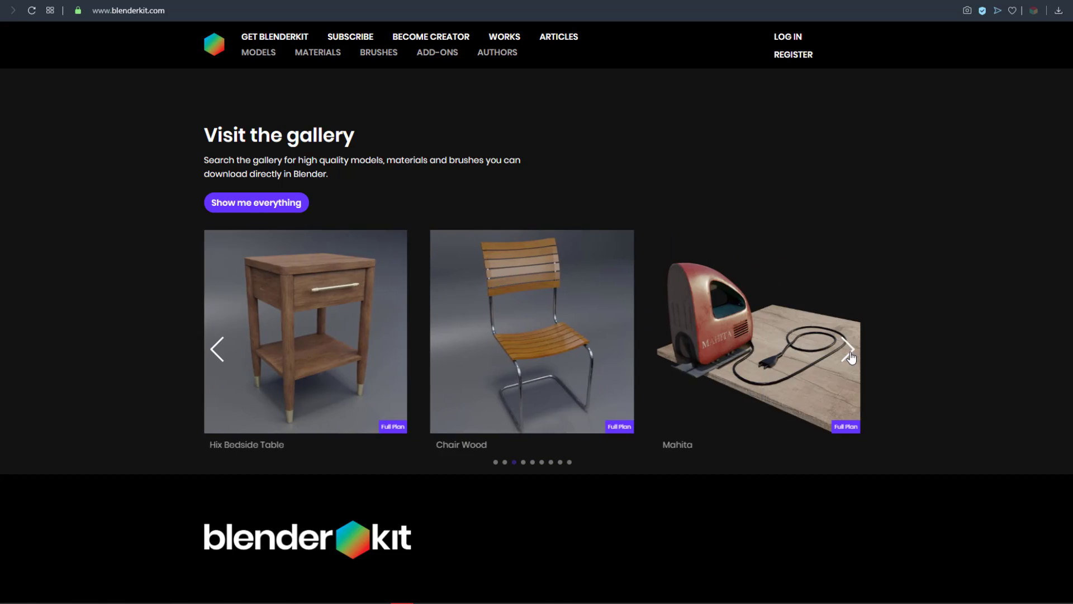
pyautogui.click(849, 353)
pyautogui.click(847, 352)
pyautogui.scroll(-10, 861, 358)
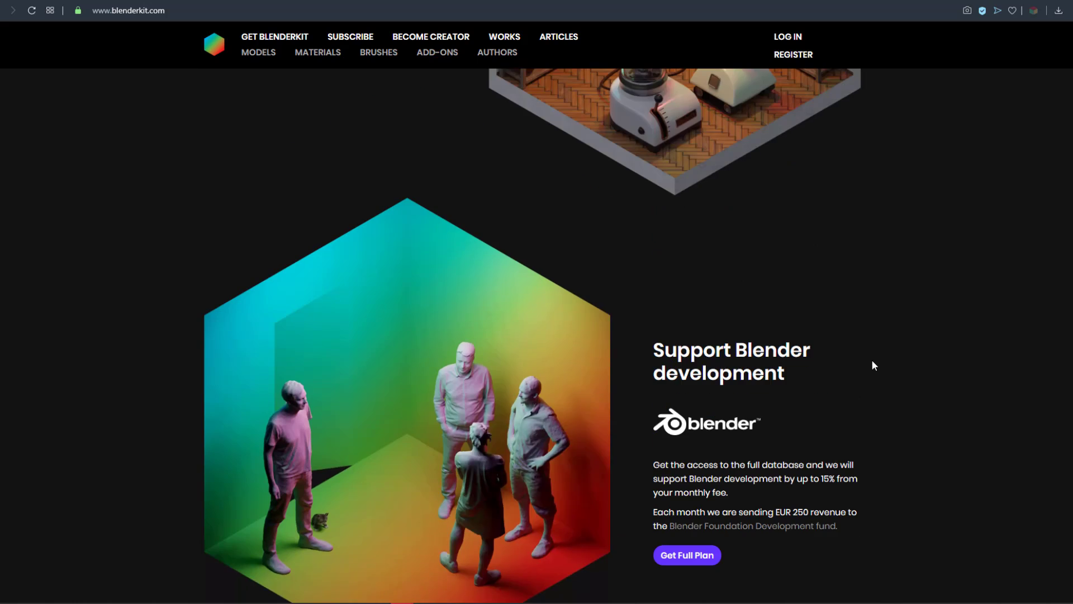
pyautogui.scroll(5, 872, 361)
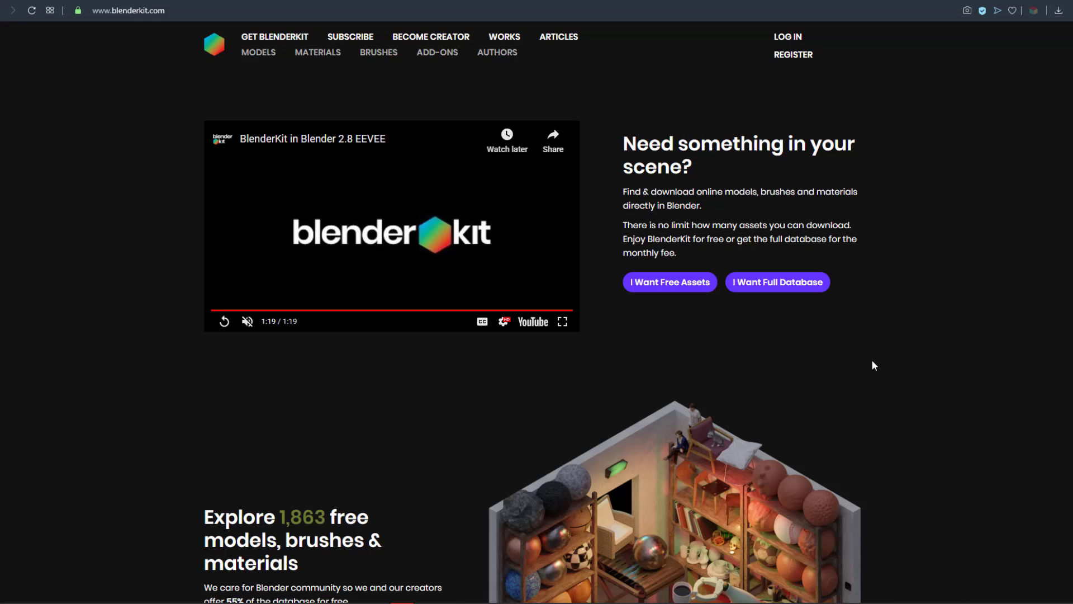
# Browse the BRUSHES gallery of free sculpting brushes such as Bricks, Weave and Tear hole
pyautogui.click(380, 54)
pyautogui.scroll(-20, 555, 393)
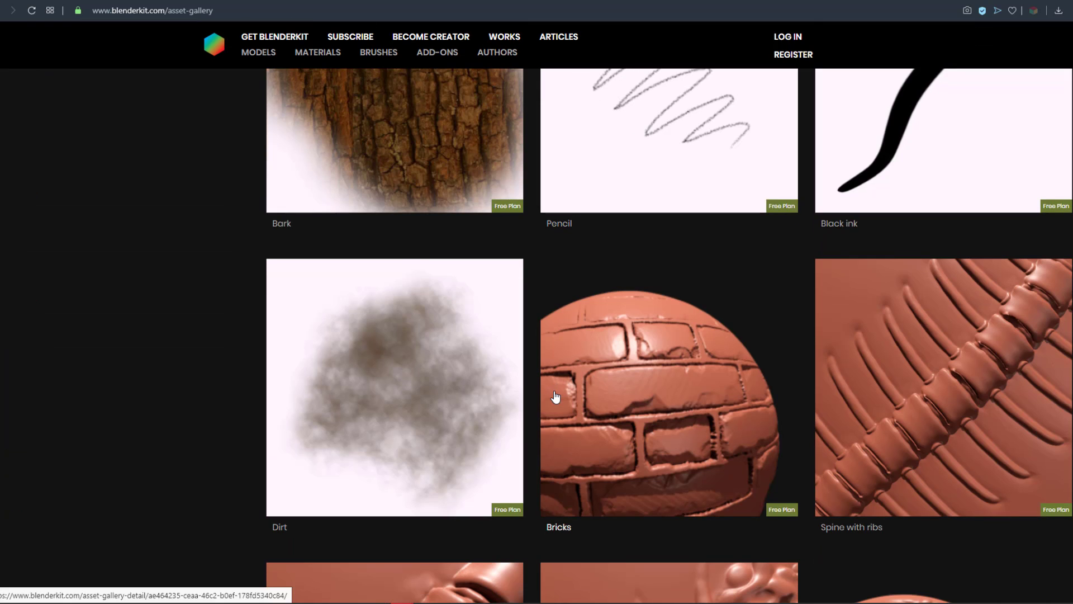
pyautogui.scroll(-20, 555, 391)
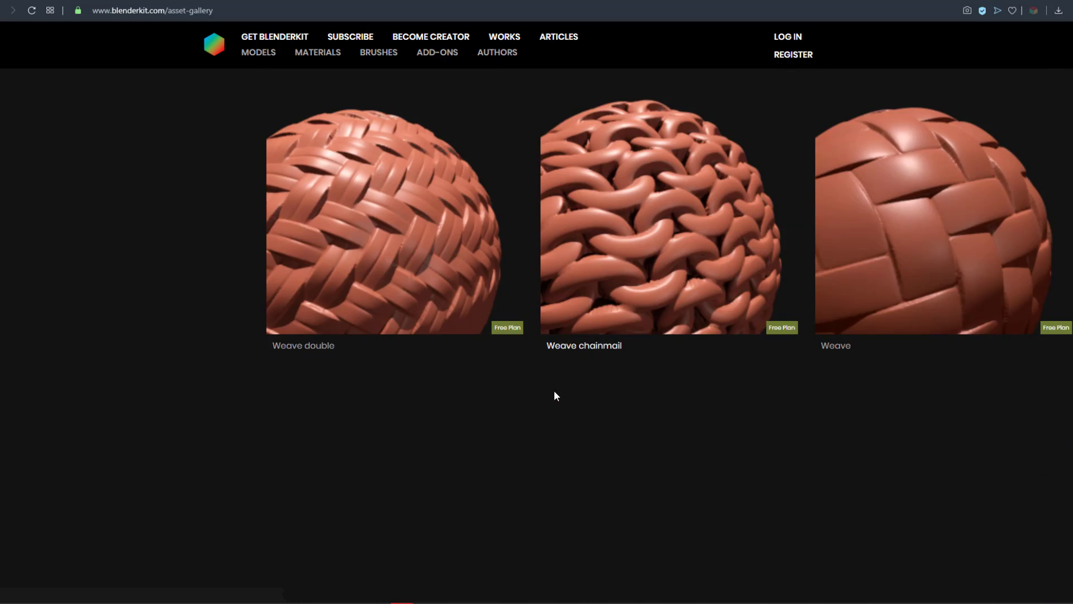
pyautogui.scroll(-15, 726, 434)
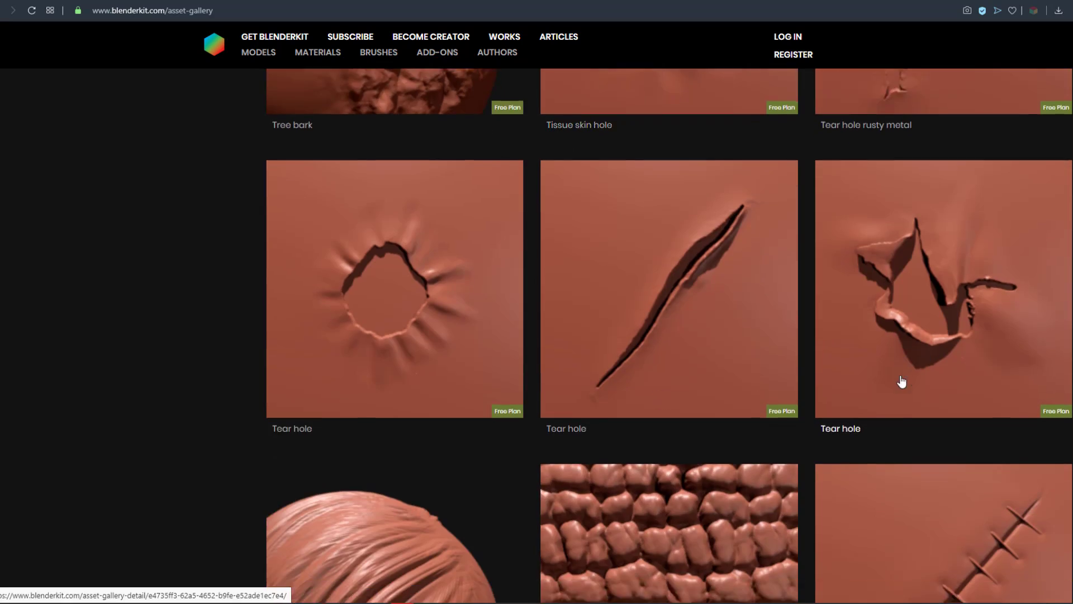
pyautogui.scroll(-2, 735, 379)
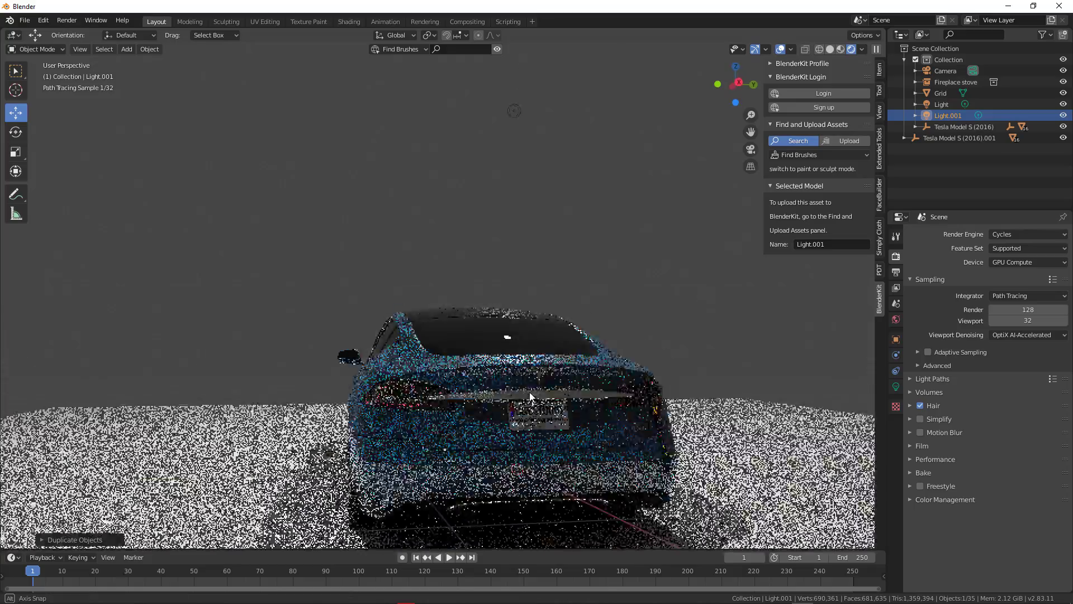
# Orbit and zoom around the finished Tesla scene, deselect the light, then start a fresh default scene
pyautogui.moveTo(514, 386); pyautogui.dragTo(443, 420, button='middle')
pyautogui.scroll(2, 608, 327)
pyautogui.click(609, 327)
pyautogui.scroll(2, 608, 328)
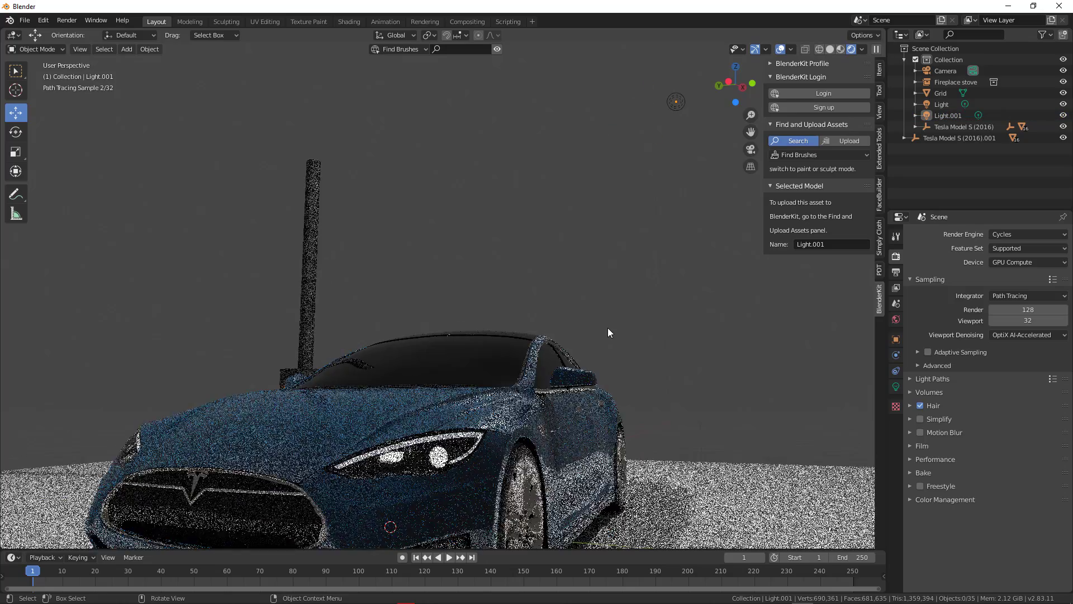
pyautogui.scroll(-3, 563, 277)
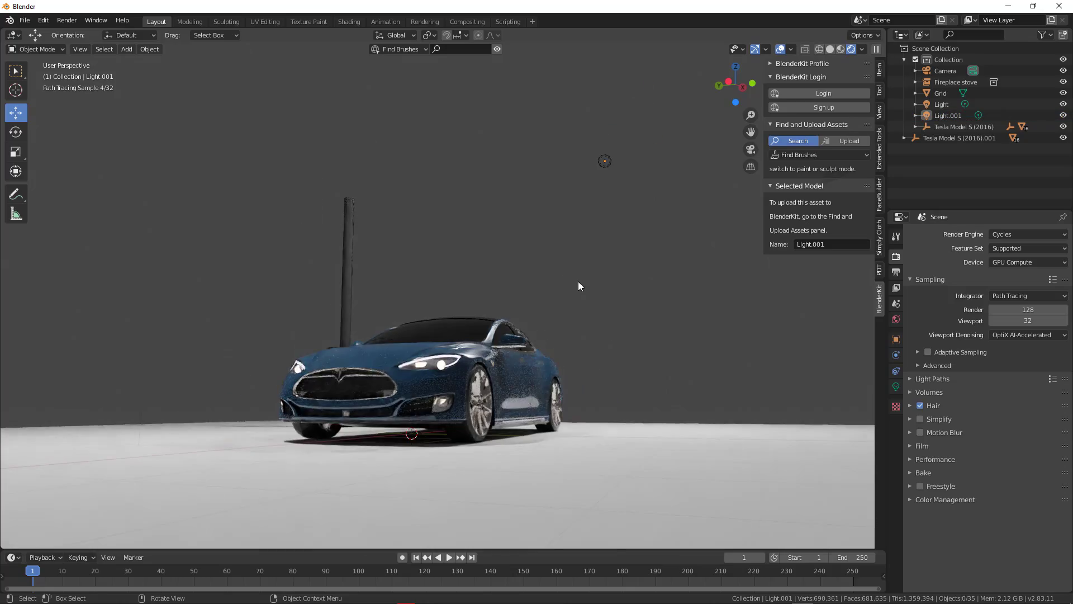
pyautogui.scroll(1, 539, 310)
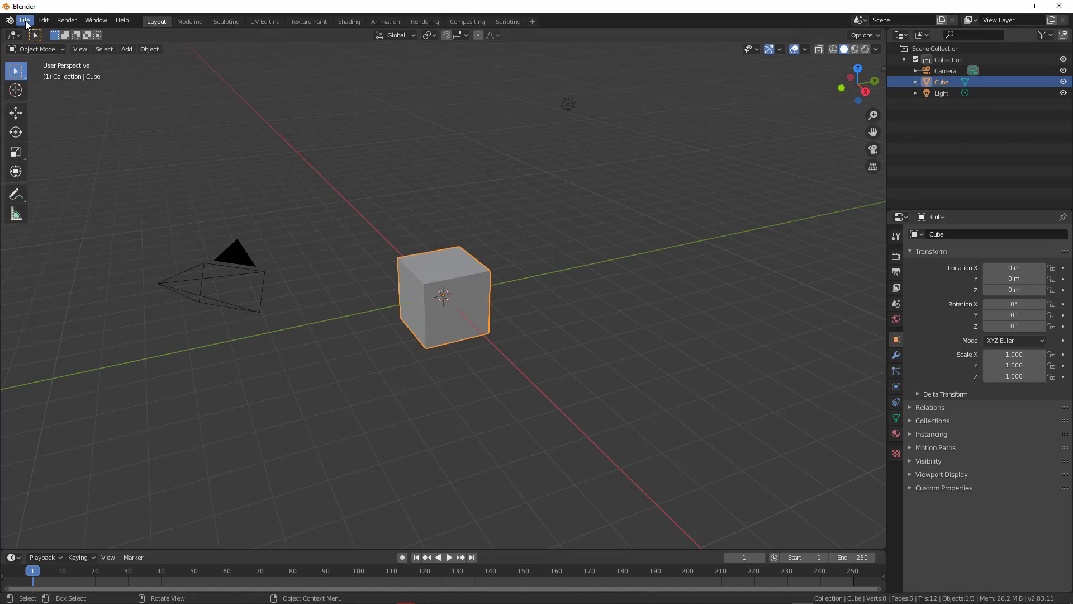
pyautogui.click(25, 21)
# Enable the 3D View: BlenderKit Asset Library add-on in Preferences > Add-ons, then close Preferences
pyautogui.moveTo(43, 20)
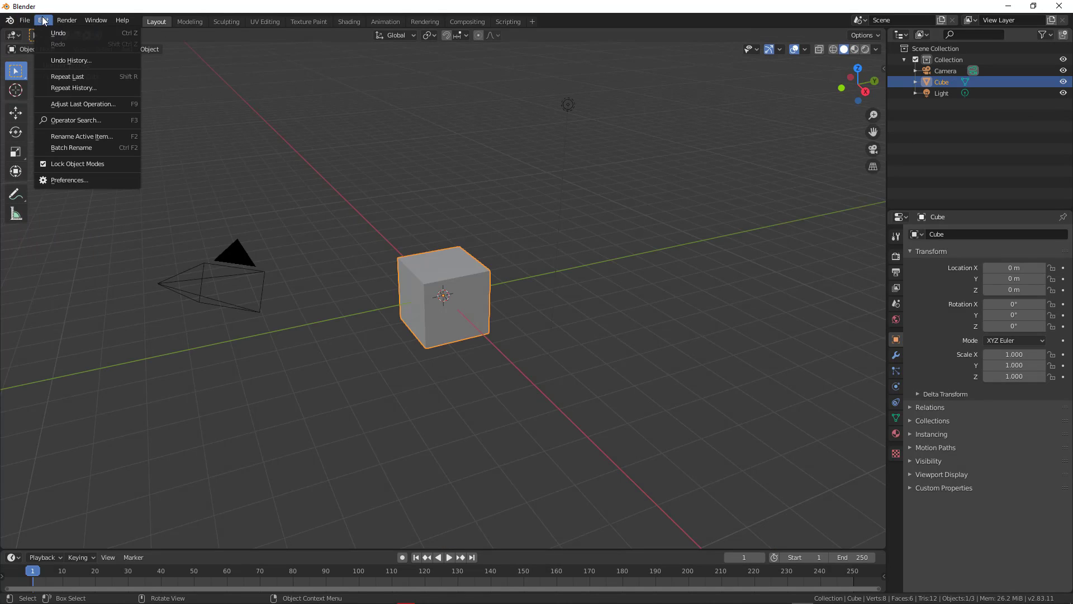
pyautogui.click(99, 180)
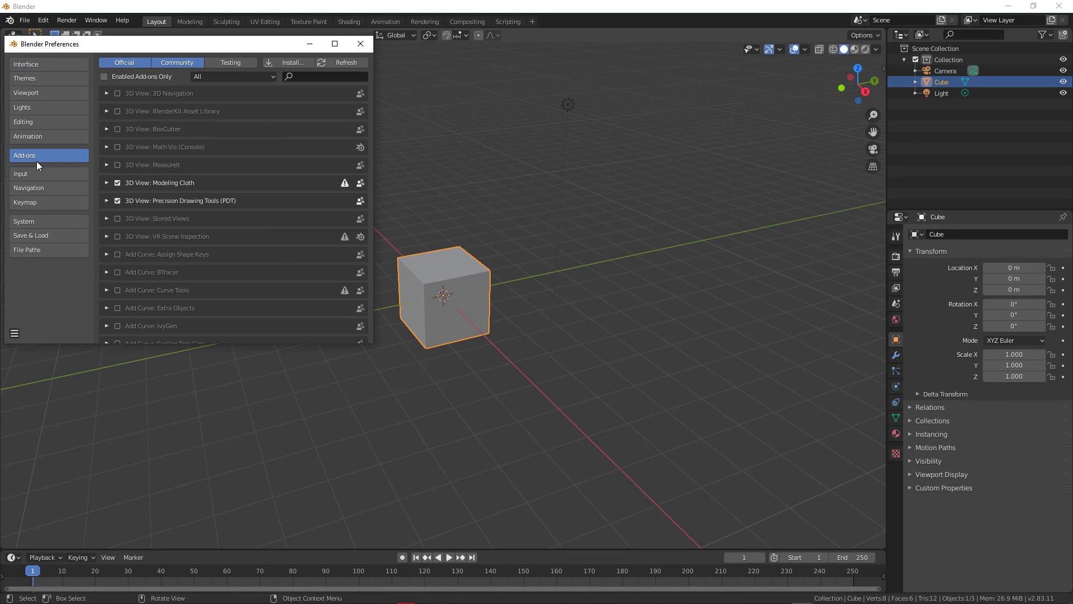
pyautogui.click(118, 112)
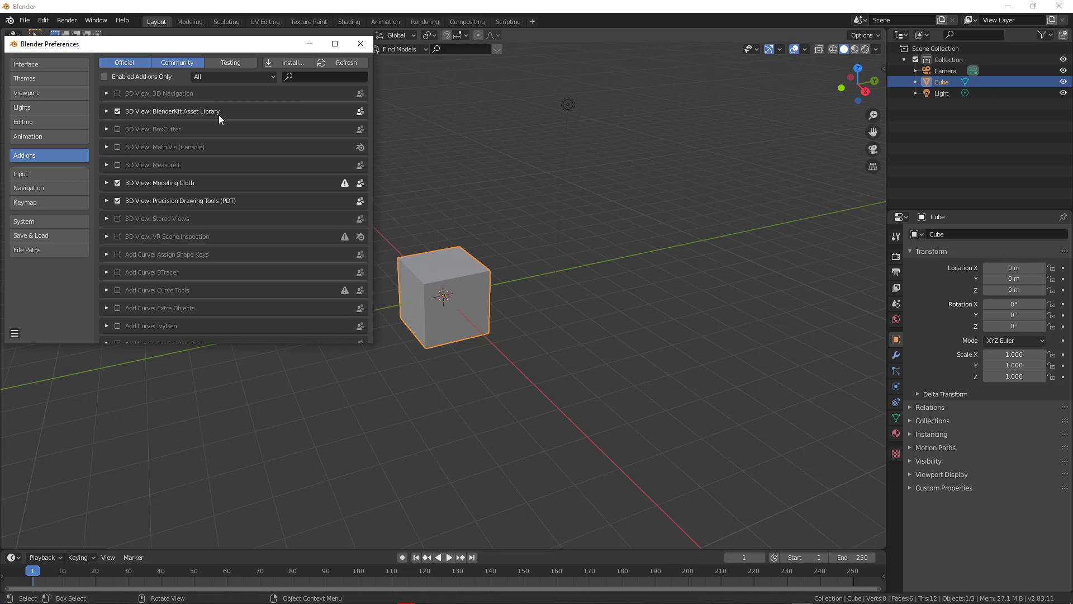
pyautogui.moveTo(297, 39); pyautogui.dragTo(447, 112)
pyautogui.click(497, 118)
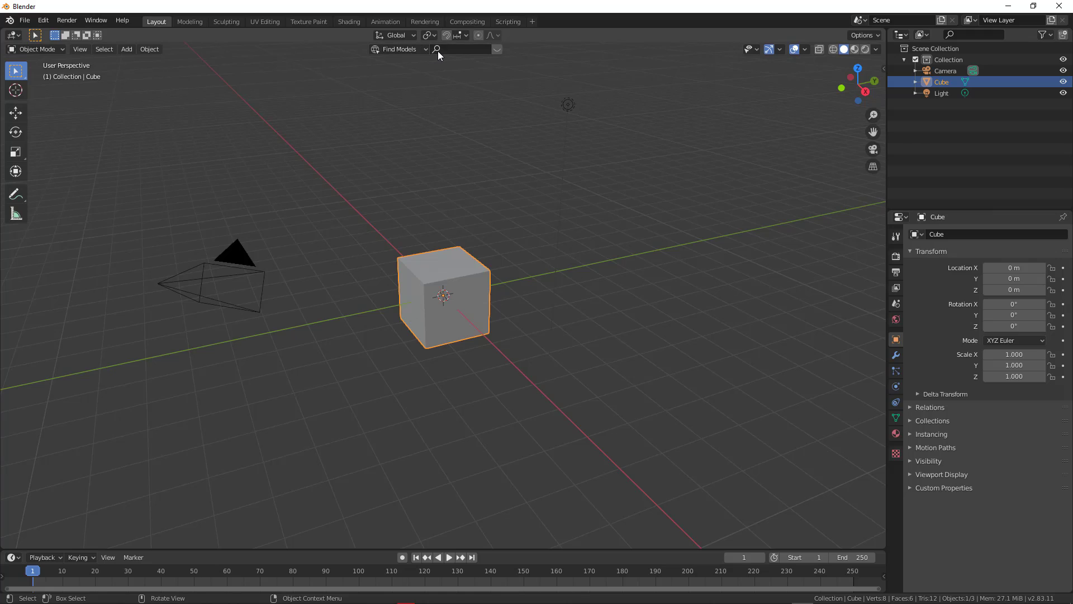
# Run a BlenderKit Find Models search for 'n'
pyautogui.click(452, 49)
pyautogui.write('n')
pyautogui.press('Return')
# Deselect the cube and show the BlenderKit tab in the viewport sidebar
pyautogui.click(700, 245)
pyautogui.press('n')
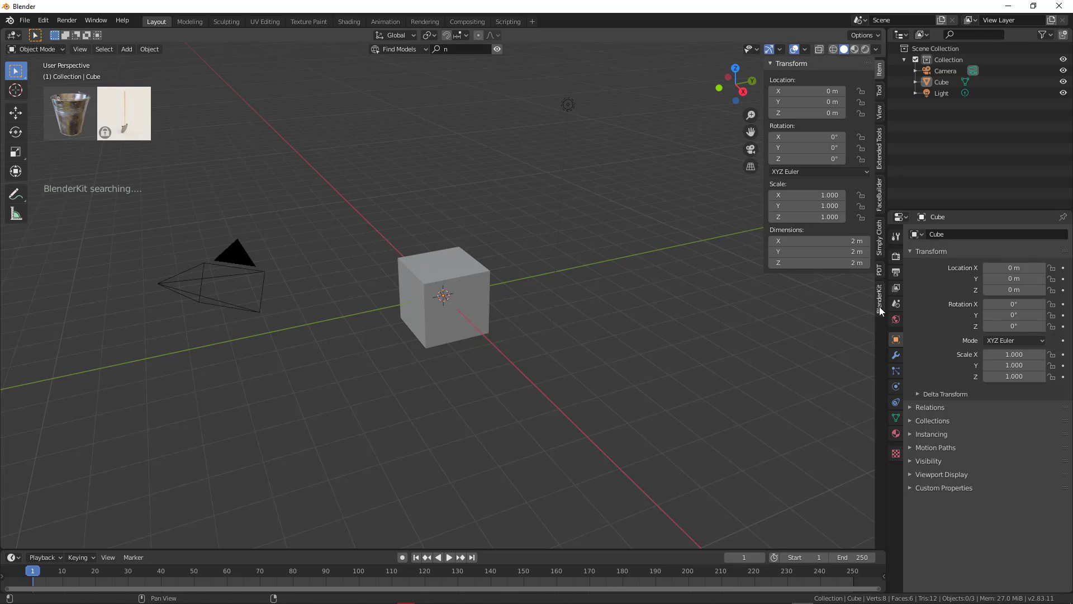
pyautogui.click(878, 306)
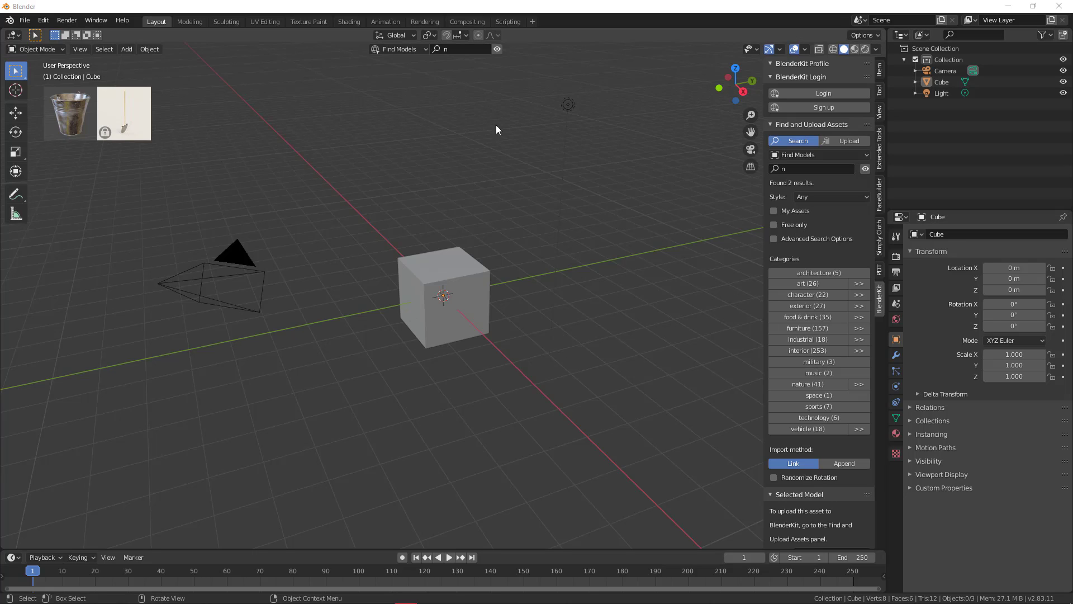
# Clear the 'n' query to an empty search and tick Free only, giving 570 results
pyautogui.click(457, 50)
pyautogui.press('BackSpace')
pyautogui.press('Return')
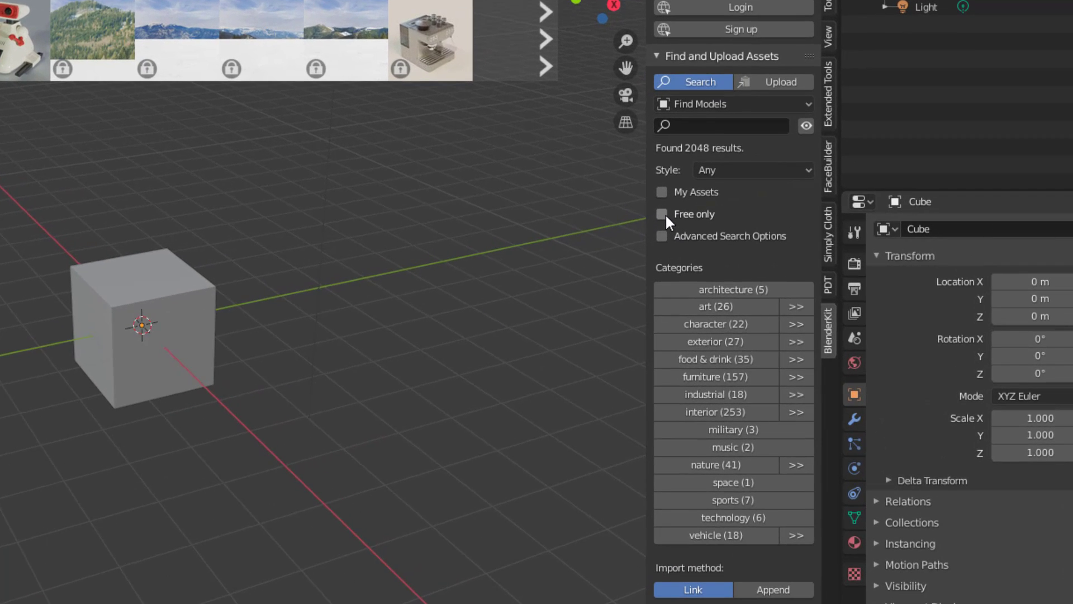
pyautogui.click(774, 225)
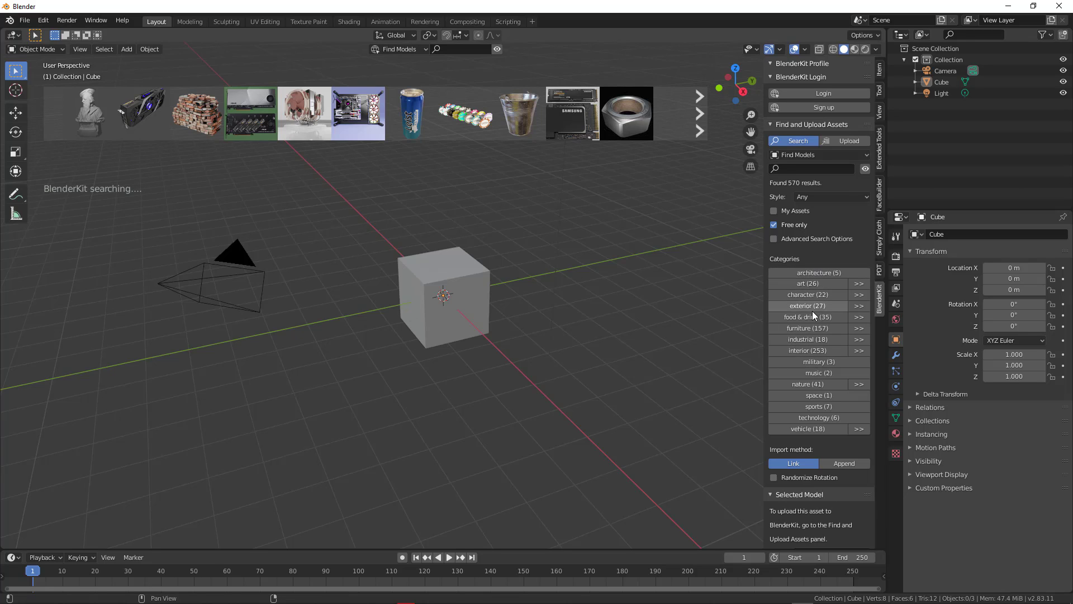
# Browse the vehicle category's 9 free models and delete the default cube
pyautogui.click(806, 429)
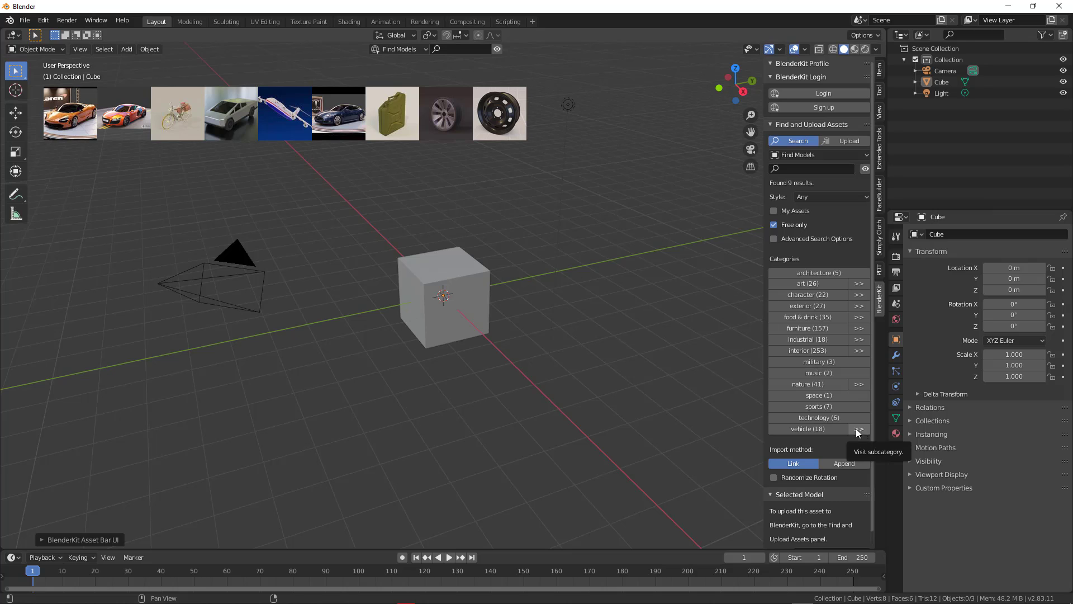
pyautogui.moveTo(197, 138)
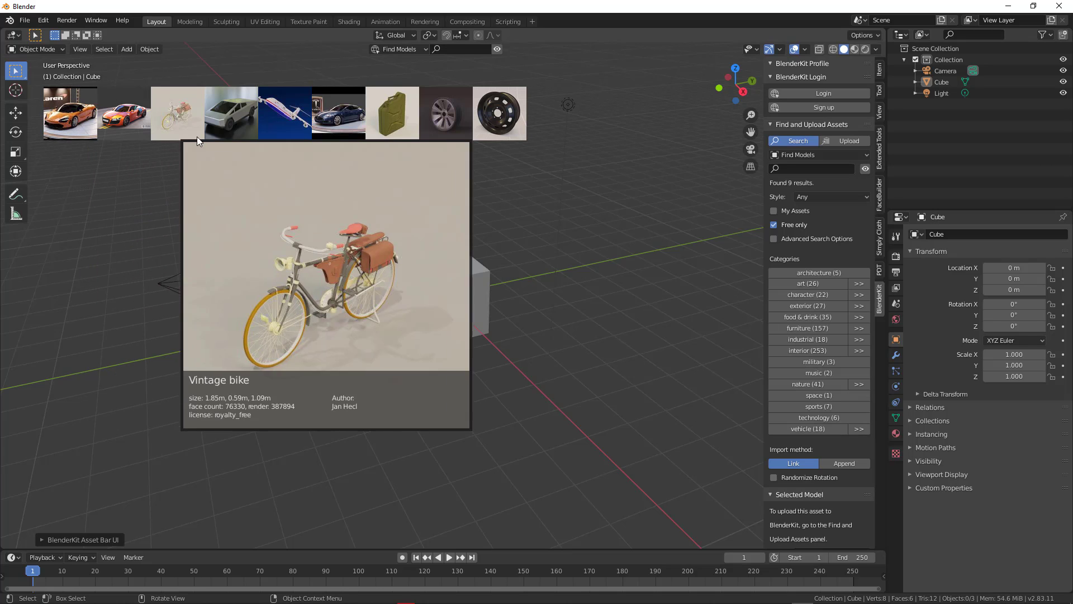
pyautogui.click(473, 276)
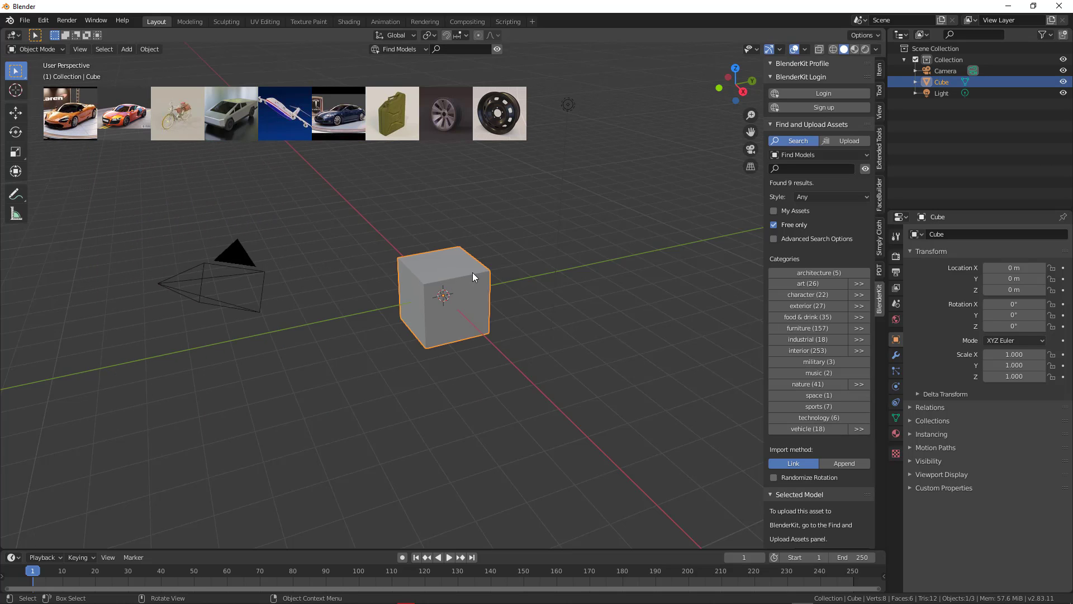
pyautogui.press('Delete')
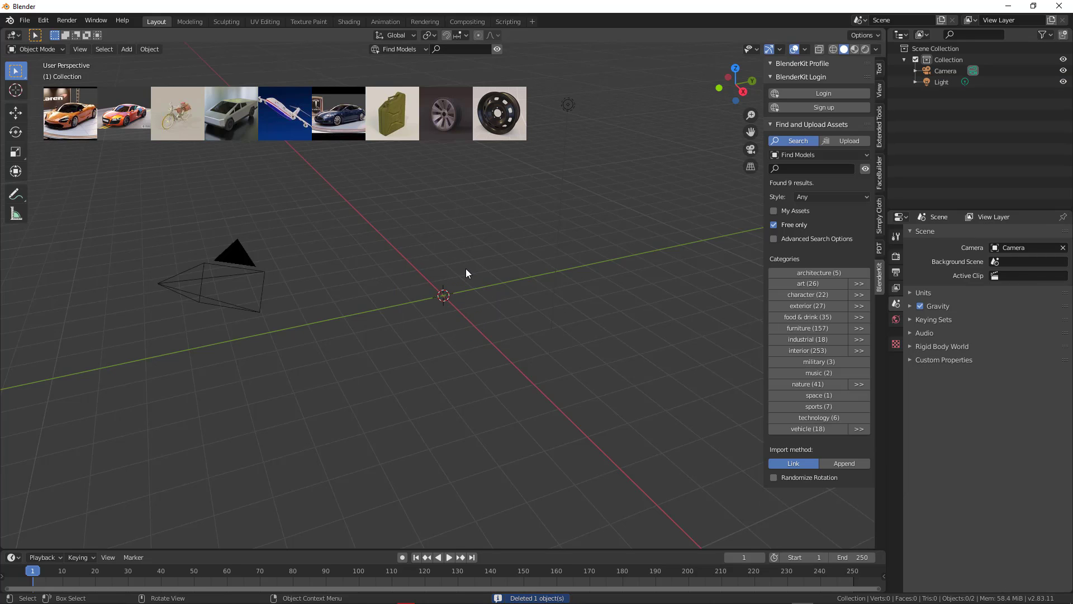
# Drag the free Tesla Model S (2016) into the viewport at the origin and let it download
pyautogui.moveTo(338, 112); pyautogui.dragTo(481, 347)
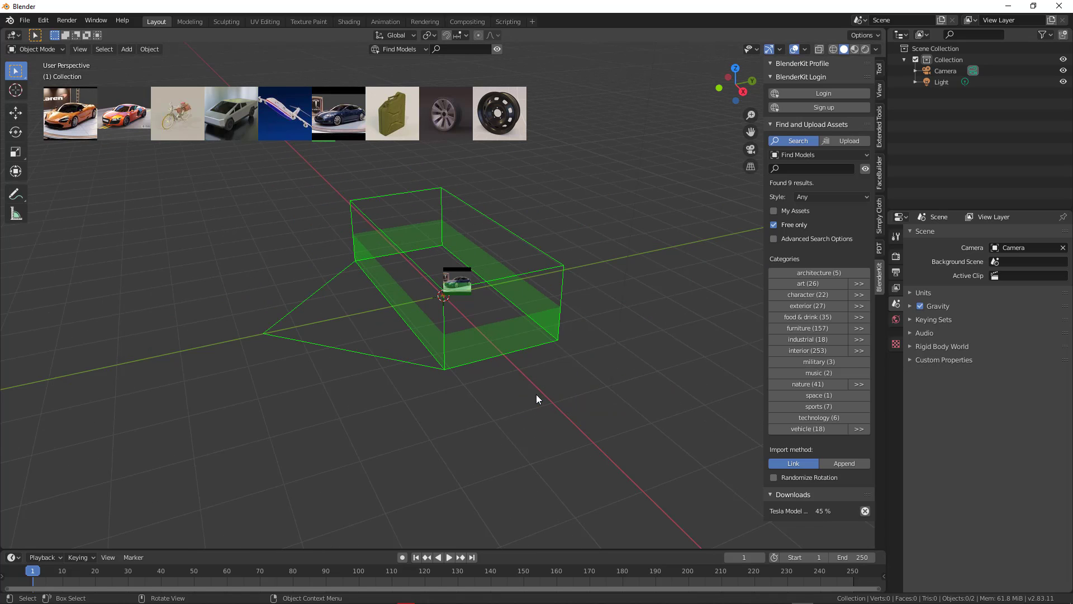
pyautogui.moveTo(521, 374); pyautogui.dragTo(417, 348, button='middle')
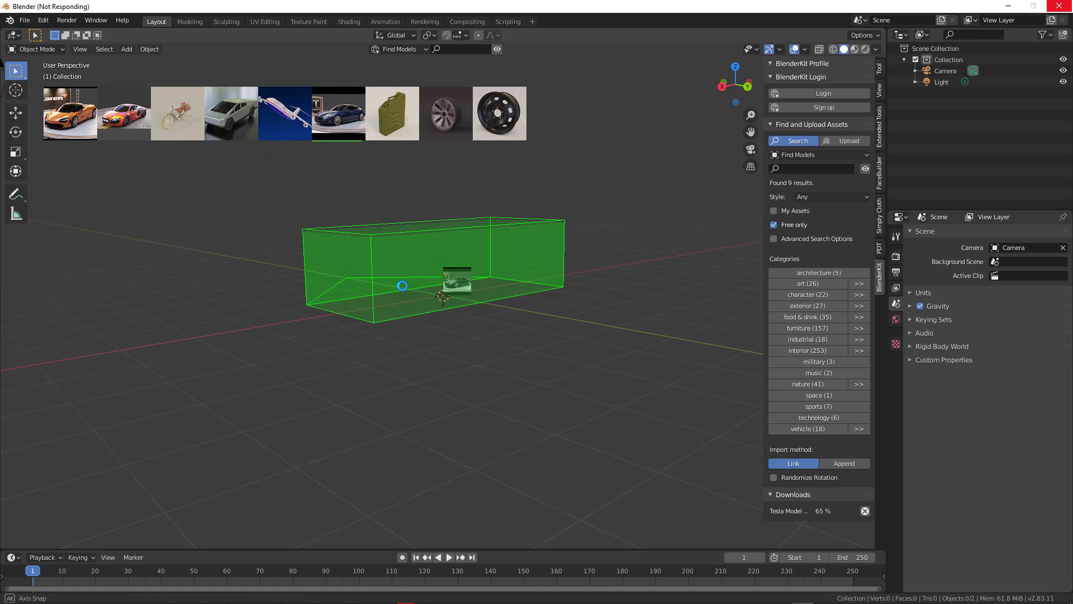
pyautogui.moveTo(402, 286); pyautogui.dragTo(322, 308, button='middle')
pyautogui.scroll(3, 329, 305)
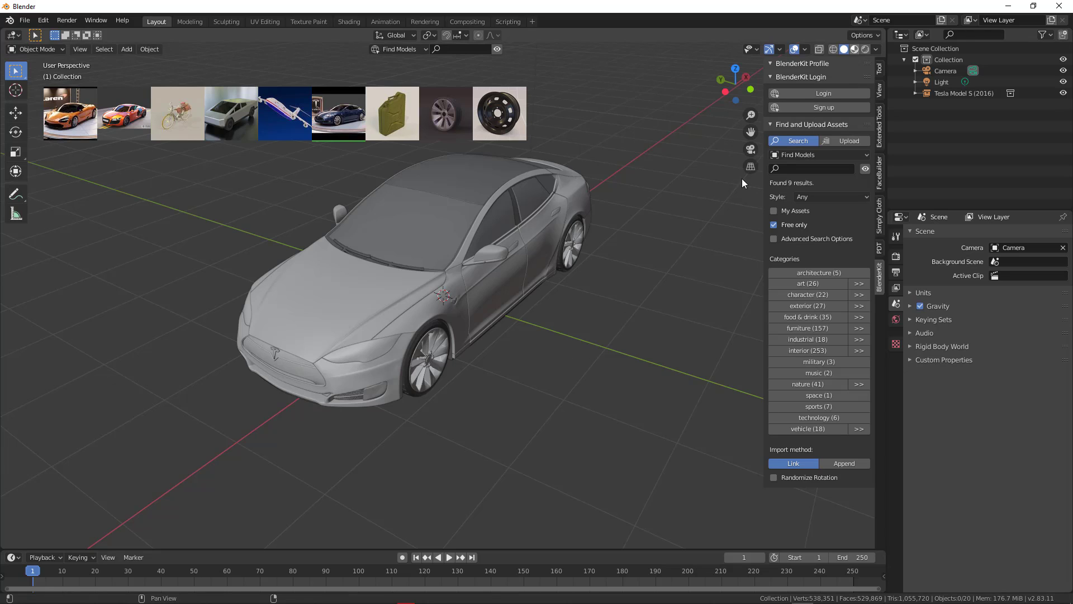
# View the Tesla in material preview and rendered shading from a low front-left angle
pyautogui.press('z')
pyautogui.click(730, 196)
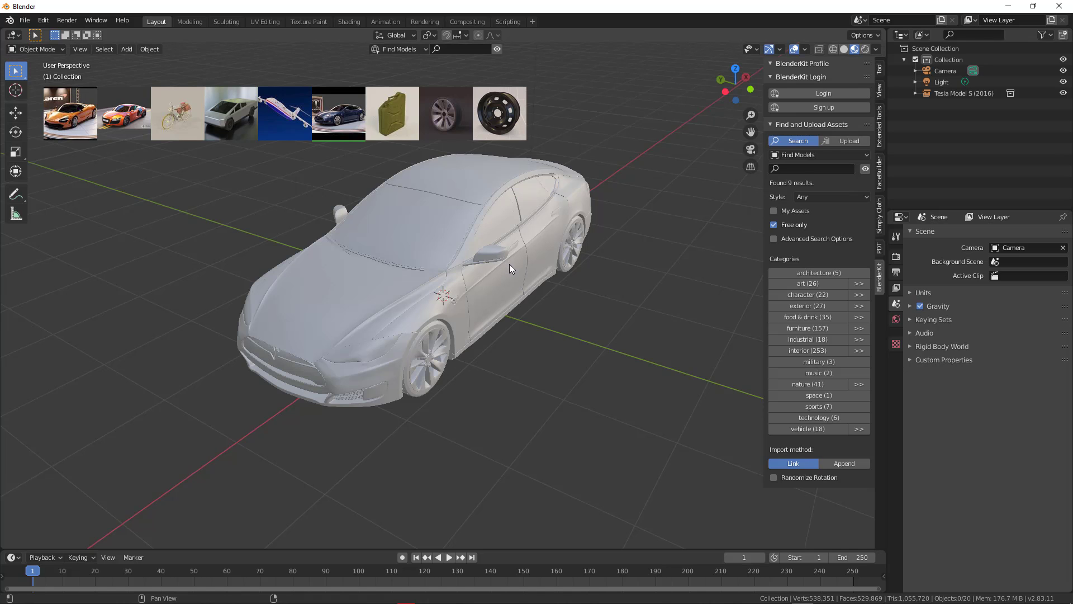
pyautogui.moveTo(516, 272); pyautogui.dragTo(694, 103, button='middle')
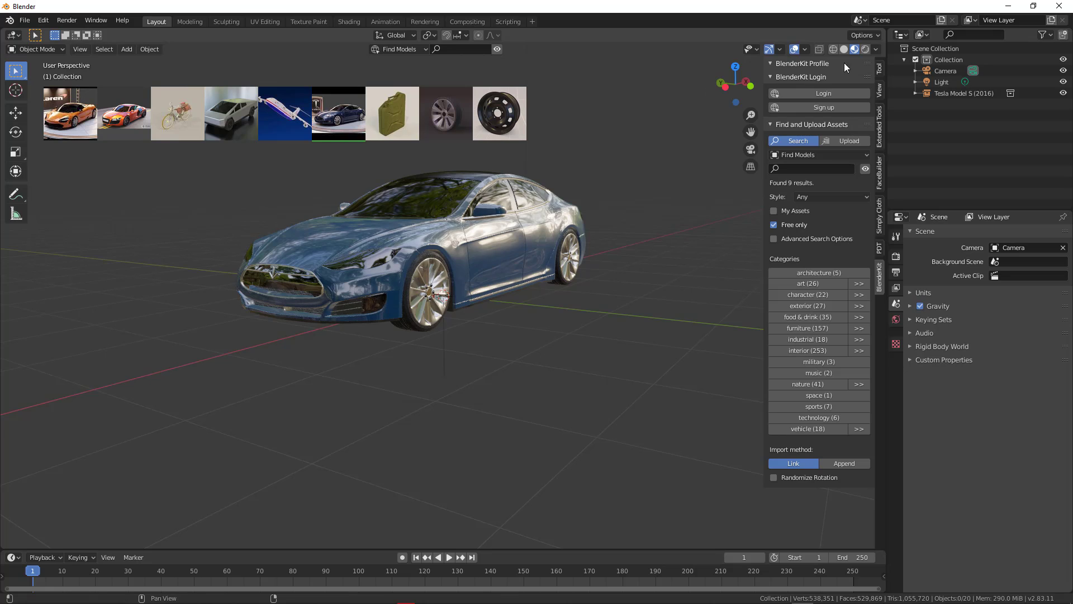
pyautogui.click(865, 49)
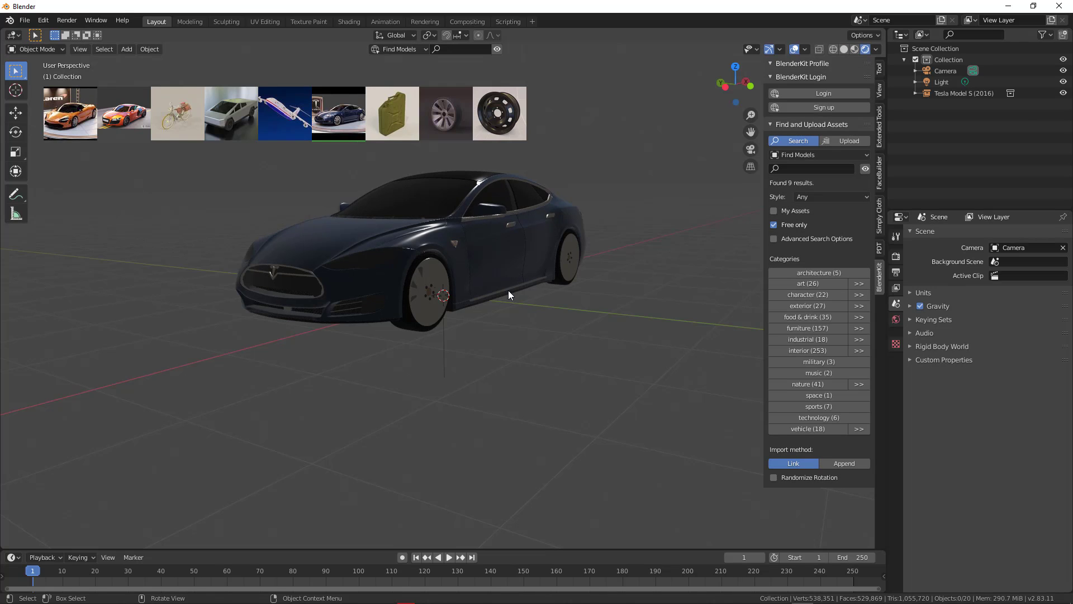
# Switch the viewport to solid shading and select the Tesla car
pyautogui.moveTo(506, 299); pyautogui.dragTo(455, 316, button='middle')
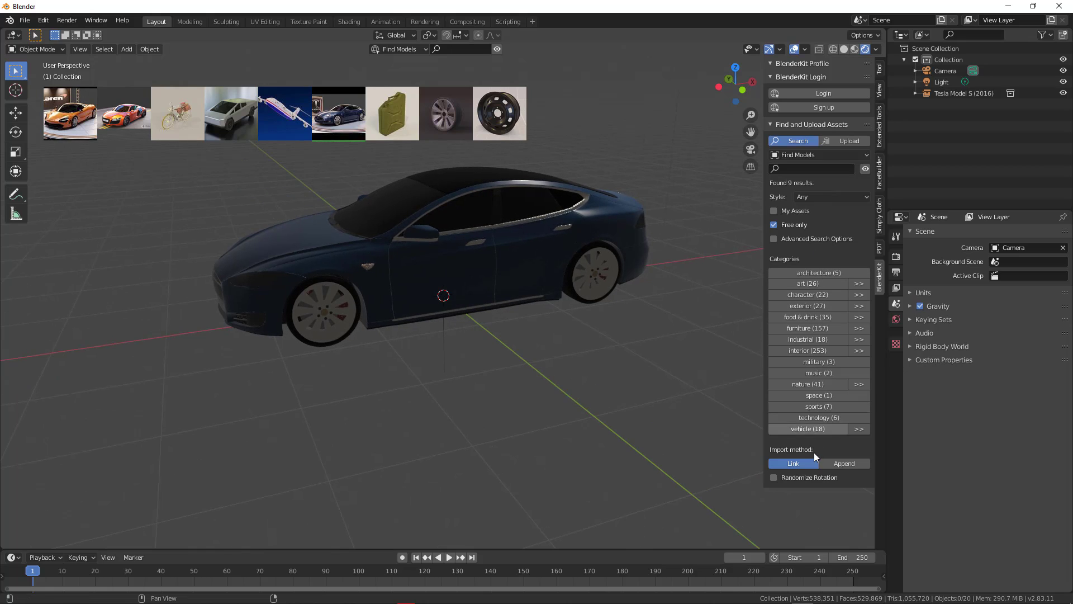
pyautogui.moveTo(578, 361); pyautogui.dragTo(576, 365, button='middle')
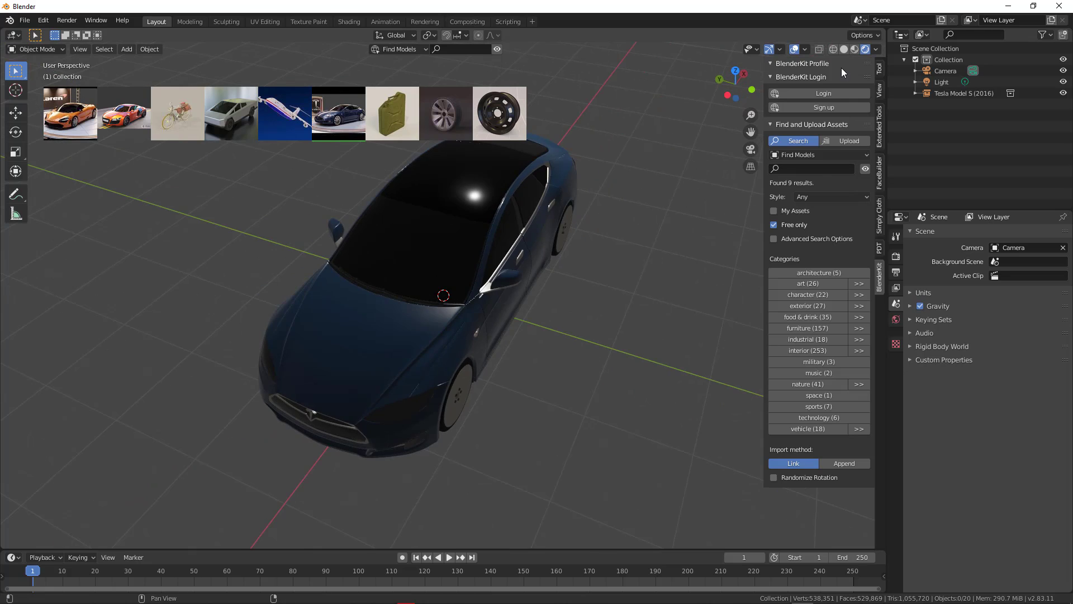
pyautogui.click(844, 49)
pyautogui.moveTo(496, 392)
pyautogui.mouseDown(button='middle')
pyautogui.moveTo(433, 366)
pyautogui.moveTo(538, 356)
pyautogui.mouseUp(button='middle')
pyautogui.click(411, 276)
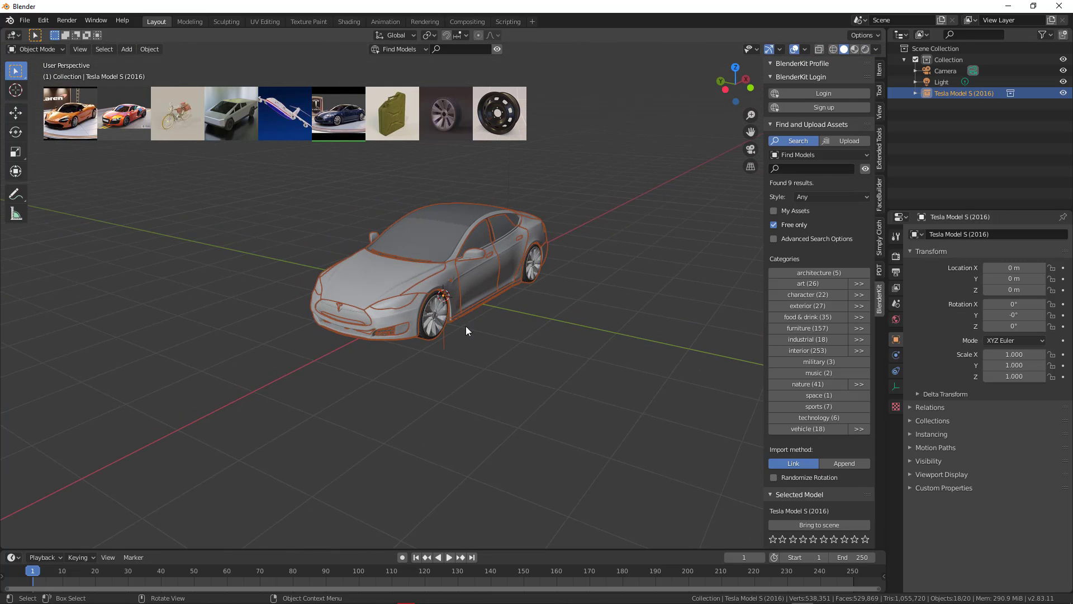
# Use Bring to scene to add a second copy, Tesla Model S (2016).001, then undo twice
pyautogui.scroll(1, 421, 347)
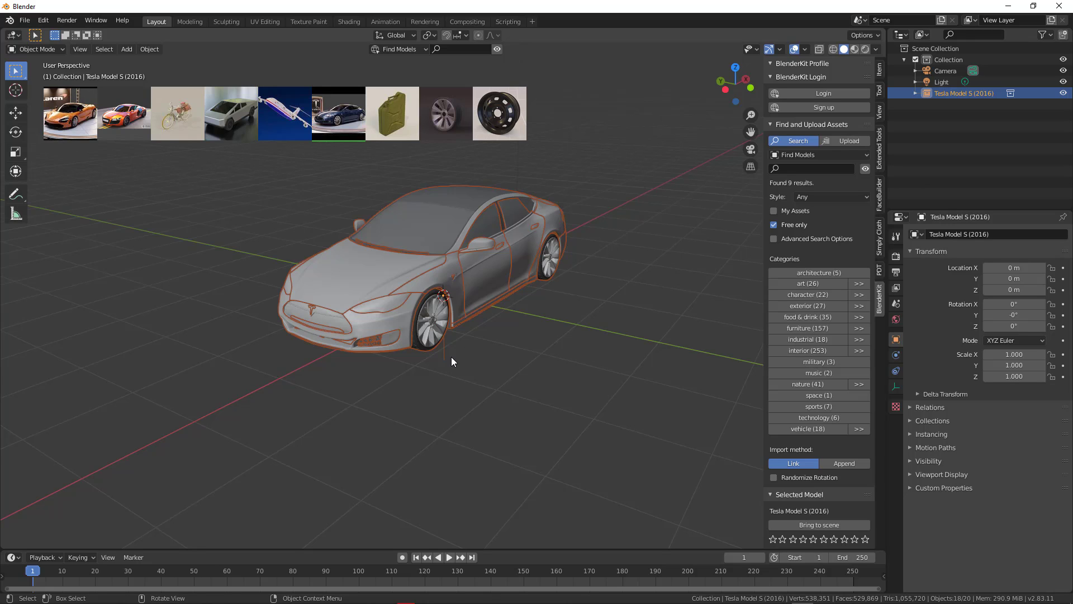
pyautogui.scroll(-1, 809, 415)
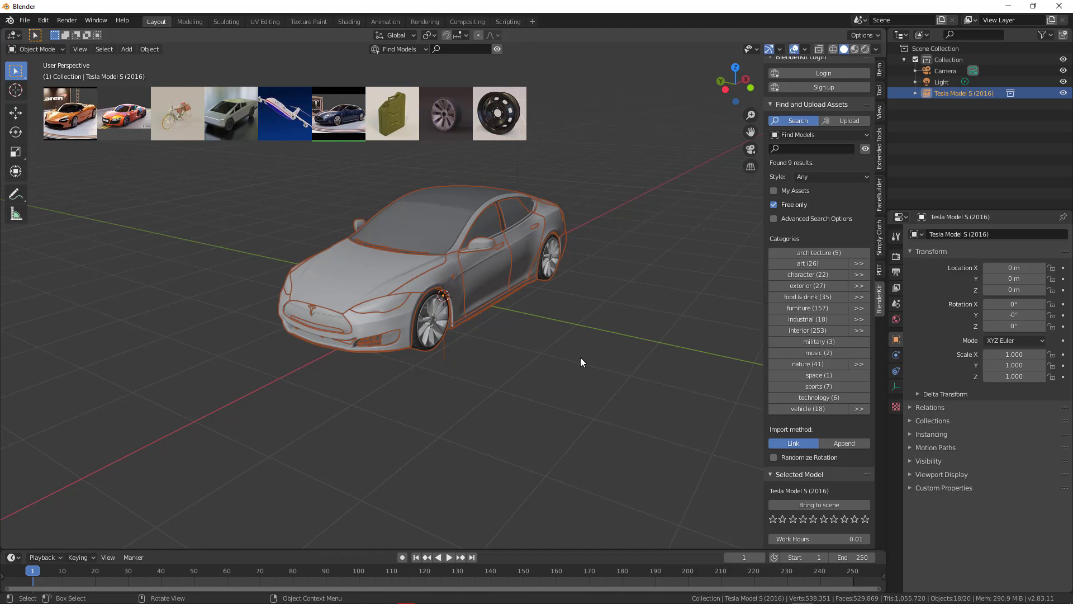
pyautogui.moveTo(581, 358); pyautogui.dragTo(584, 395, button='middle')
pyautogui.scroll(-3, 596, 365)
pyautogui.scroll(3, 595, 365)
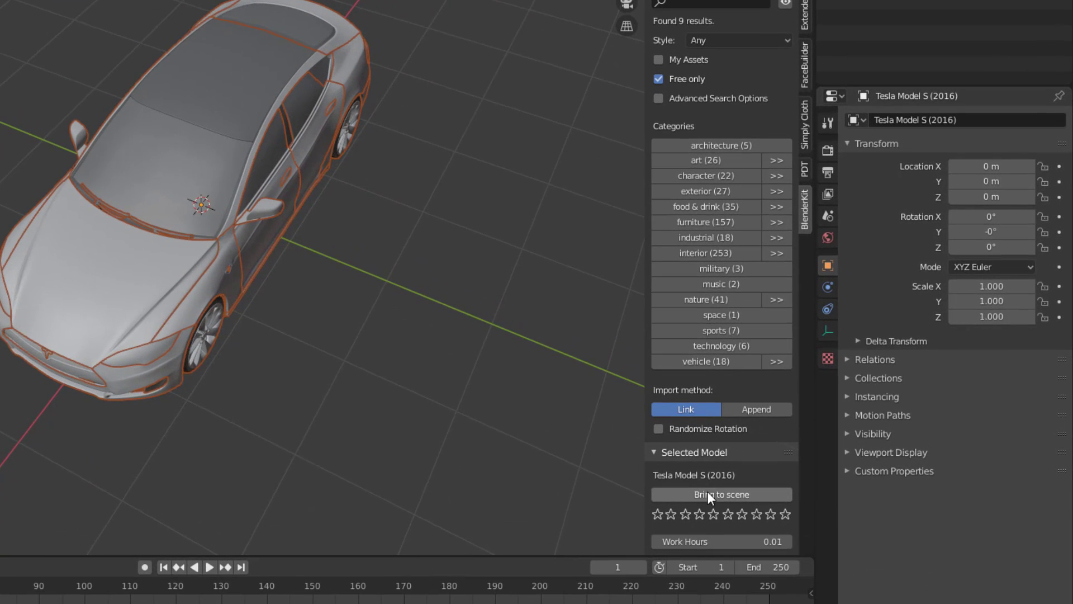
pyautogui.click(709, 492)
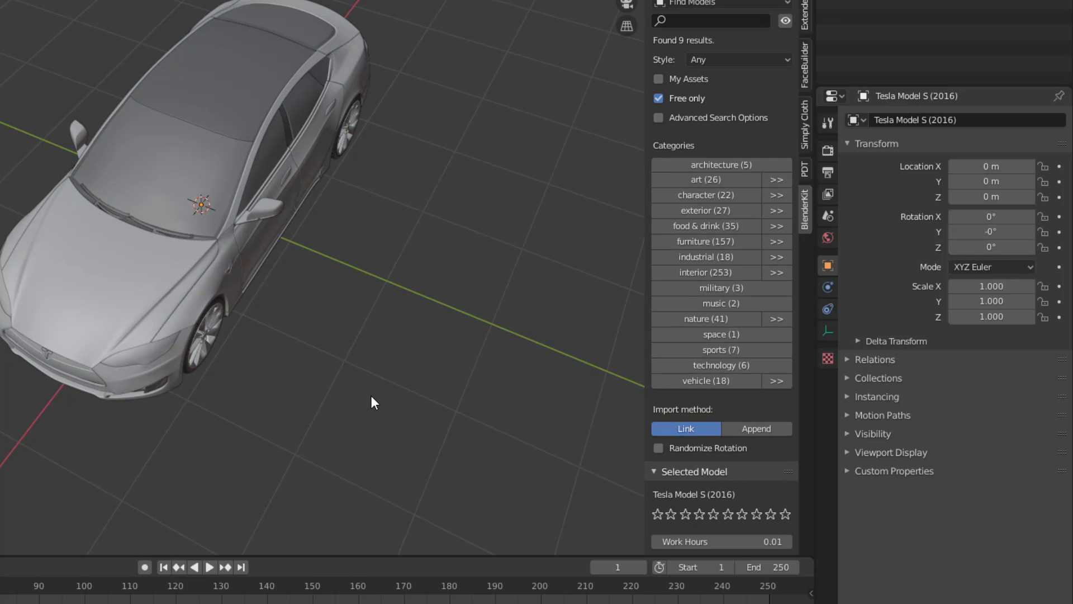
pyautogui.scroll(-3, 372, 398)
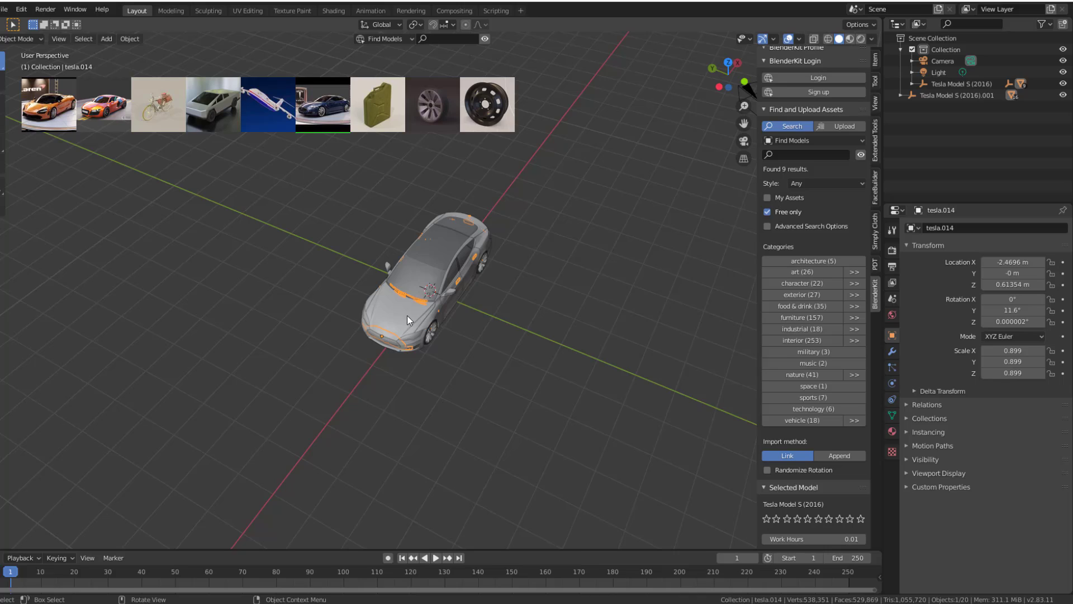
pyautogui.hotkey('ctrl', 'z')
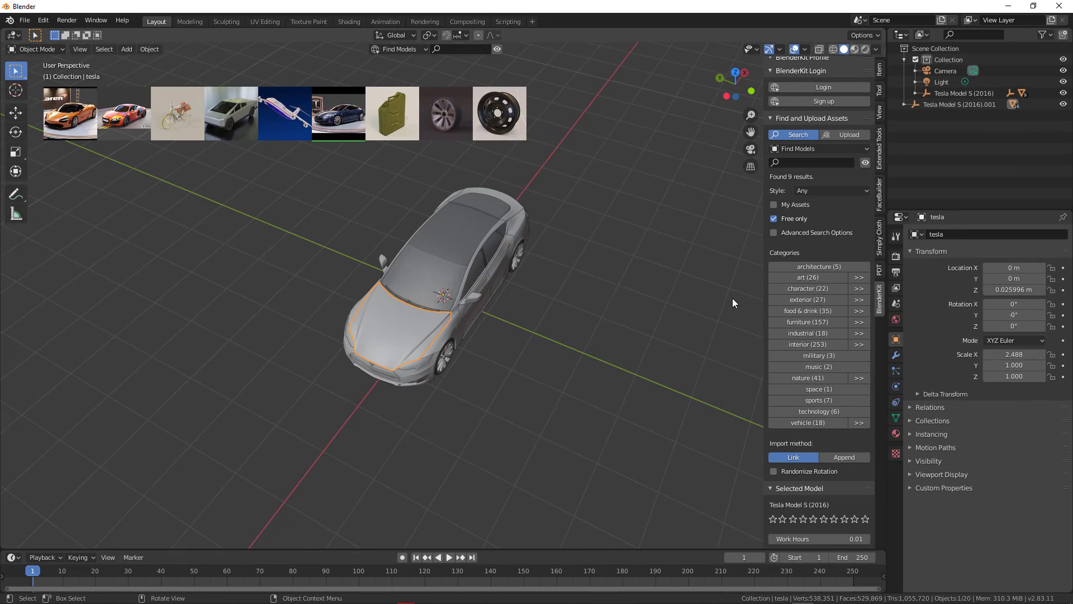
pyautogui.hotkey('ctrl', 'z')
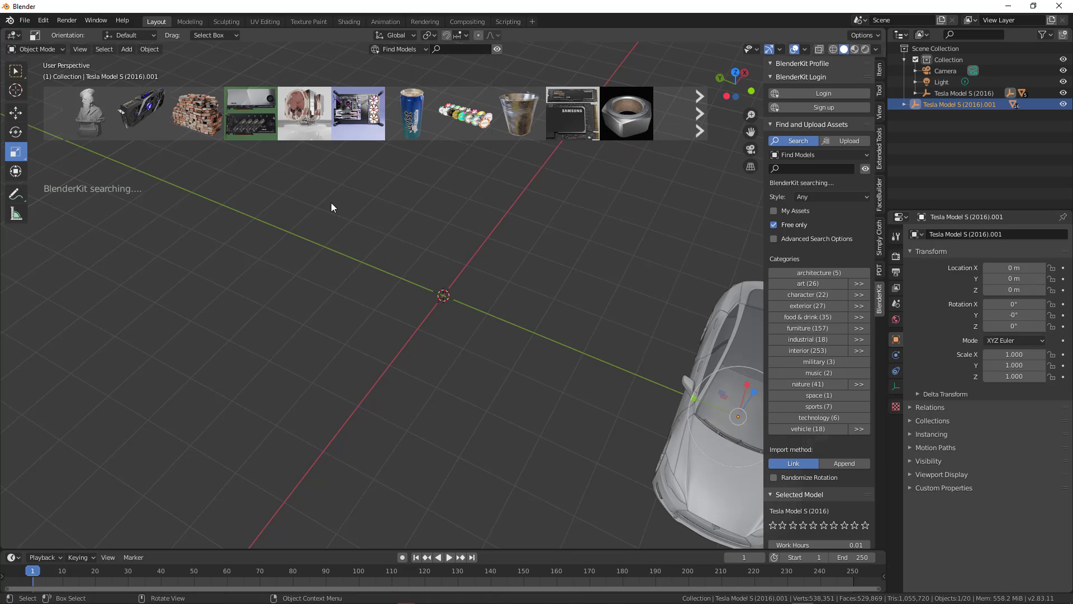
# Page forward through the free BlenderKit models and drag the leather sofa to the scene centre
pyautogui.moveTo(179, 106)
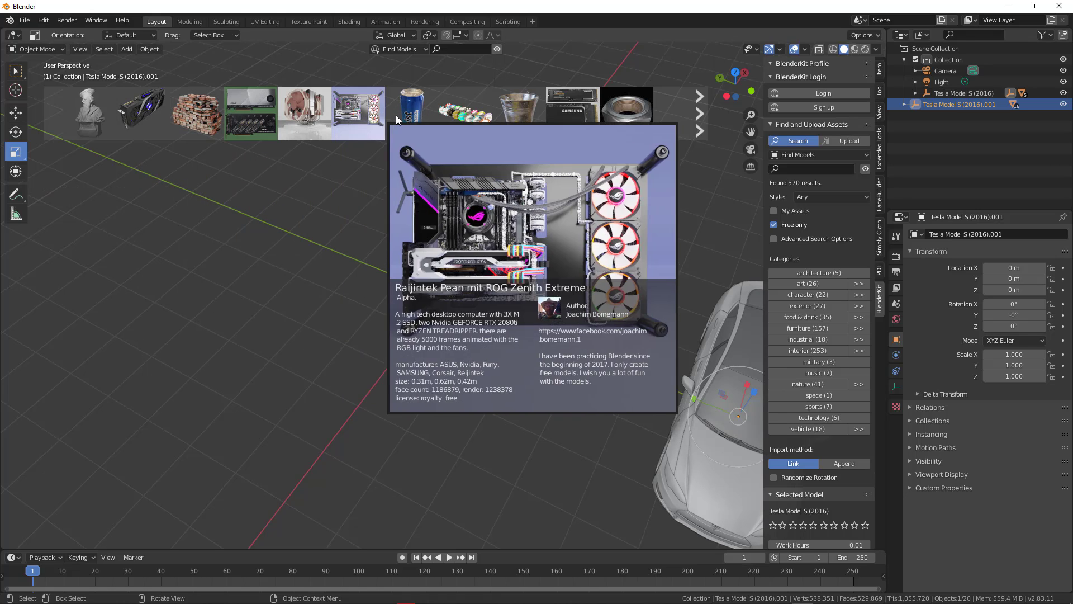
pyautogui.click(703, 117)
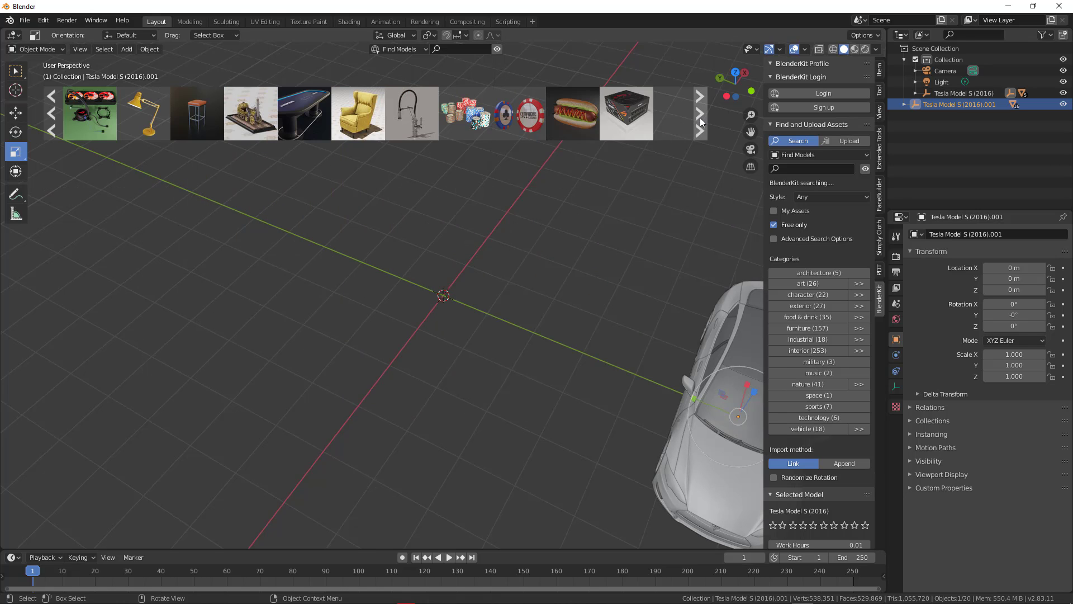
pyautogui.click(701, 119)
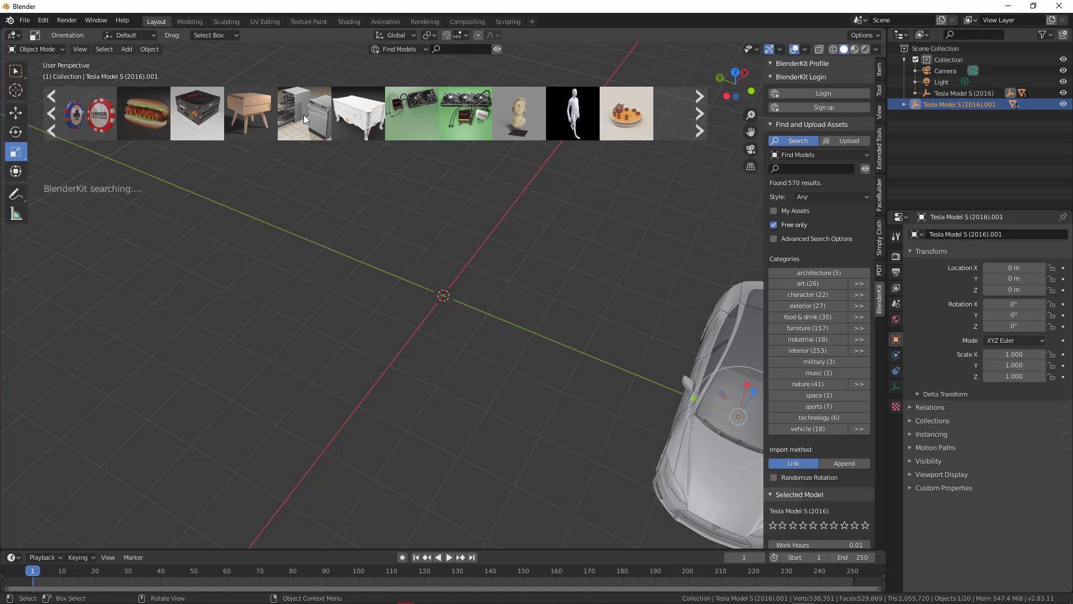
pyautogui.moveTo(632, 109)
pyautogui.click(695, 115)
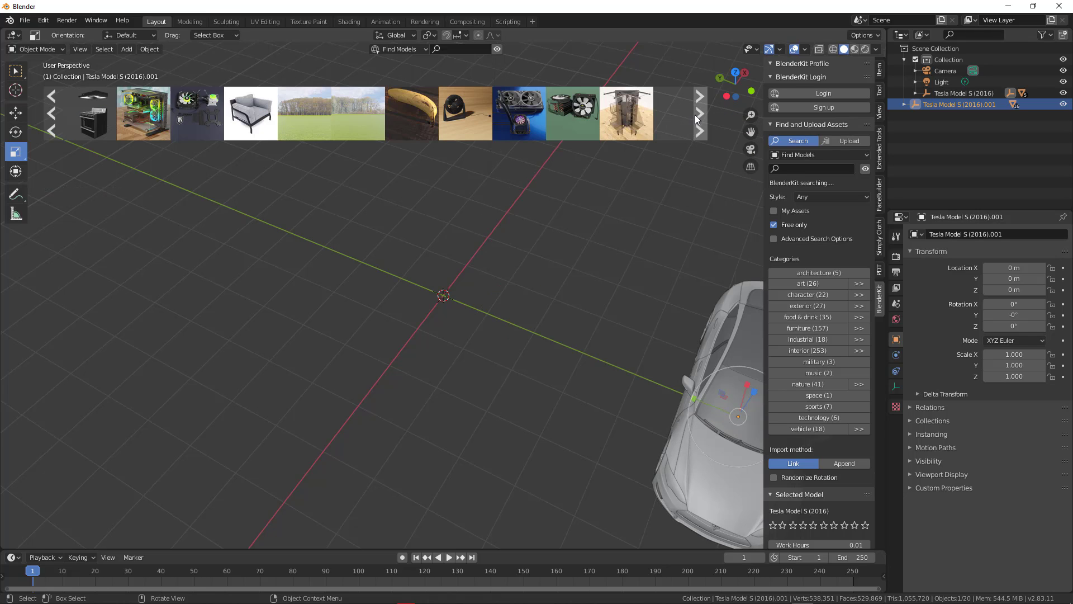
pyautogui.click(703, 114)
pyautogui.click(703, 114)
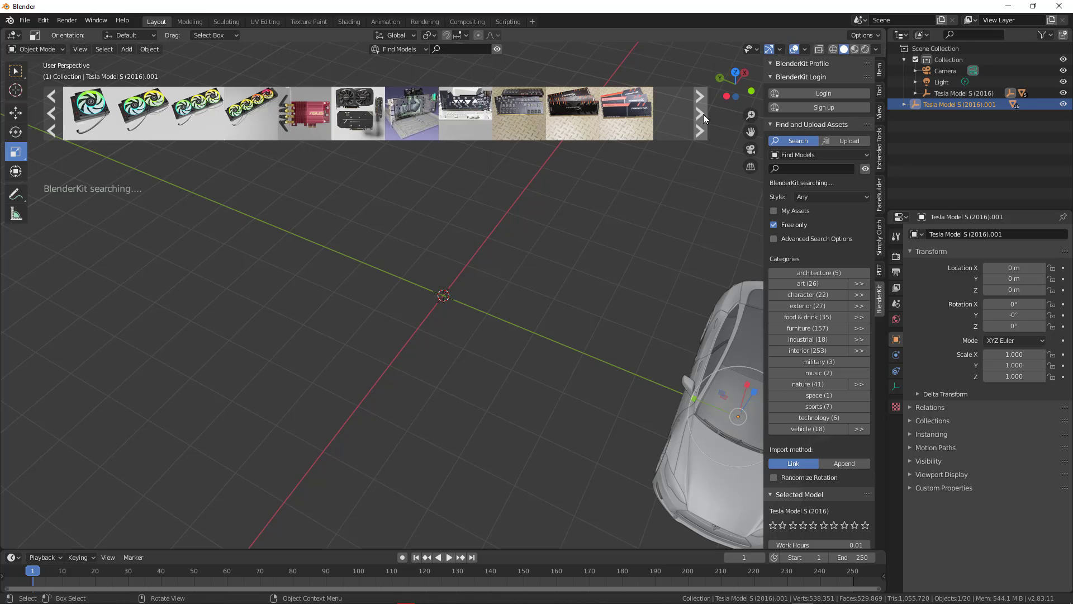
pyautogui.click(704, 114)
pyautogui.click(703, 114)
pyautogui.click(703, 114)
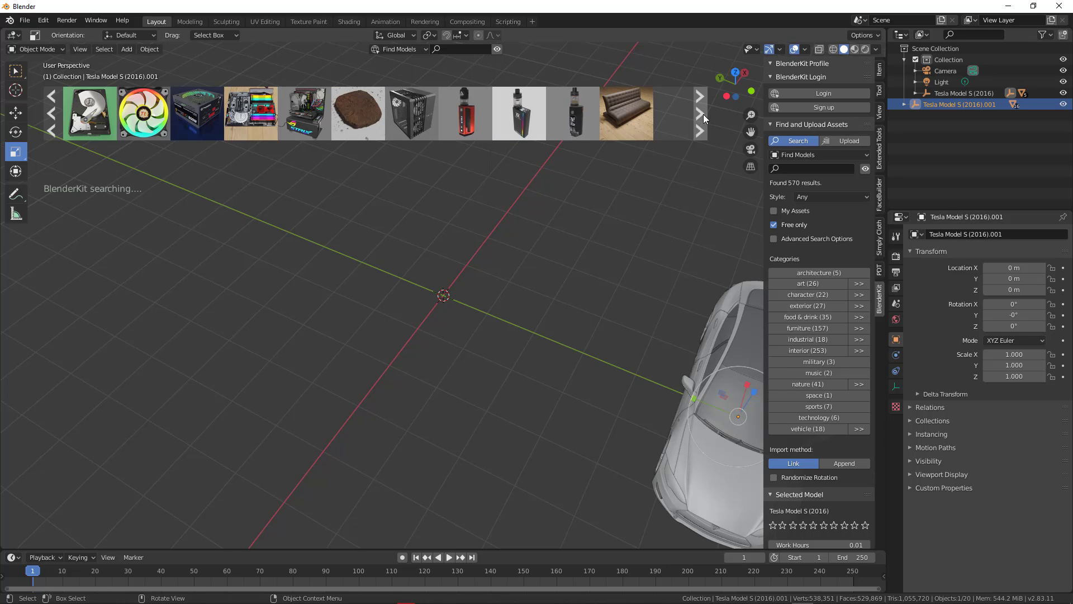
pyautogui.moveTo(626, 112); pyautogui.dragTo(425, 294)
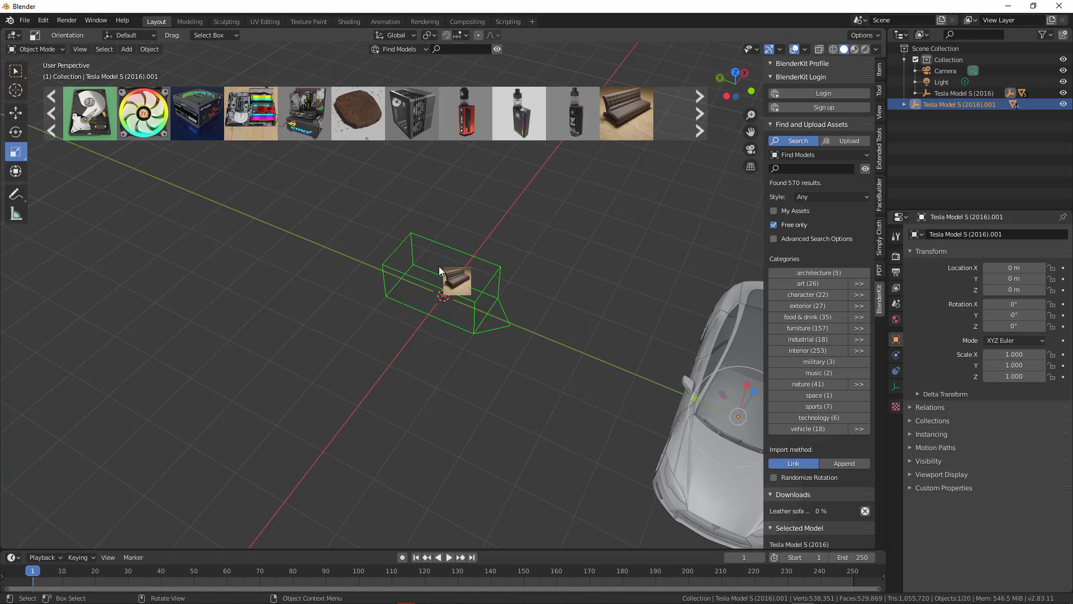
# Add the Fireplace stove model from the BlenderKit asset bar to the scene
pyautogui.moveTo(432, 317); pyautogui.dragTo(432, 267, button='middle')
pyautogui.moveTo(407, 312); pyautogui.dragTo(418, 344, button='middle')
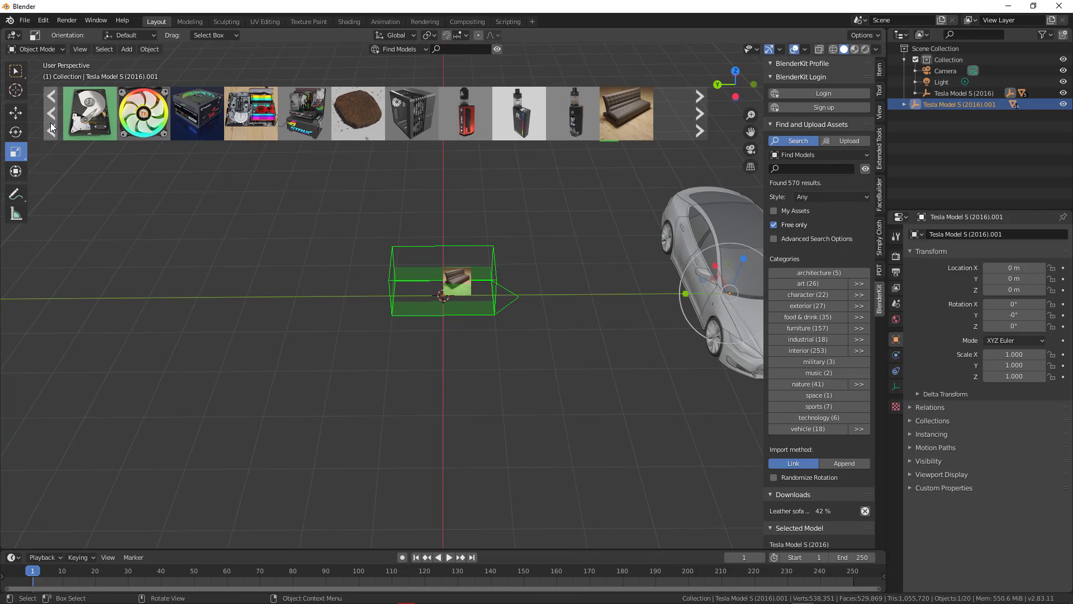
pyautogui.click(51, 123)
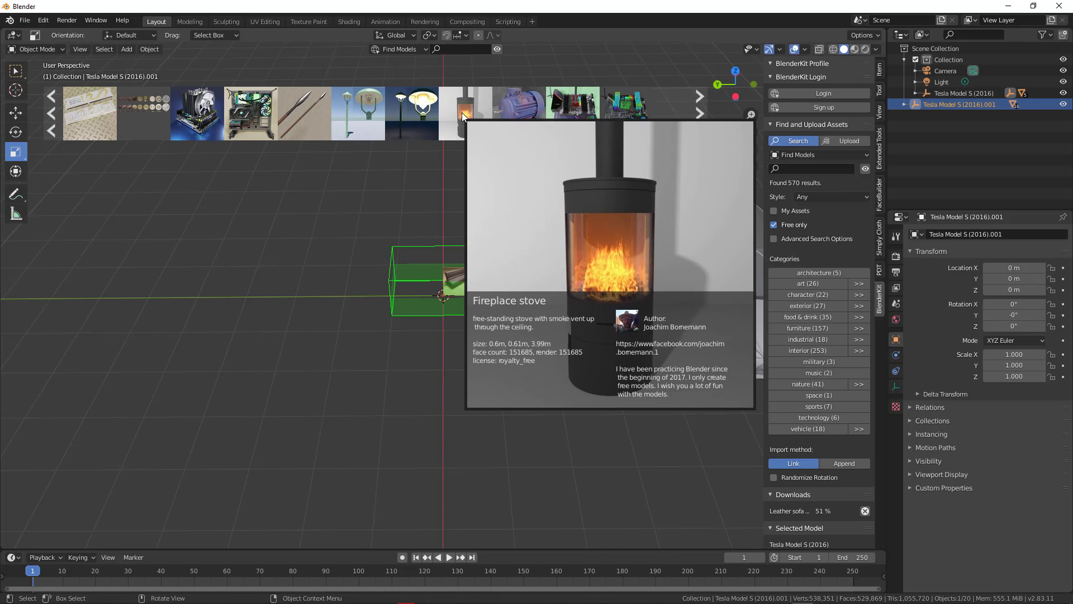
pyautogui.click(468, 124)
# Move the Fireplace stove along X away from the sofa
pyautogui.moveTo(397, 276); pyautogui.dragTo(485, 274, button='middle')
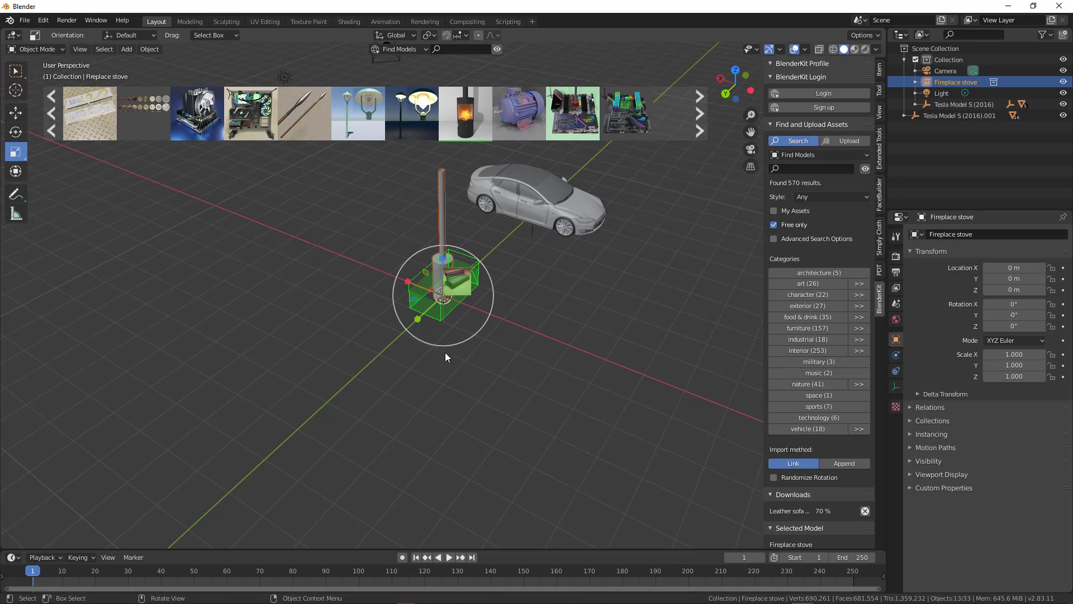
pyautogui.click(16, 113)
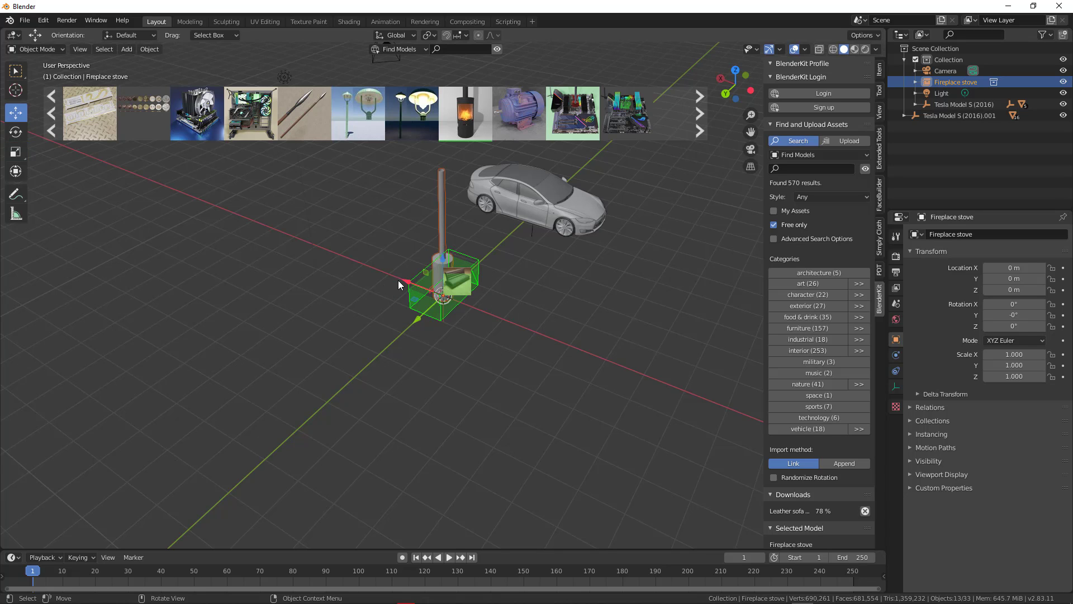
pyautogui.moveTo(402, 280); pyautogui.dragTo(578, 361)
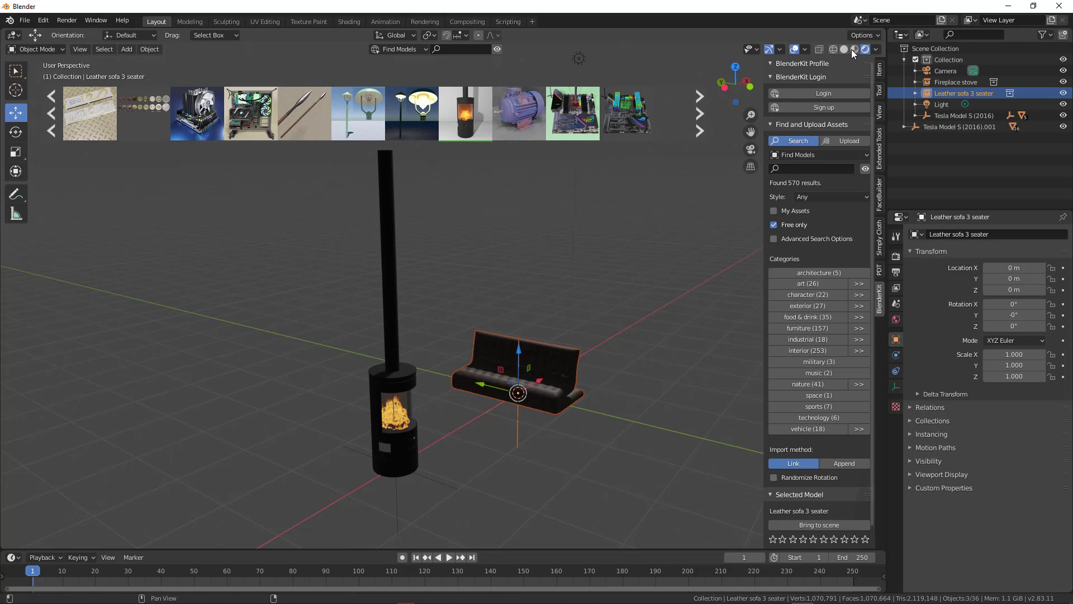
# Switch the viewport to Solid shading and frame a closer view of the sofa
pyautogui.moveTo(361, 358); pyautogui.dragTo(427, 401, button='middle')
pyautogui.scroll(4, 493, 366)
pyautogui.scroll(2, 489, 381)
pyautogui.scroll(-2, 427, 401)
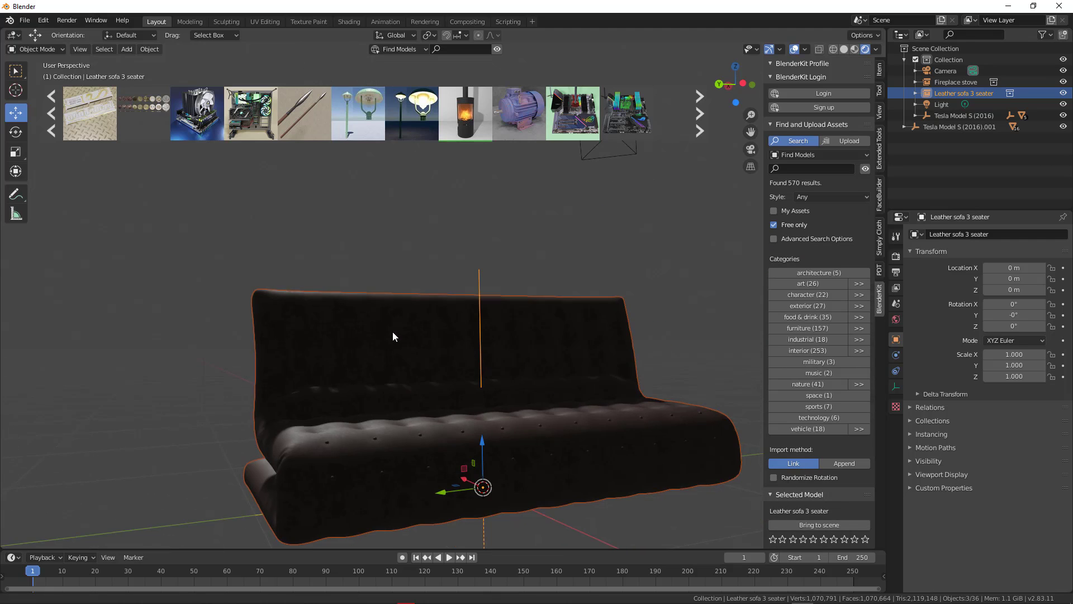
pyautogui.scroll(1, 404, 357)
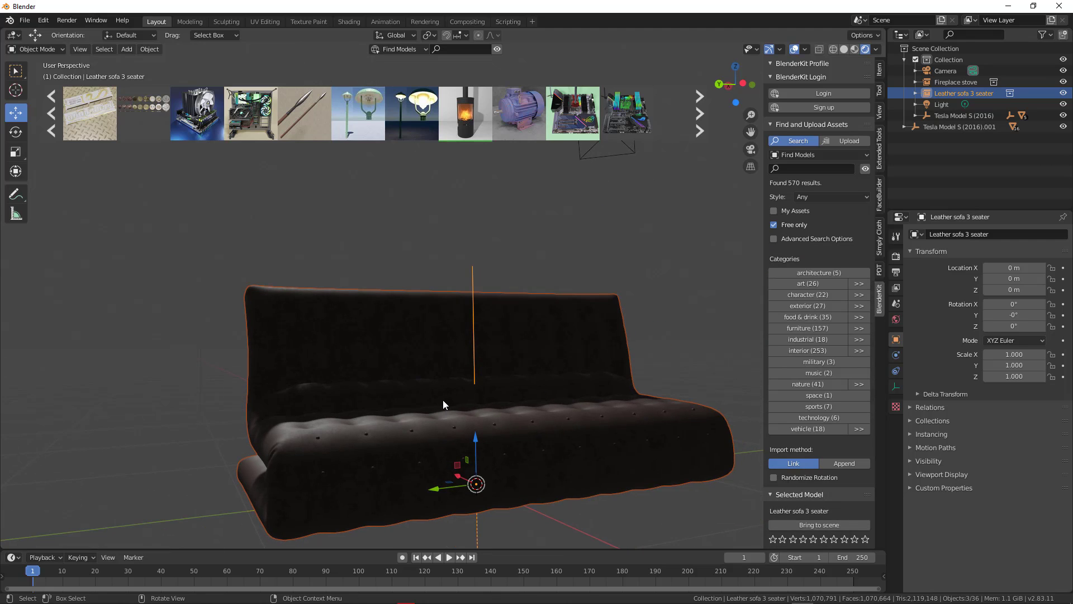
pyautogui.click(844, 49)
pyautogui.moveTo(273, 352)
pyautogui.mouseDown(button='middle')
pyautogui.moveTo(374, 365)
pyautogui.moveTo(370, 343)
pyautogui.mouseUp(button='middle')
pyautogui.scroll(1, 370, 346)
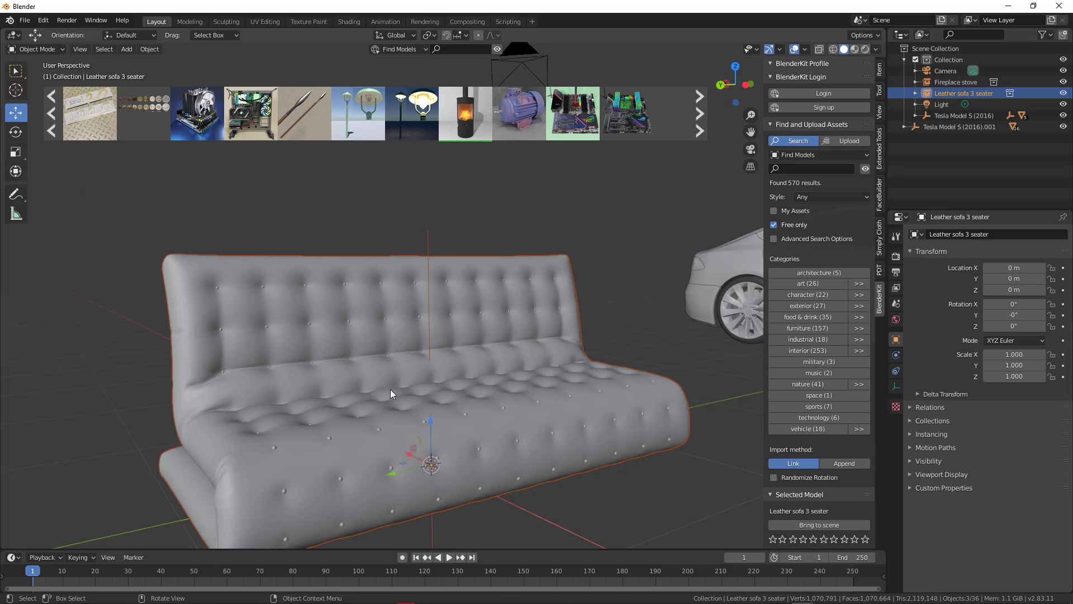
# Bring the leather sofa in as a local copy and edit its Coutsch.3.Brown.001 mesh
pyautogui.click(810, 525)
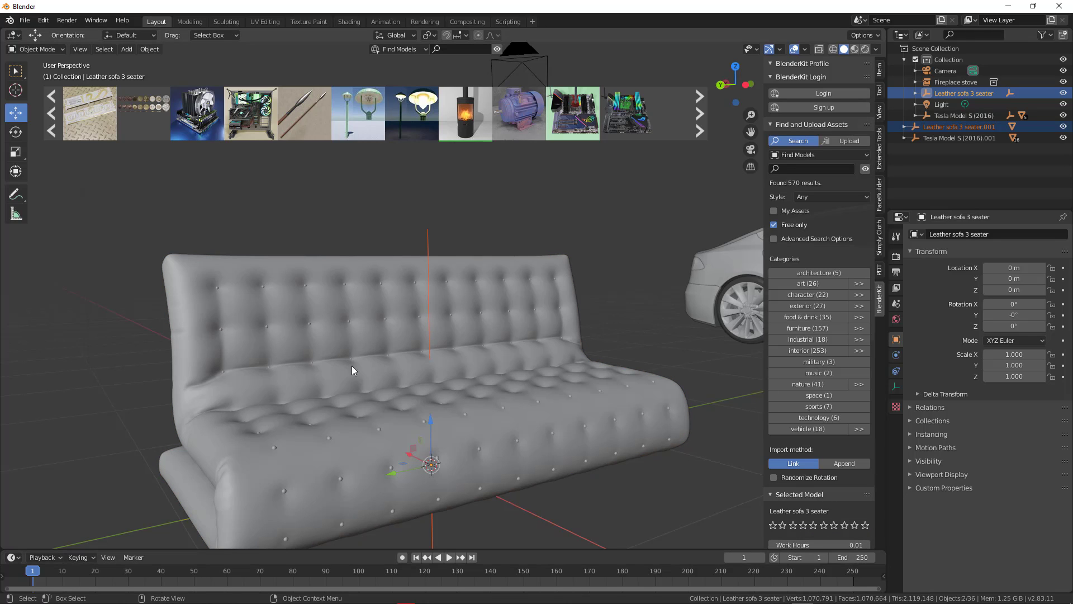
pyautogui.click(305, 320)
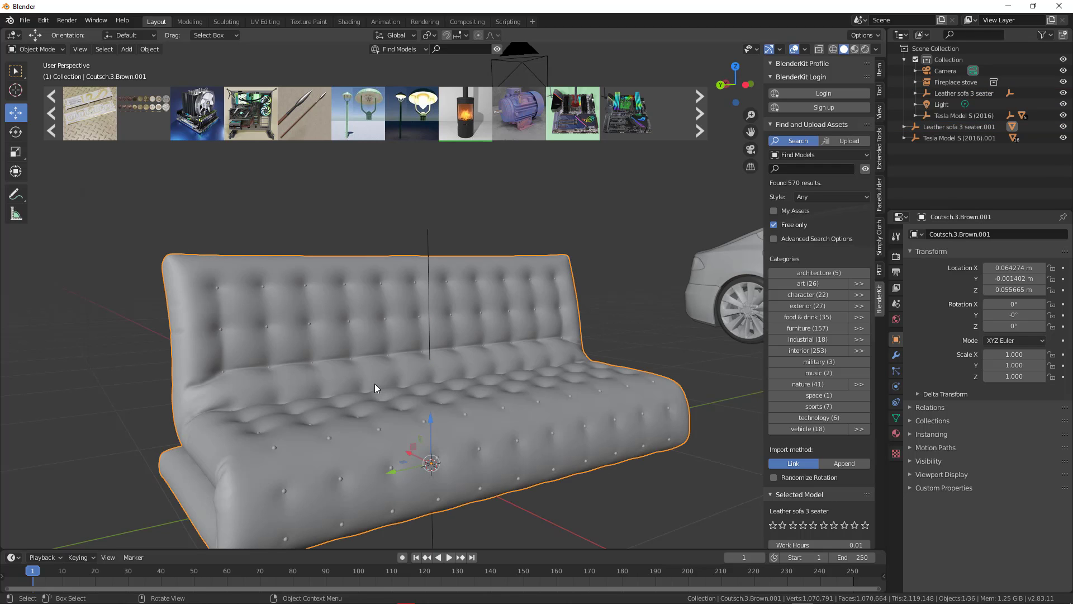
pyautogui.press('Tab')
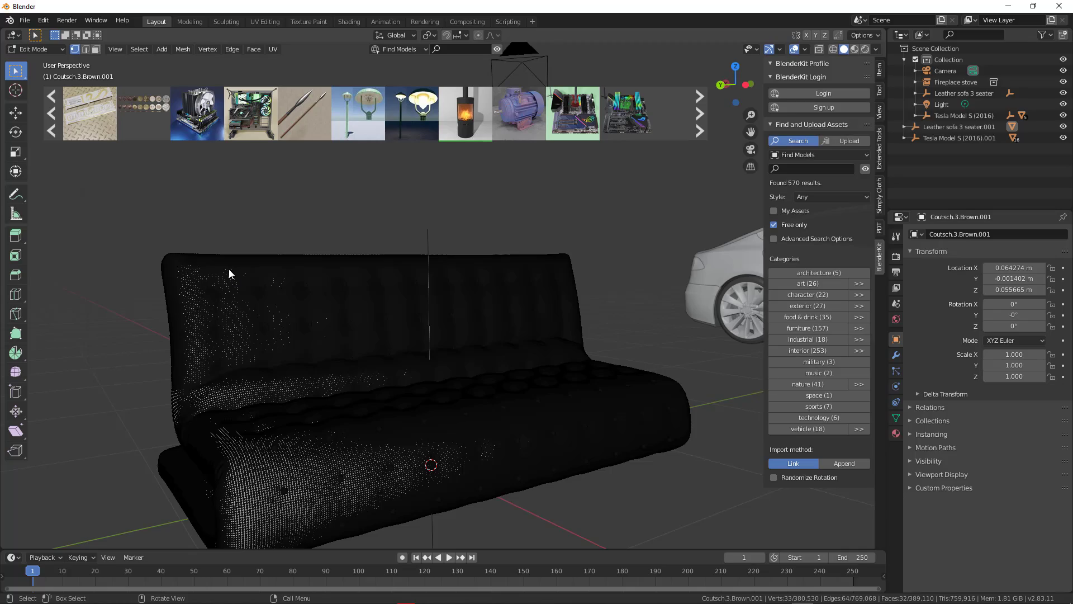
# Select all vertices of the sofa mesh and open the Edge menu
pyautogui.moveTo(230, 270); pyautogui.dragTo(358, 412, button='middle')
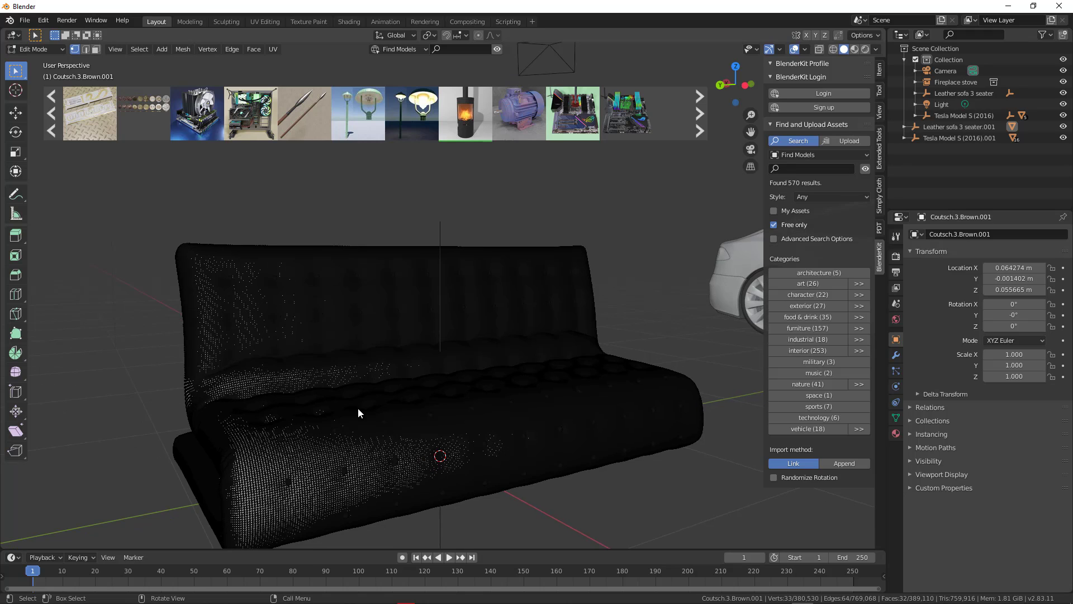
pyautogui.click(245, 399)
pyautogui.moveTo(230, 356)
pyautogui.mouseDown()
pyautogui.moveTo(263, 378)
pyautogui.moveTo(235, 360)
pyautogui.mouseUp()
pyautogui.press('a')
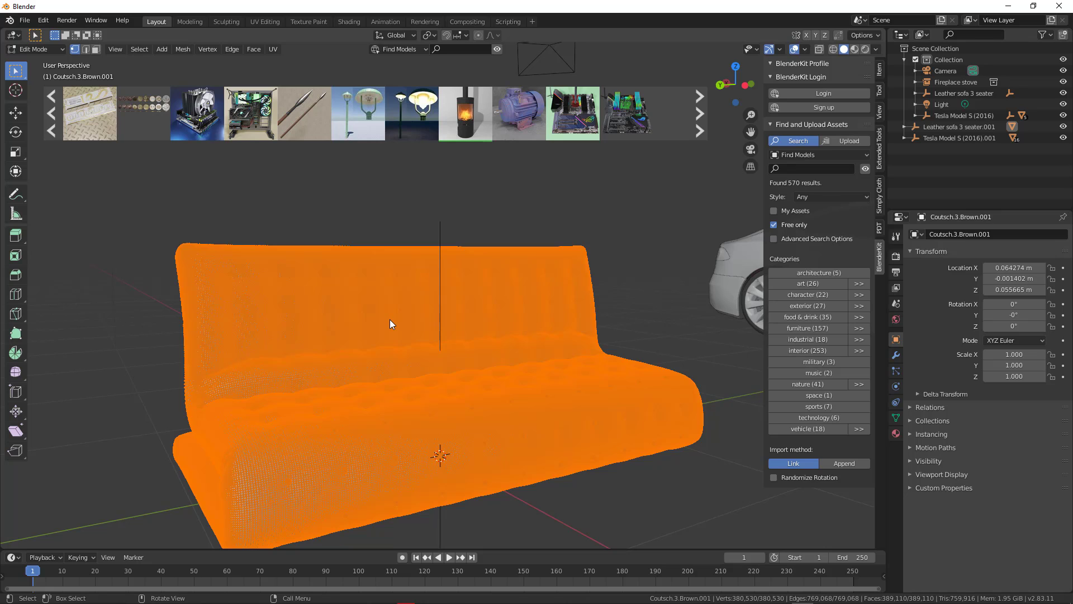
pyautogui.click(232, 49)
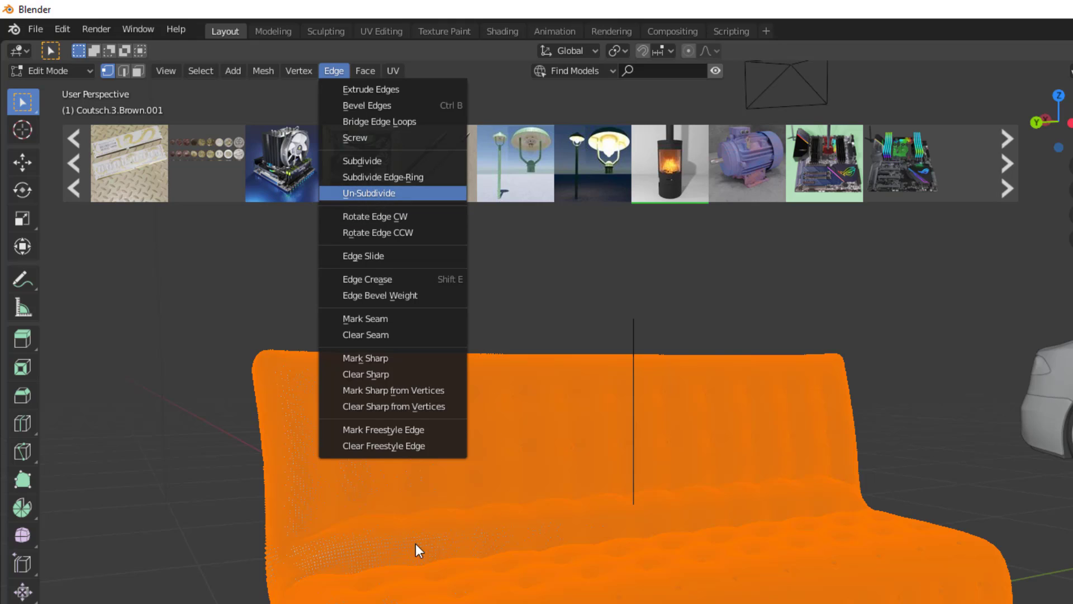
# Apply Edge > Un-Subdivide three times to thin out the sofa mesh
pyautogui.click(598, 516)
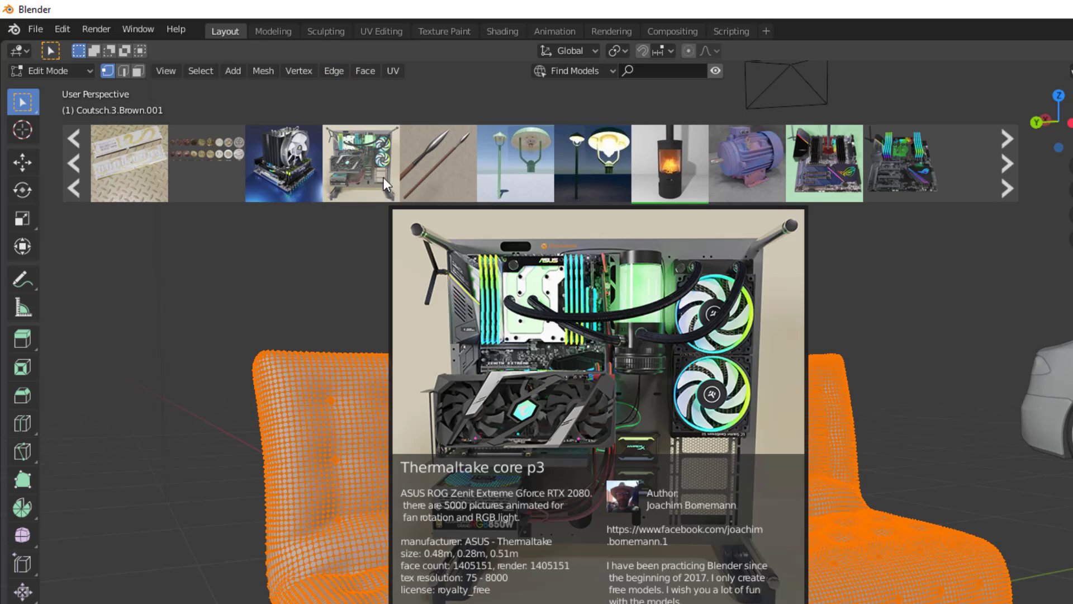
pyautogui.click(335, 71)
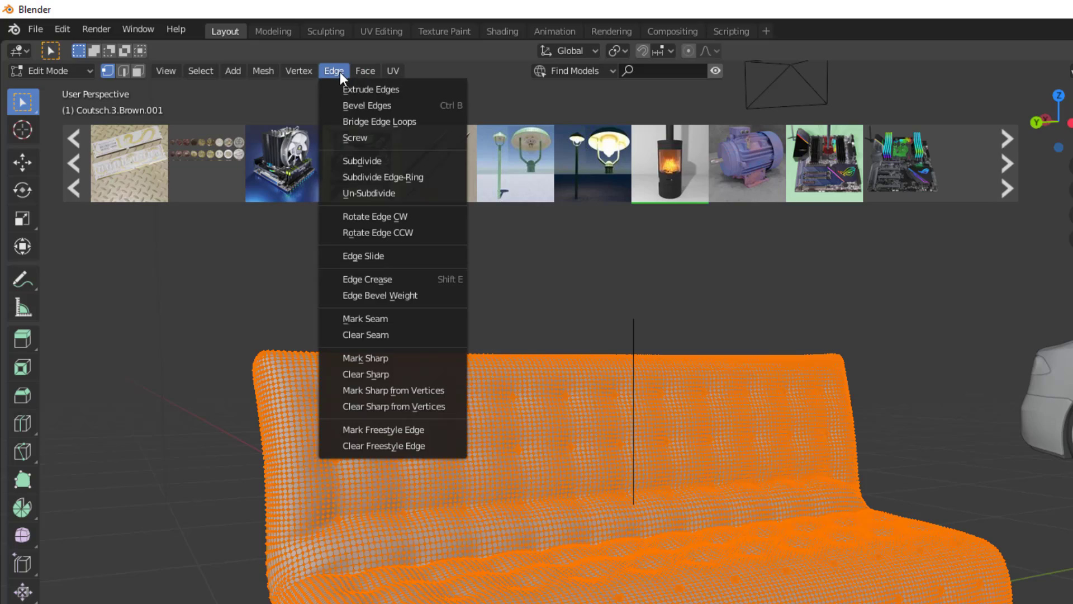
pyautogui.click(391, 193)
pyautogui.moveTo(431, 464); pyautogui.dragTo(738, 427, button='middle')
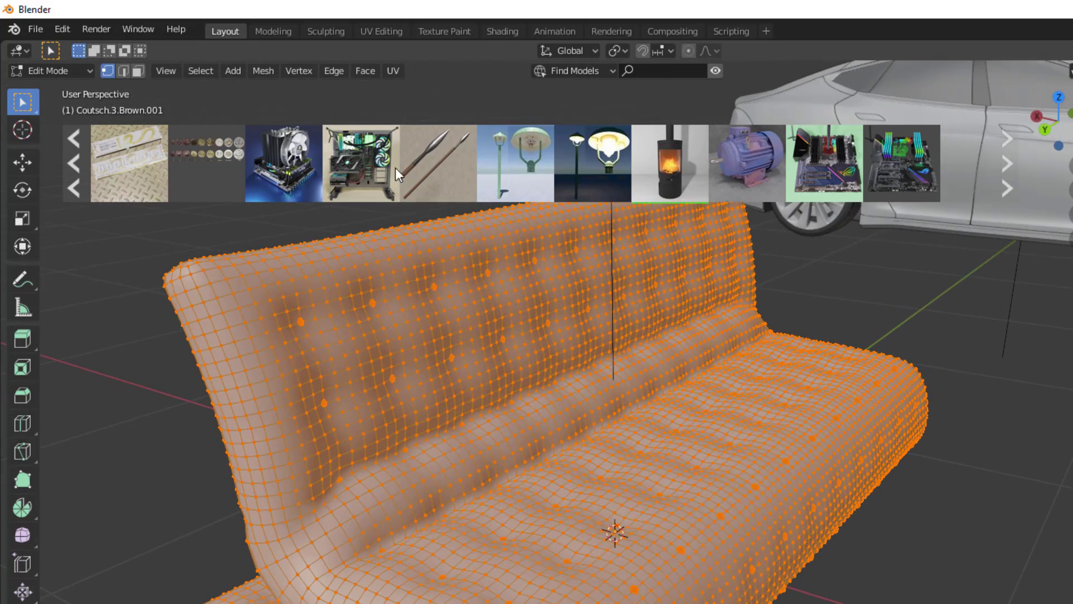
pyautogui.click(367, 71)
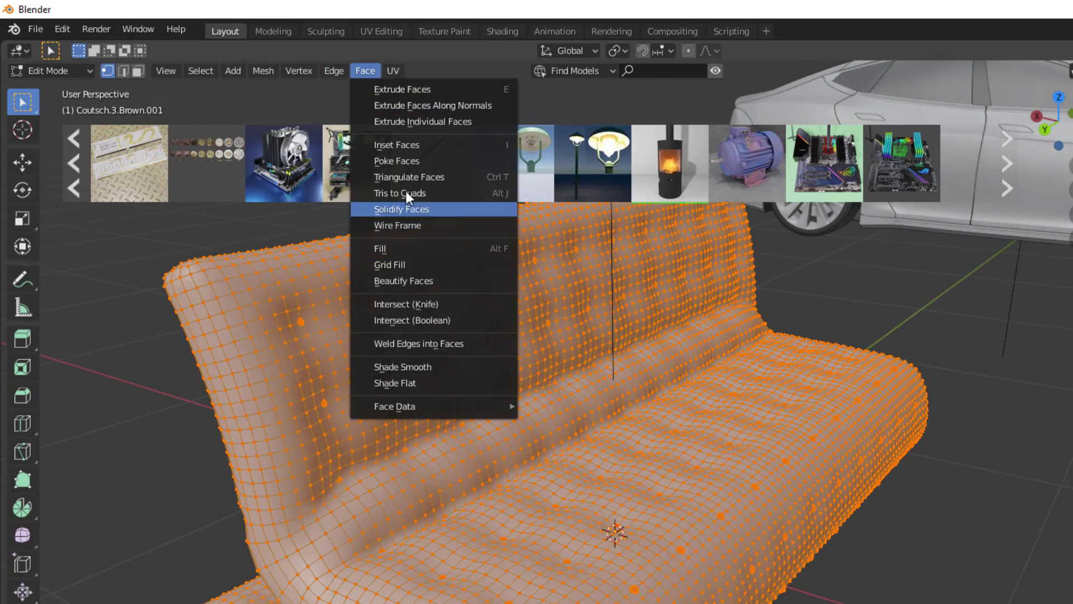
pyautogui.click(328, 66)
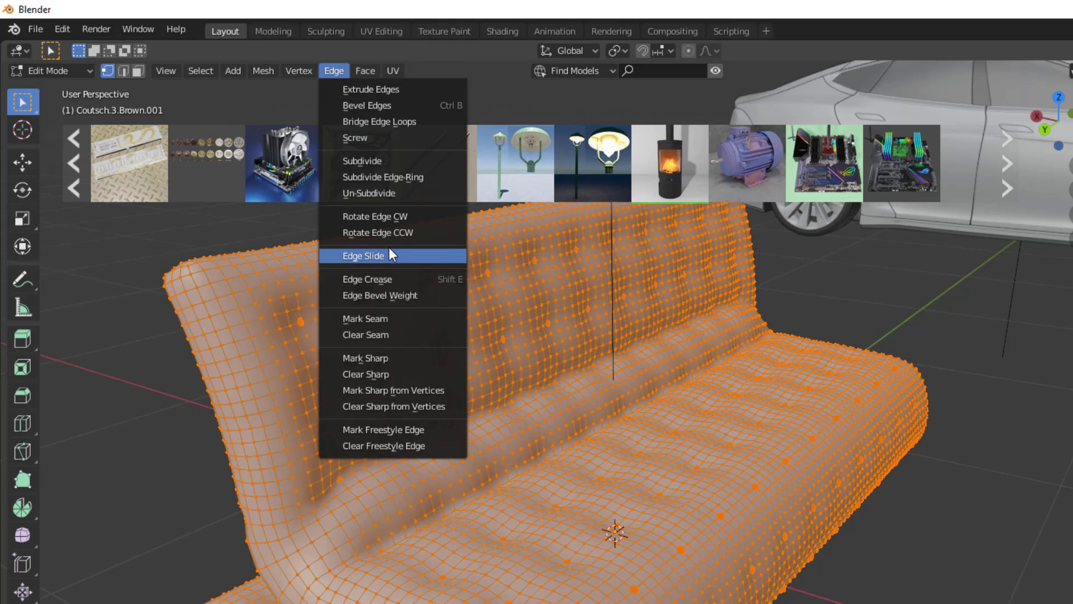
pyautogui.click(378, 194)
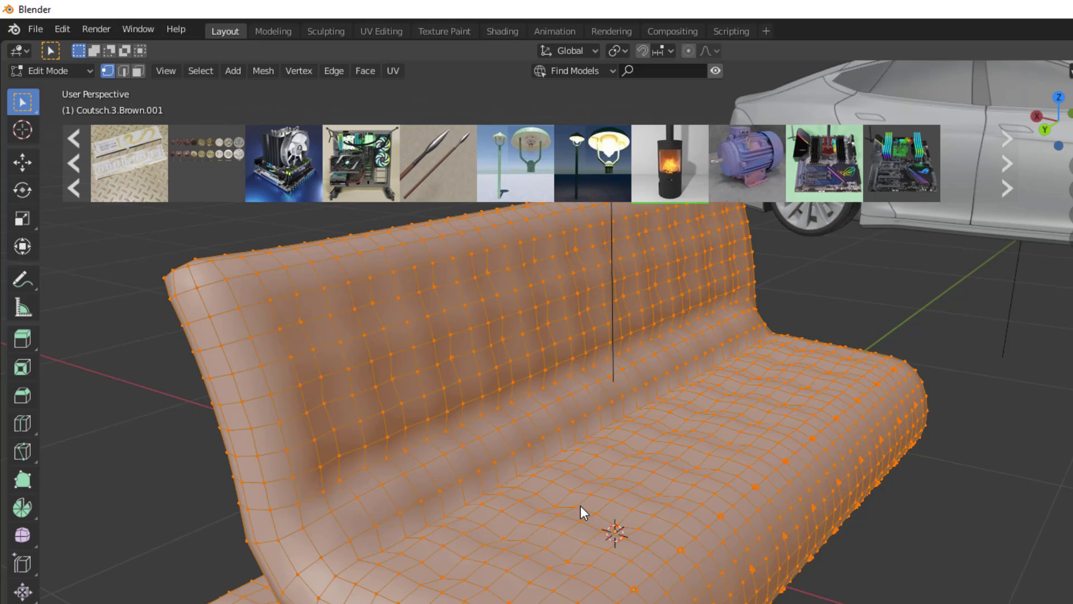
# Return the sofa to Object Mode and reselect it from a lower view
pyautogui.scroll(-2, 582, 529)
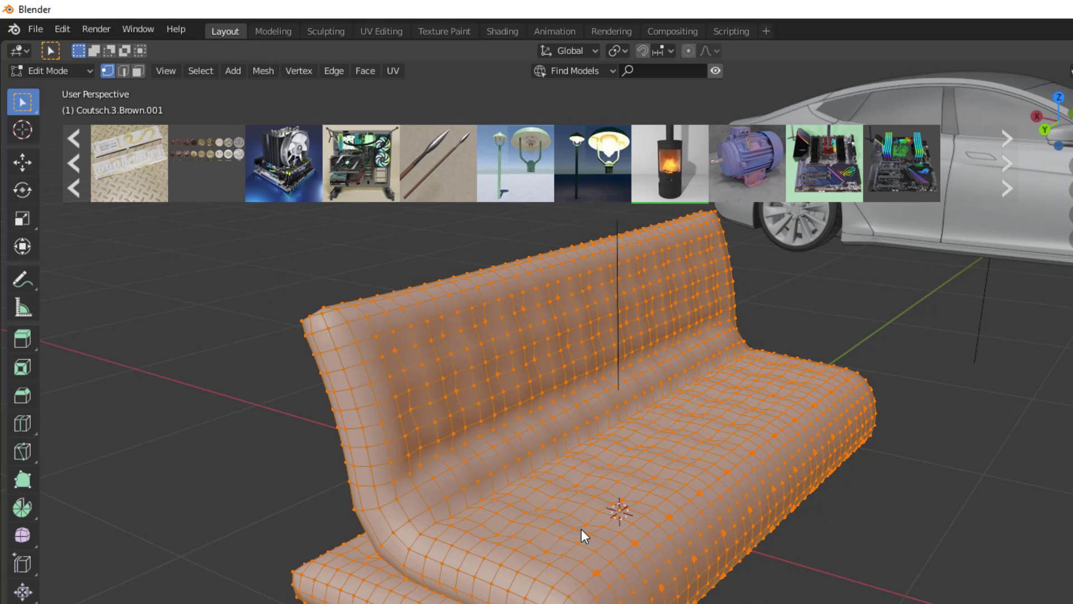
pyautogui.press('Tab')
pyautogui.click(742, 585)
pyautogui.moveTo(742, 584); pyautogui.dragTo(721, 536, button='middle')
pyautogui.click(589, 599)
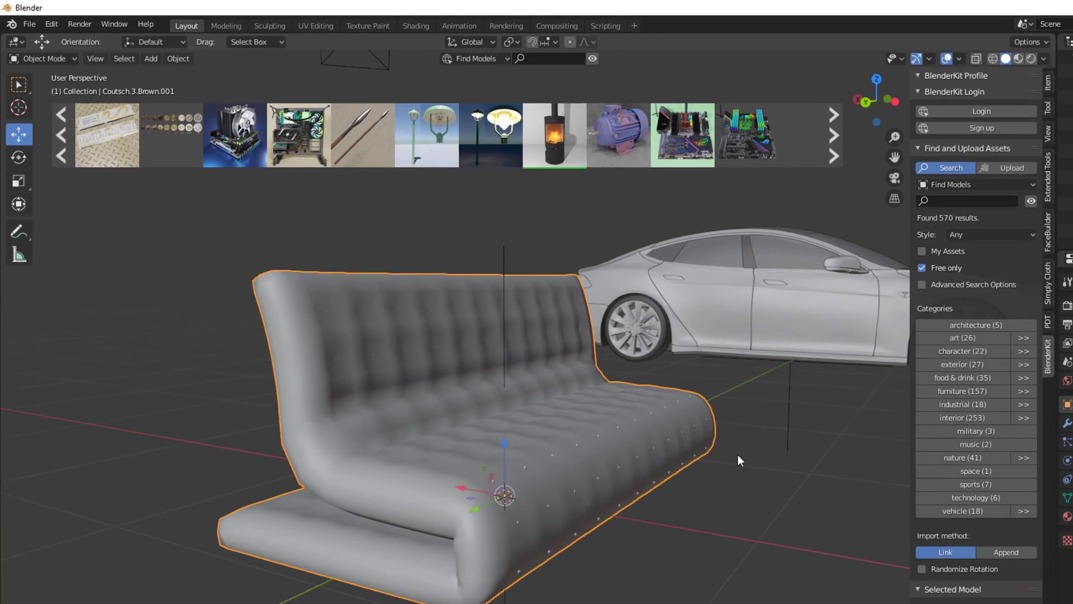
# Switch the BlenderKit asset type to Find Materials
pyautogui.press('ctrl+KP_3')
pyautogui.scroll(-2, 518, 463)
pyautogui.moveTo(531, 470); pyautogui.dragTo(463, 53, button='middle')
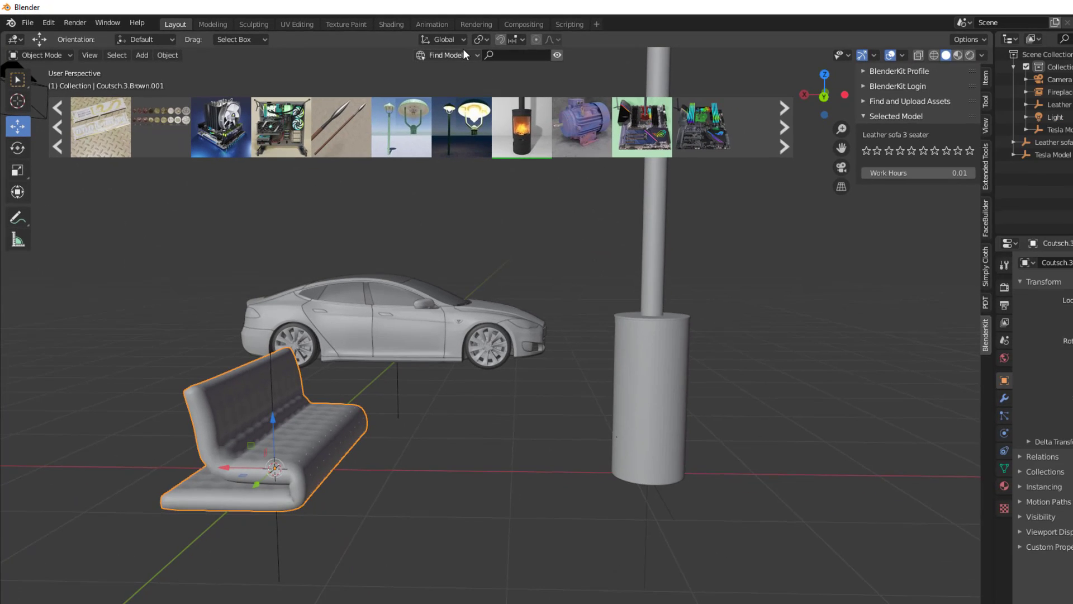
pyautogui.click(470, 53)
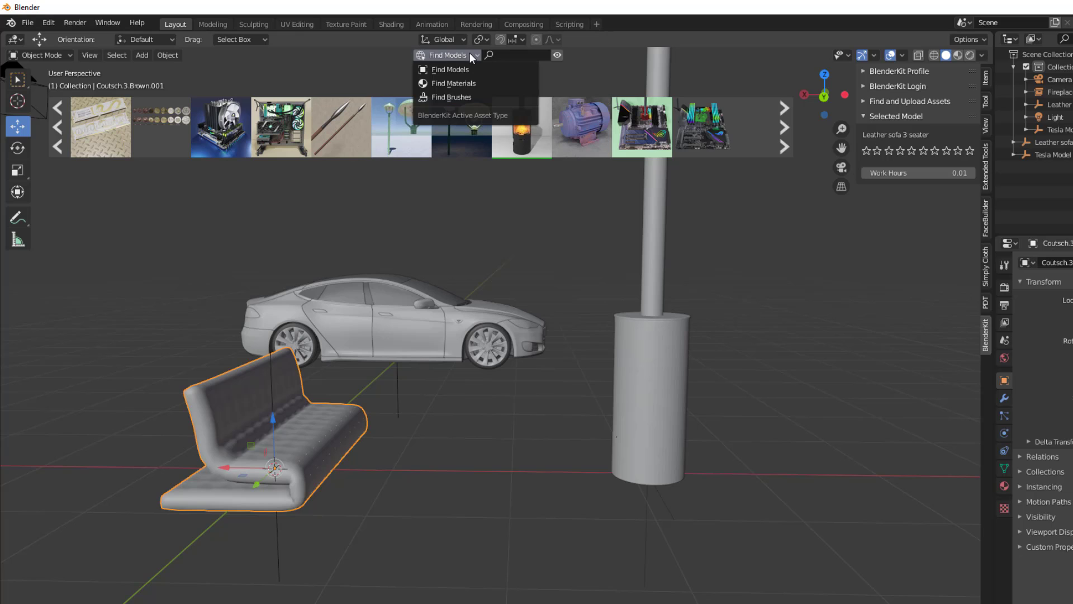
pyautogui.click(484, 85)
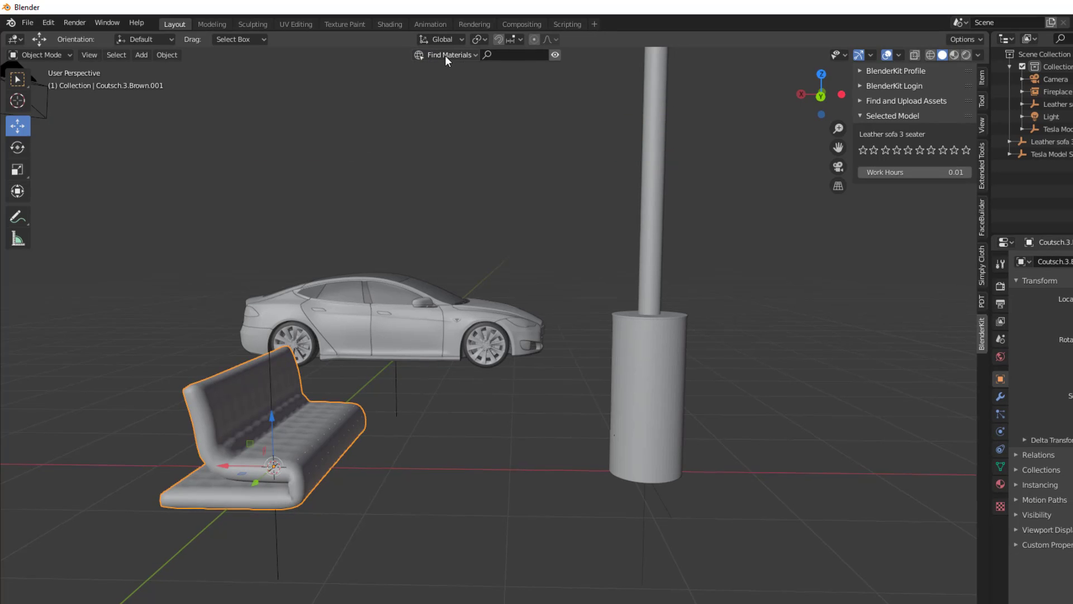
# Expand BlenderKit's login and Find and Upload Assets sections to browse material results
pyautogui.click(866, 88)
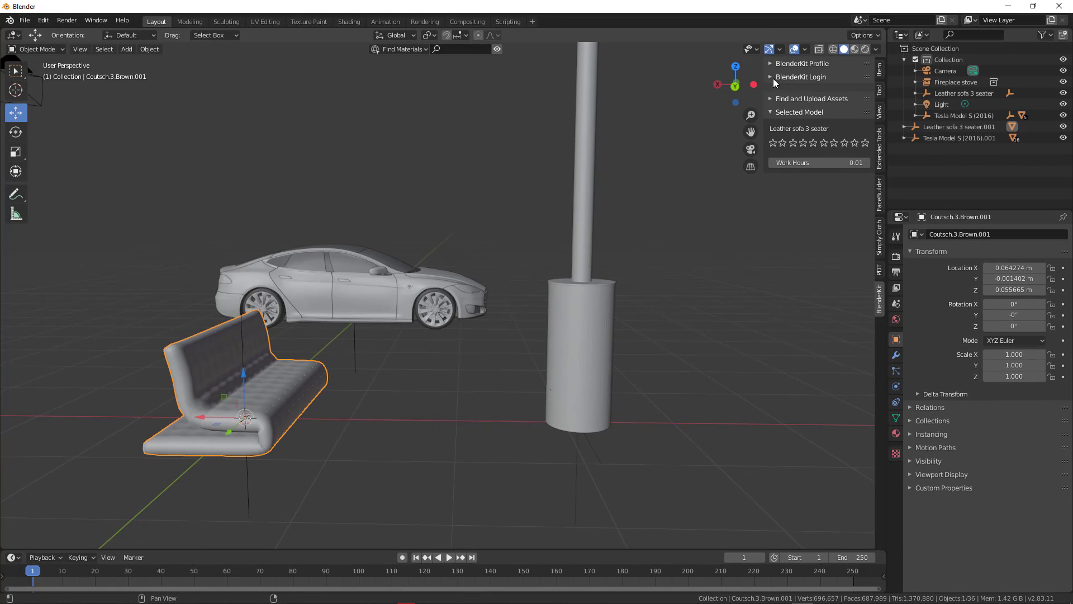
pyautogui.click(783, 125)
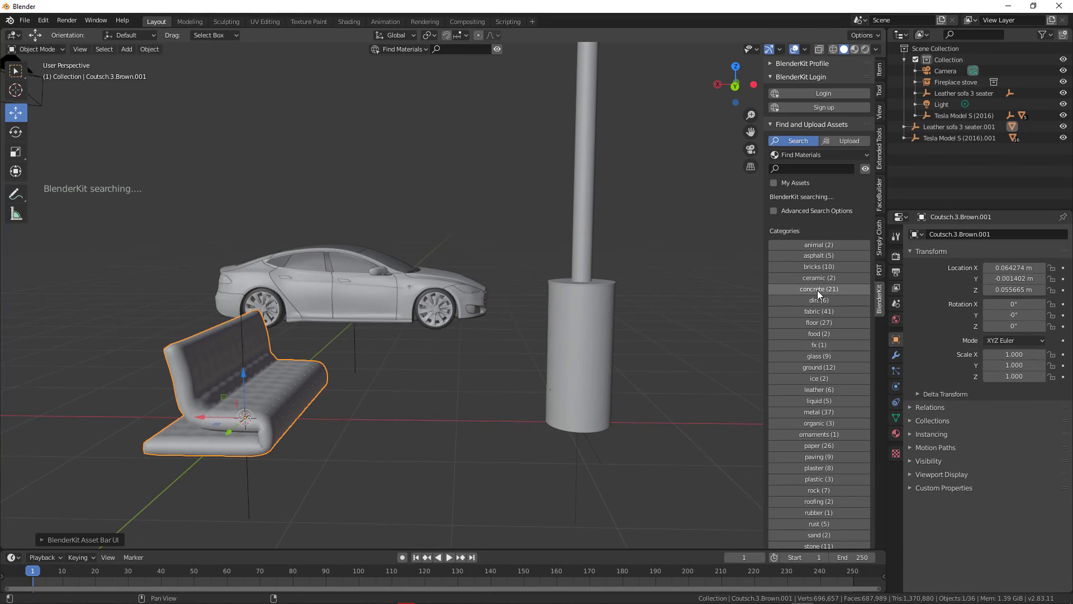
pyautogui.moveTo(199, 122)
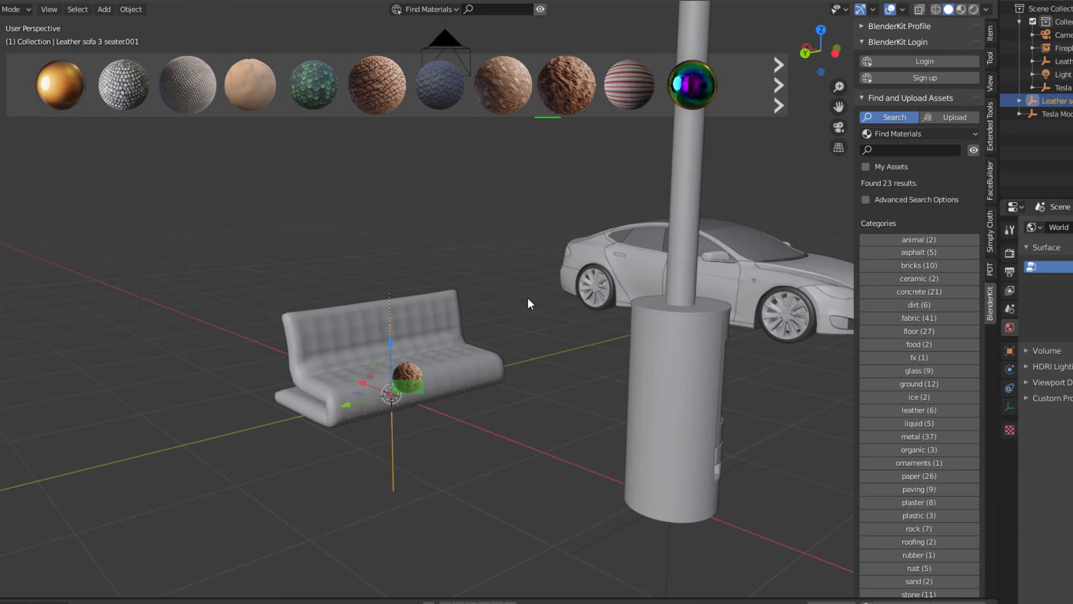
pyautogui.scroll(4, 374, 397)
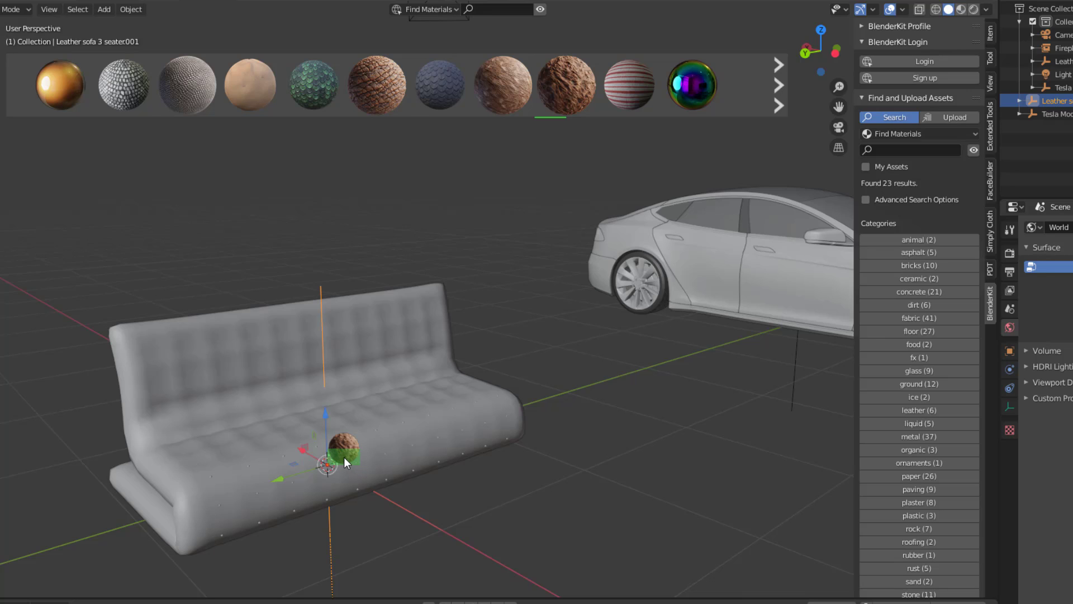
pyautogui.click(1011, 233)
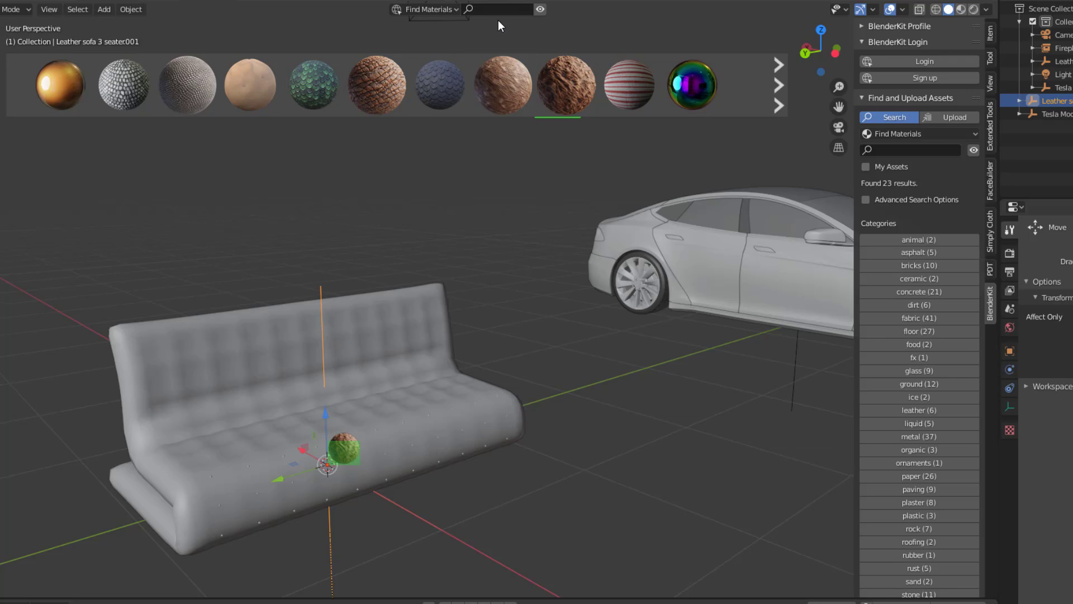
pyautogui.click(447, 9)
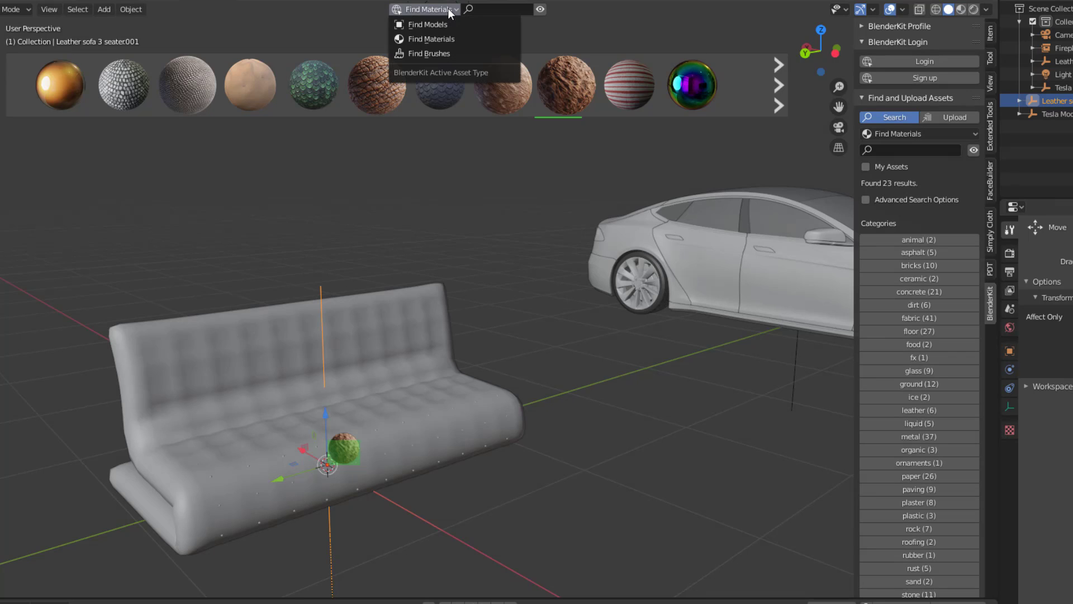
# Set BlenderKit to Find Brushes and show its tab in the N sidebar
pyautogui.click(443, 48)
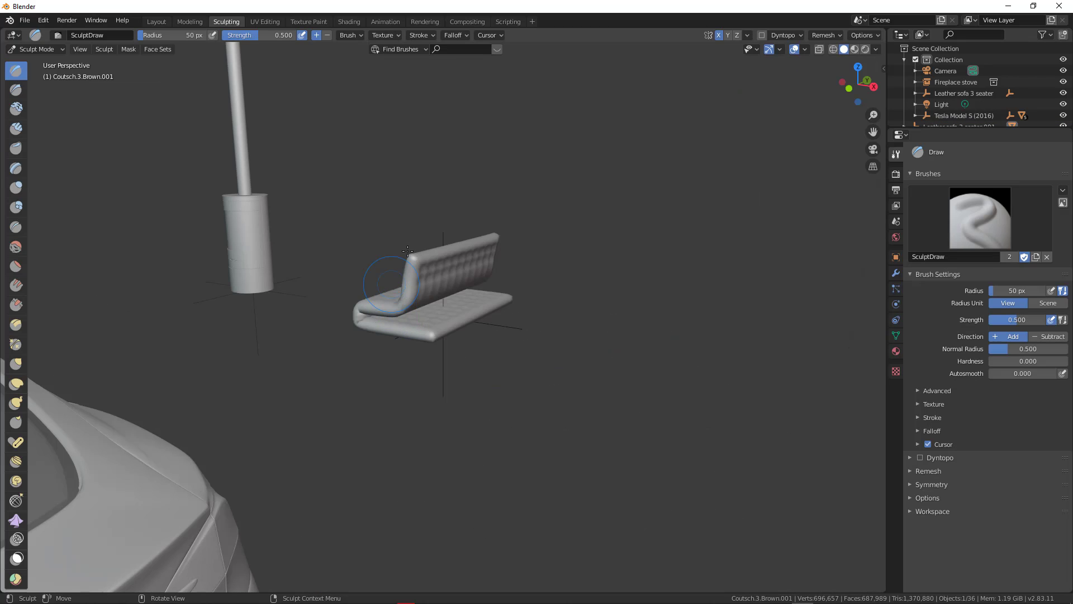
pyautogui.press('n')
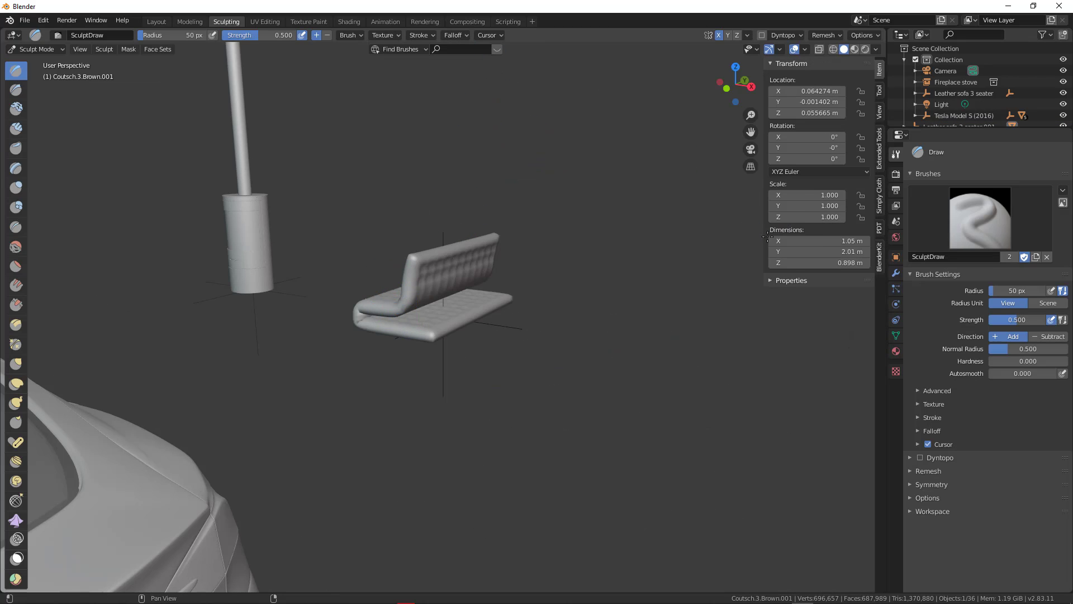
pyautogui.click(881, 251)
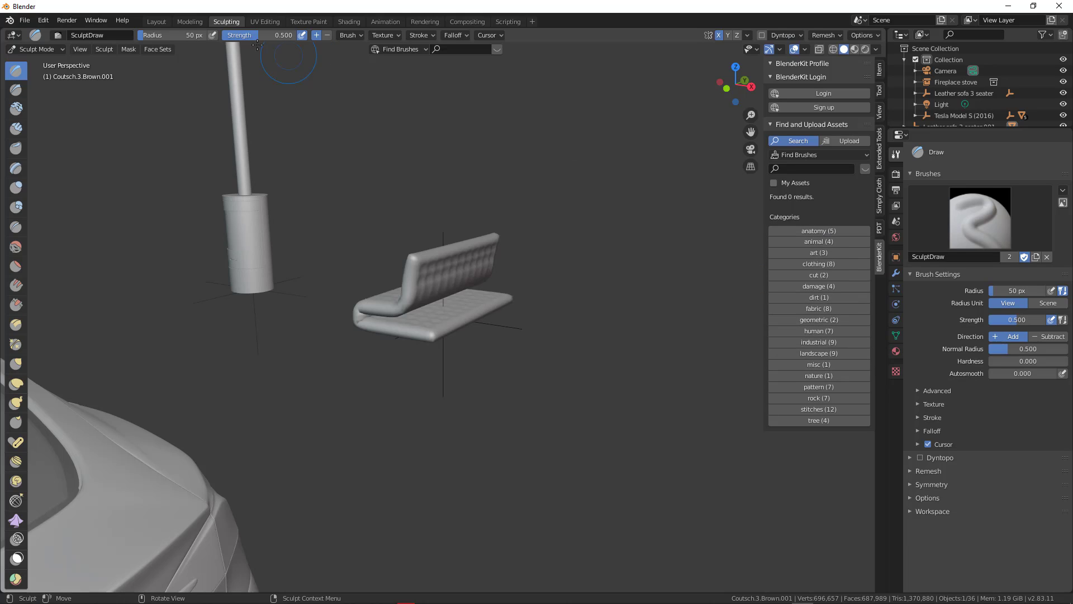
# Switch to the Sculpting workspace
pyautogui.click(160, 22)
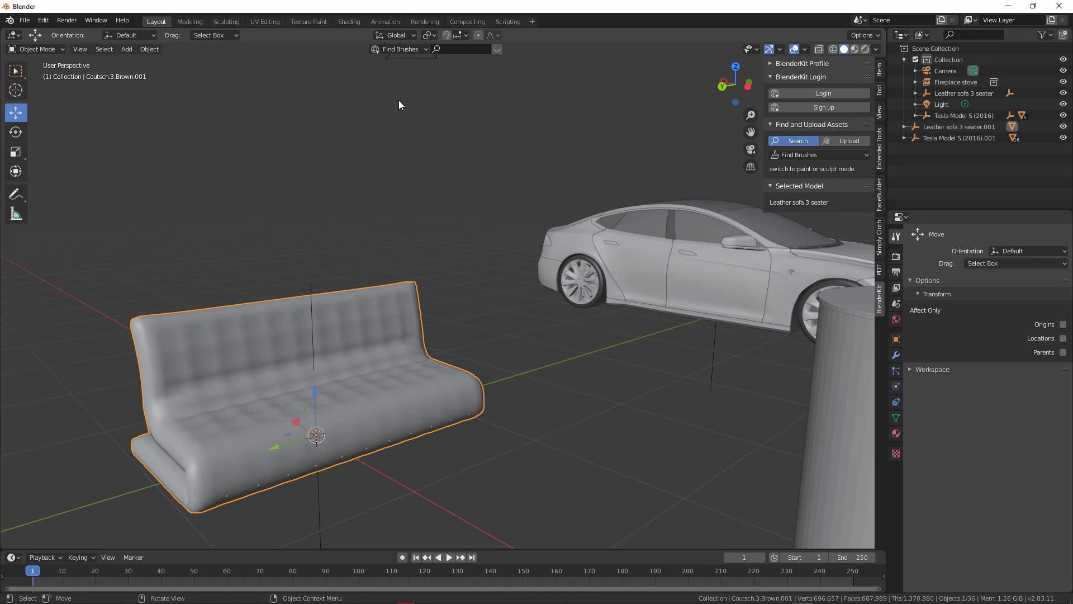
pyautogui.click(184, 22)
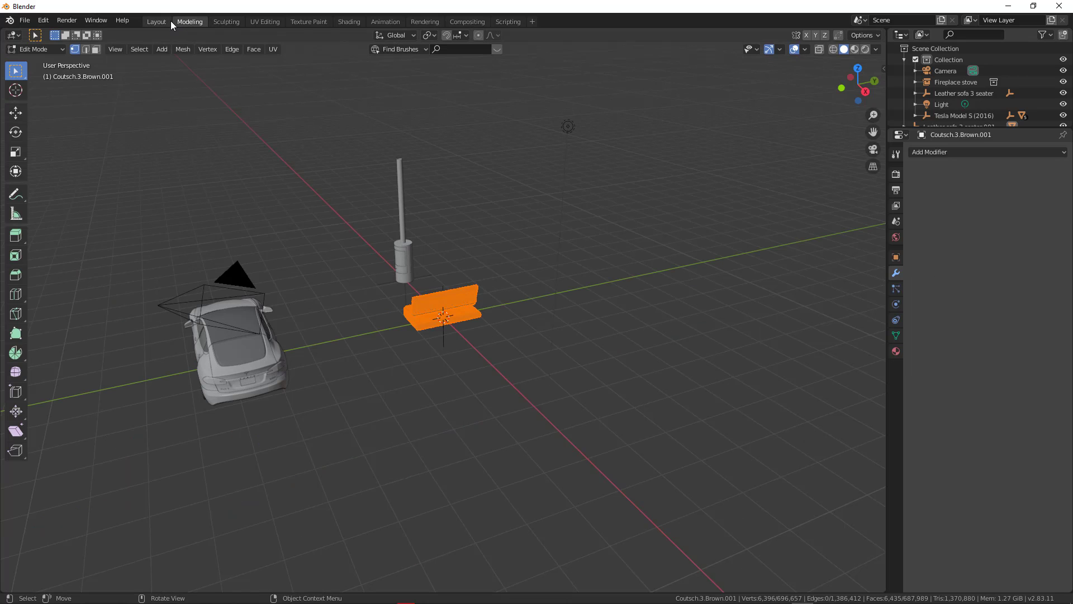
pyautogui.click(223, 24)
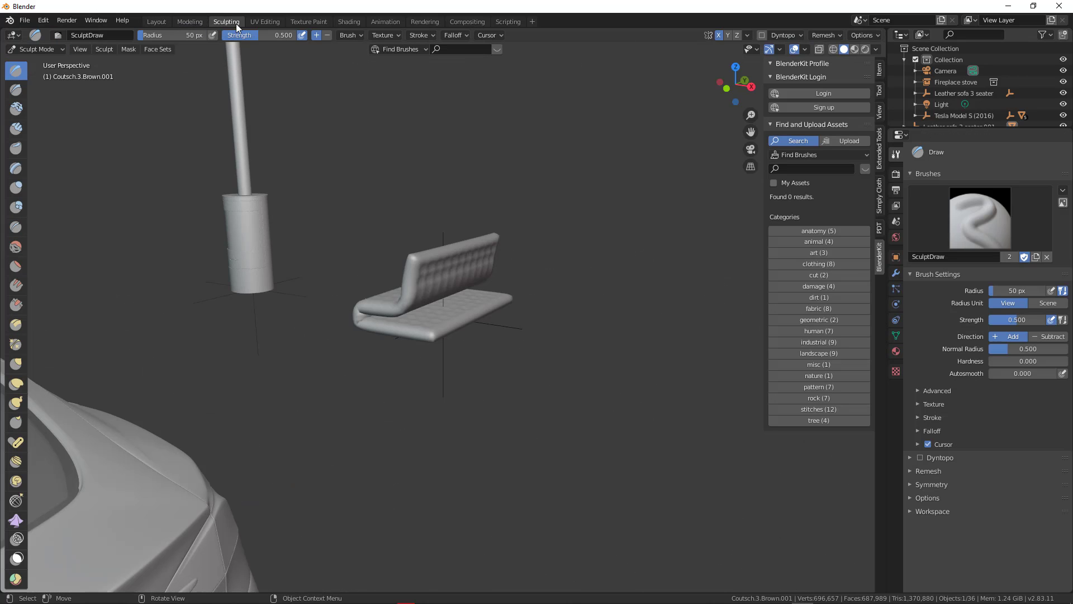
# Search BlenderKit's landscape brush category and download the volcano crater sculpt brush
pyautogui.click(157, 22)
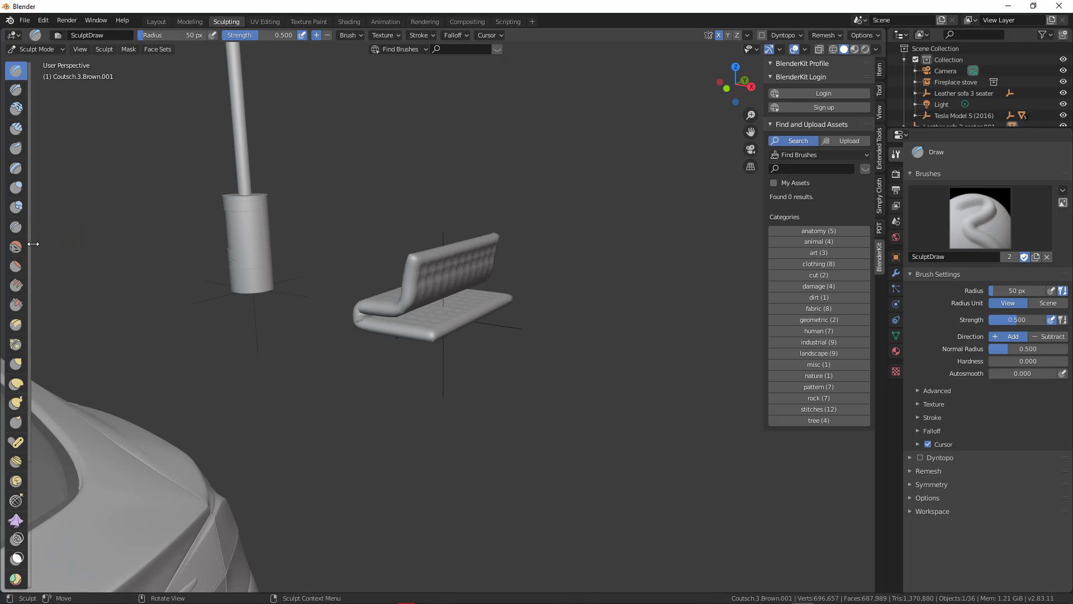
pyautogui.moveTo(54, 246); pyautogui.dragTo(114, 256)
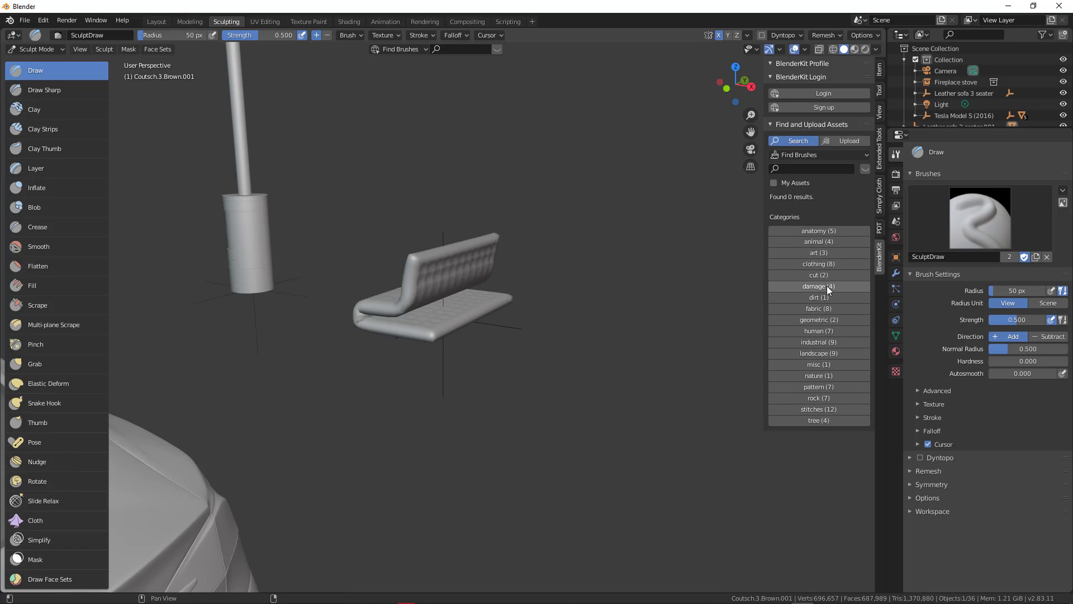
pyautogui.click(831, 263)
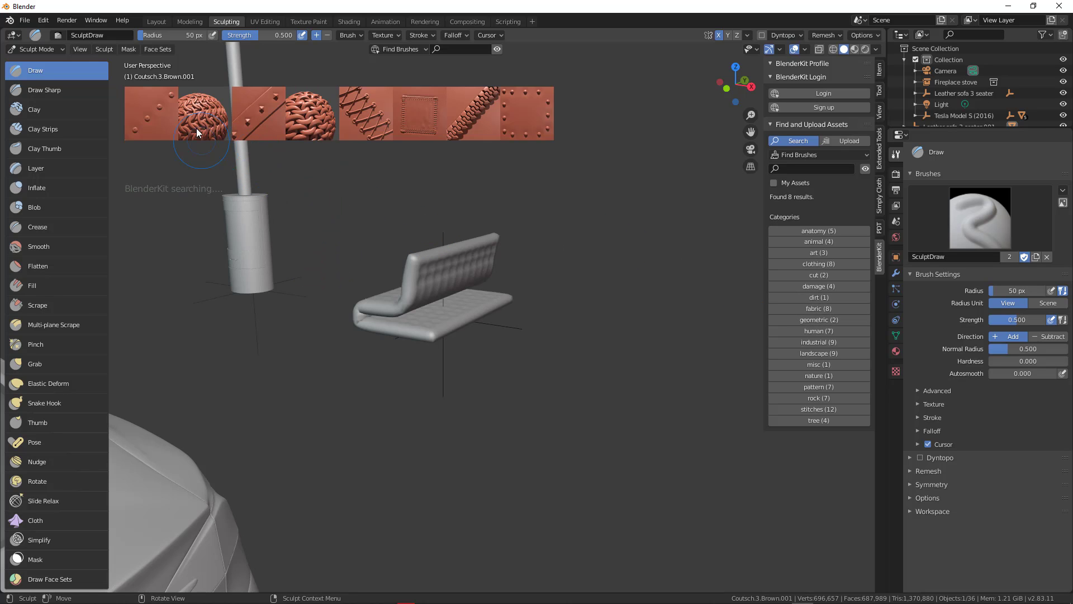
pyautogui.moveTo(274, 119)
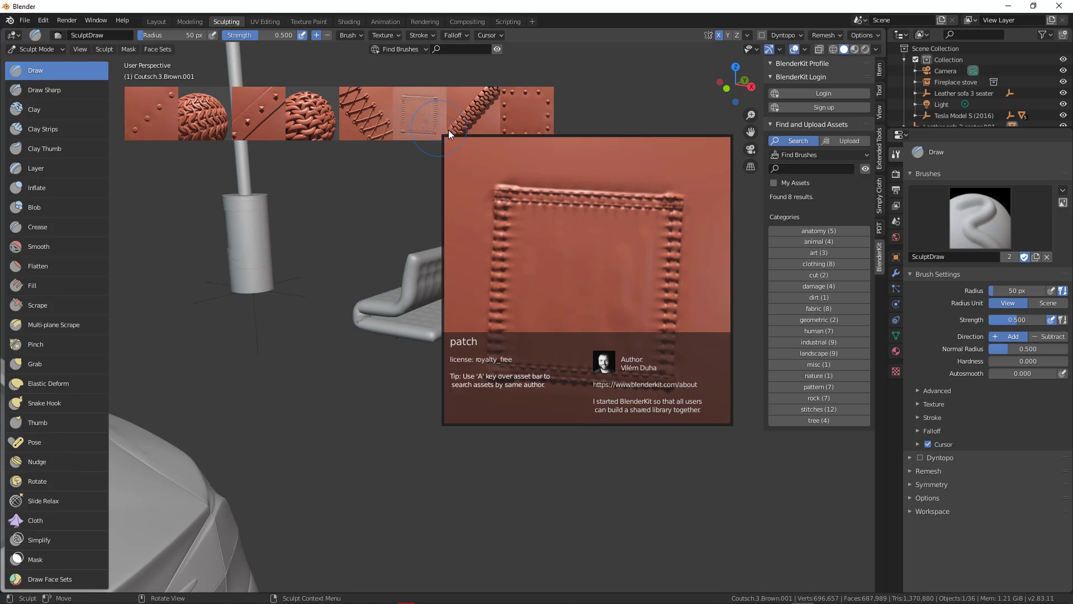
pyautogui.click(823, 352)
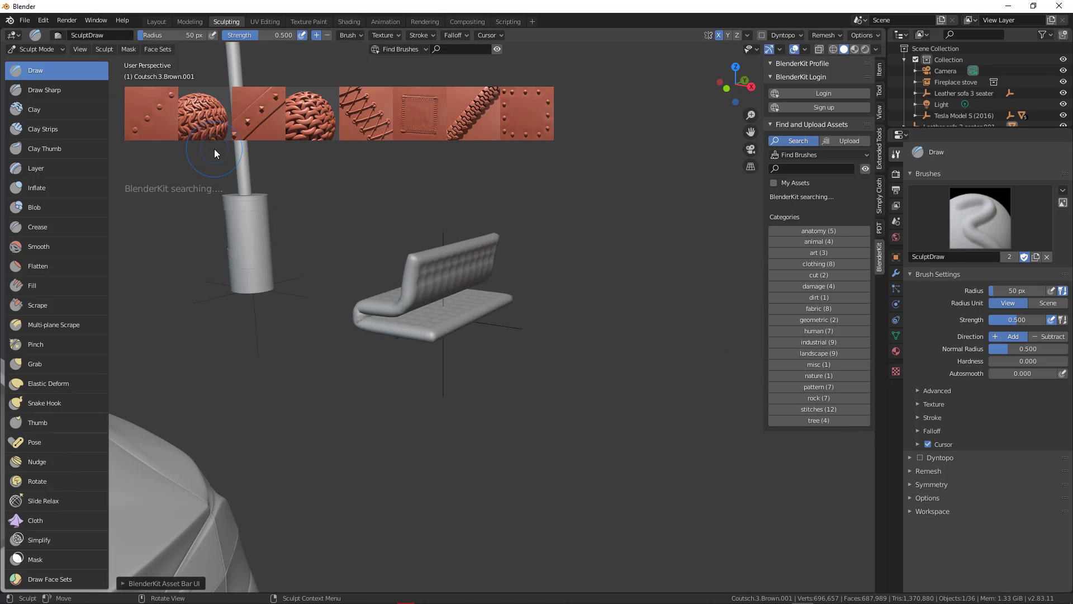
pyautogui.moveTo(222, 105)
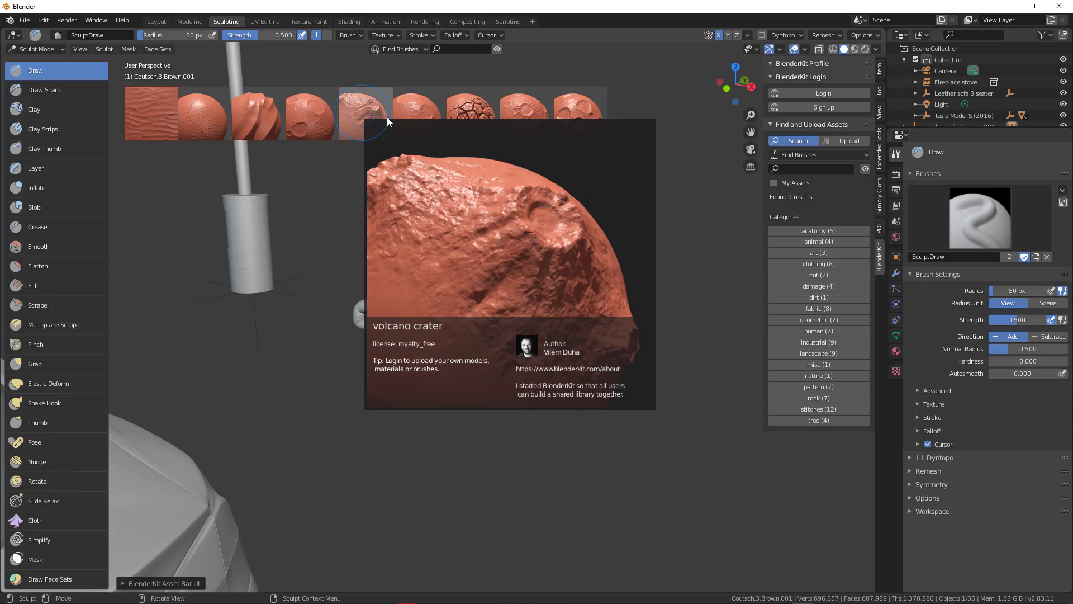
pyautogui.moveTo(347, 119)
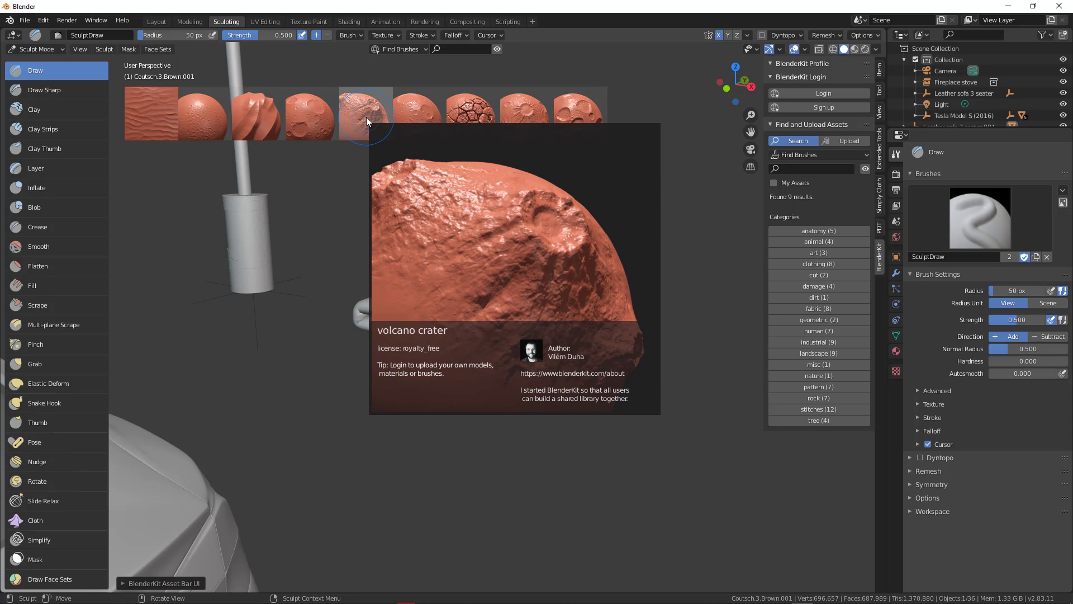
pyautogui.click(366, 117)
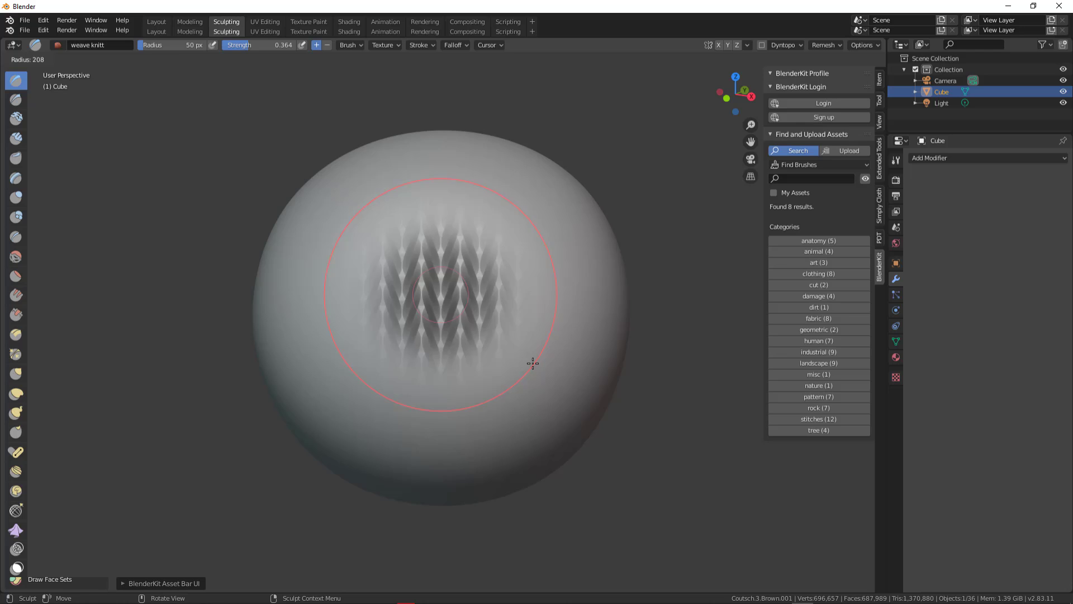
# Confirm the 215 px weave knitt radius and stroke knit pattern down and up the sphere
pyautogui.click(534, 364)
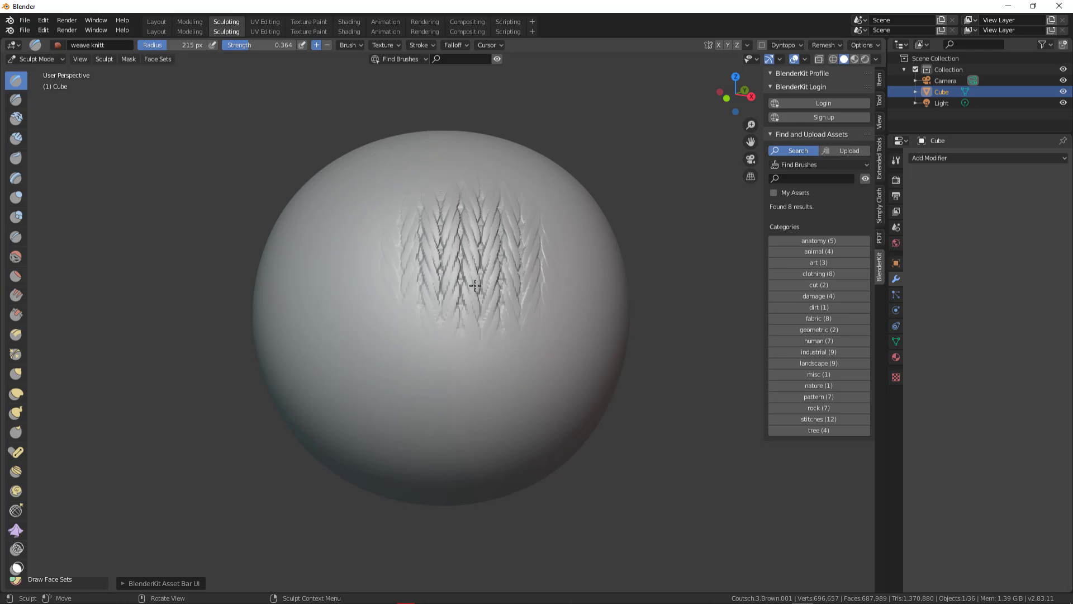
pyautogui.moveTo(475, 283)
pyautogui.mouseDown()
pyautogui.moveTo(462, 399)
pyautogui.moveTo(467, 177)
pyautogui.moveTo(457, 290)
pyautogui.mouseUp()
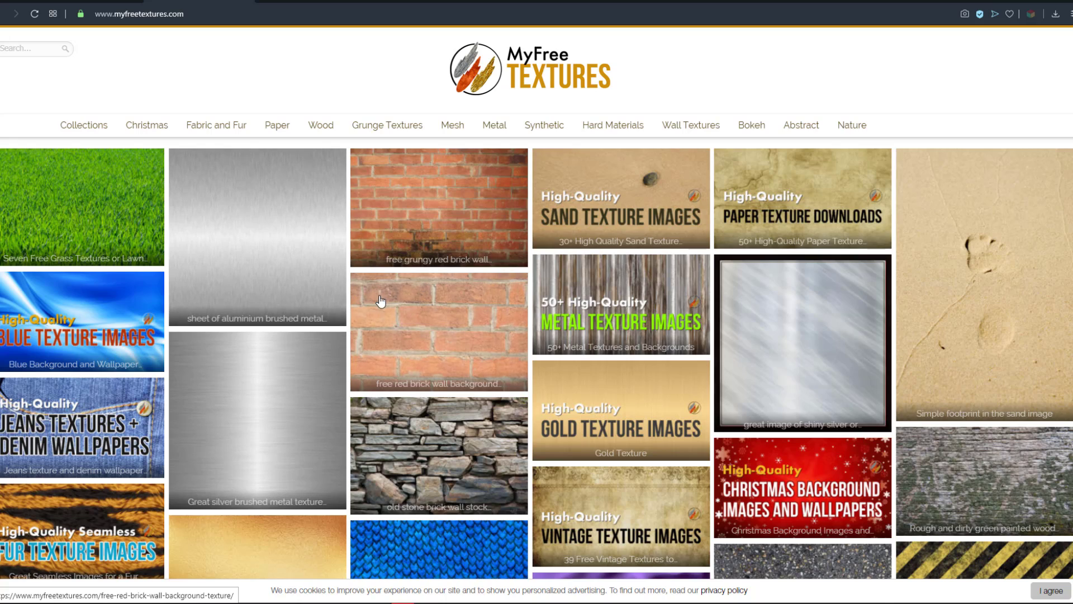
# Scroll through the MyFreeTextures homepage and open the Bokeh category
pyautogui.scroll(-8, 426, 262)
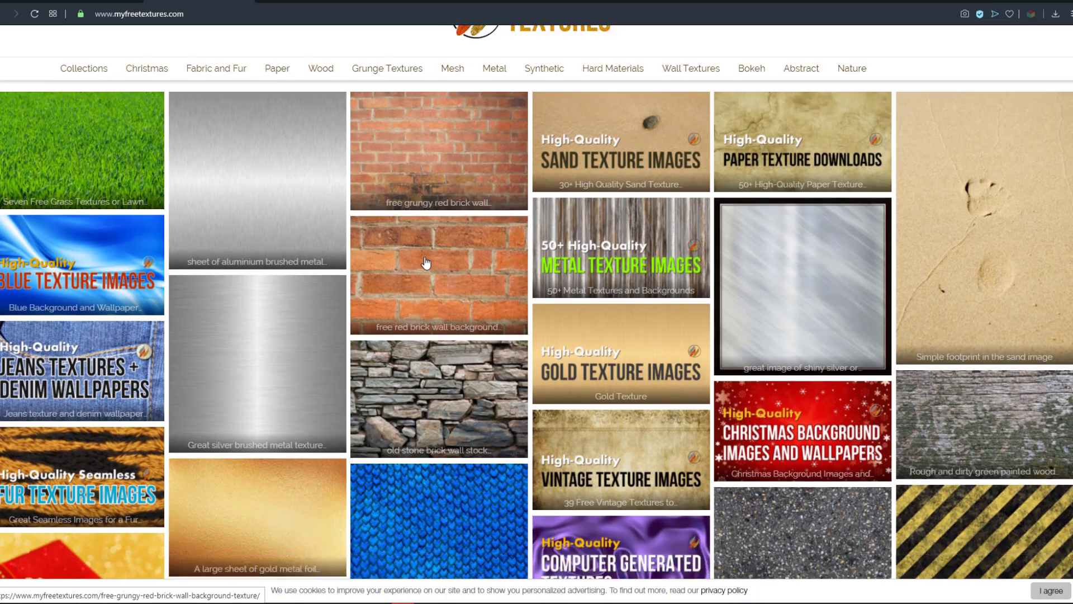
pyautogui.scroll(-5, 426, 263)
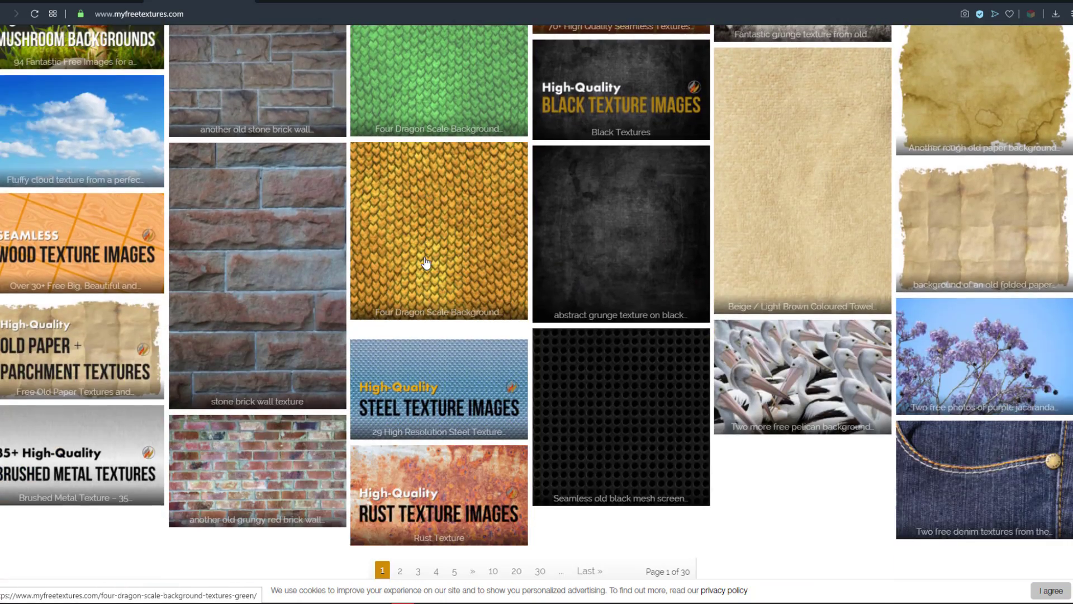
pyautogui.scroll(5, 426, 263)
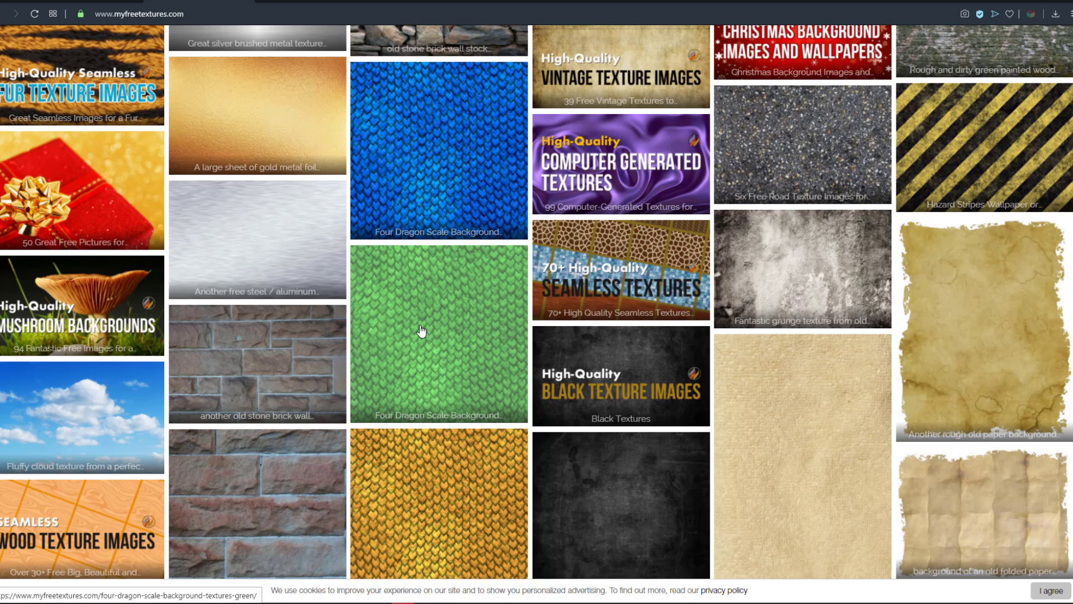
pyautogui.scroll(3, 514, 326)
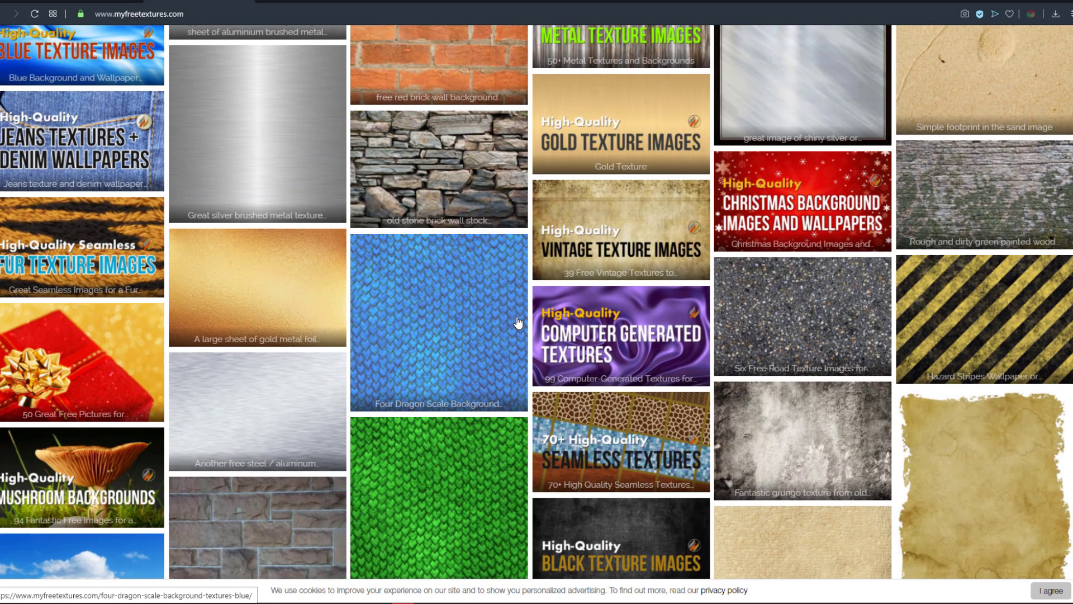
pyautogui.scroll(5, 520, 316)
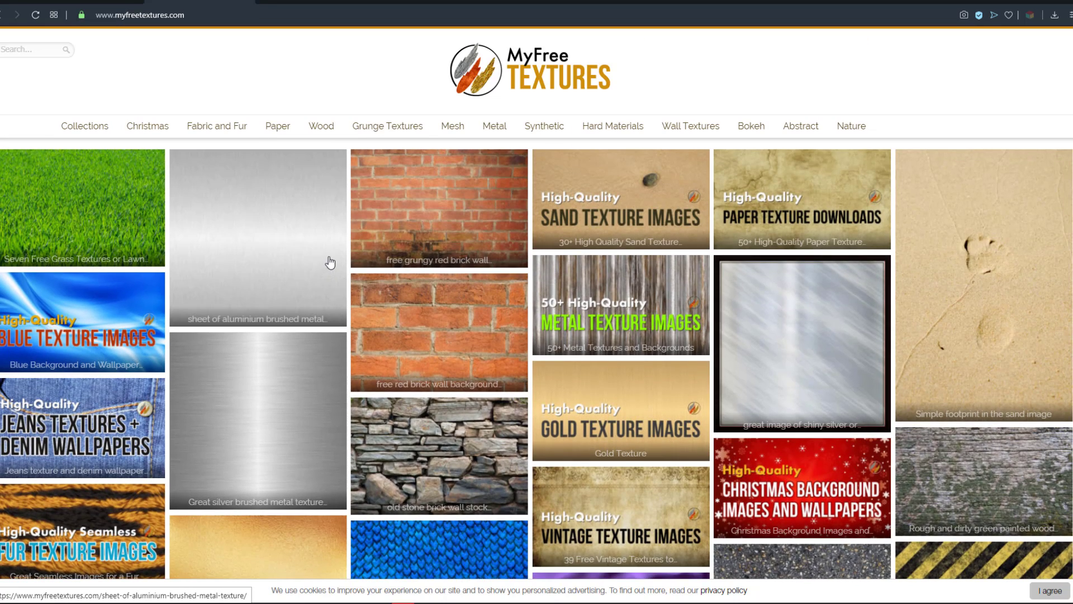
pyautogui.click(750, 127)
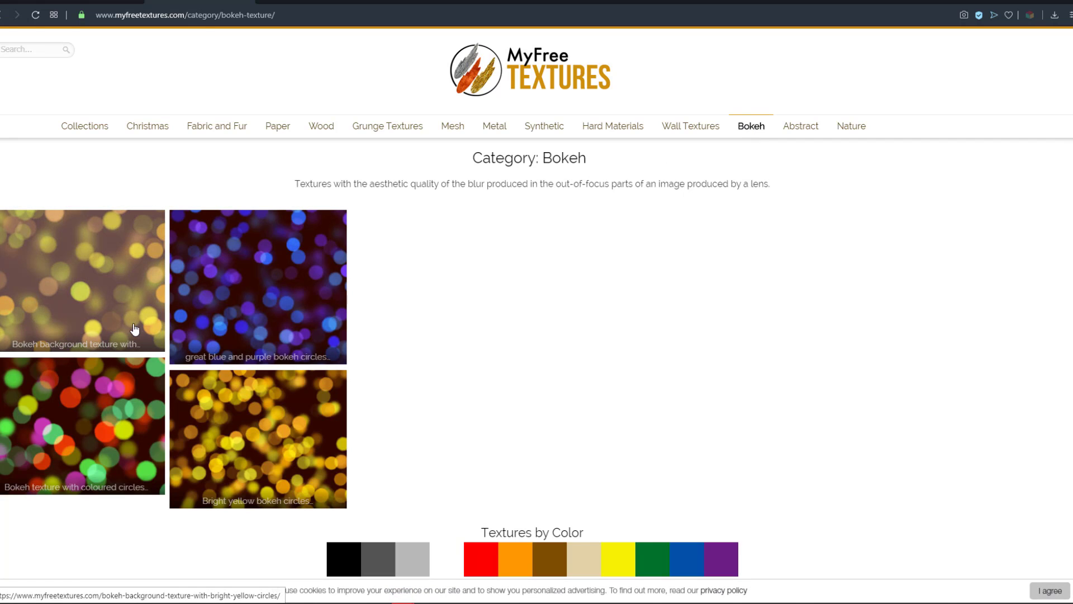
# Filter the Bokeh textures by the beige tag, then the red tag
pyautogui.scroll(-2, 341, 363)
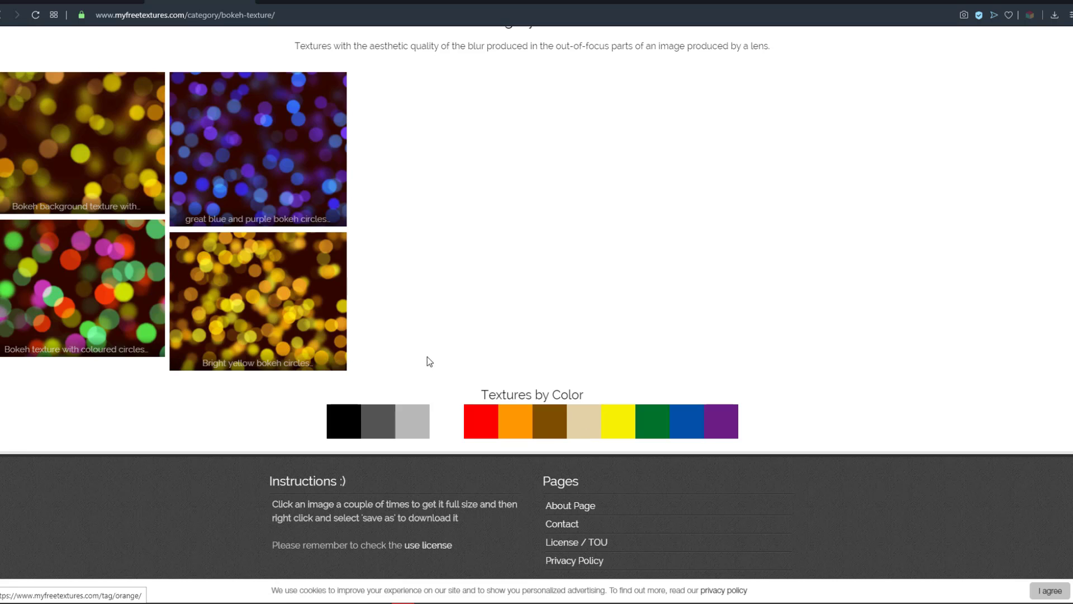
pyautogui.click(576, 428)
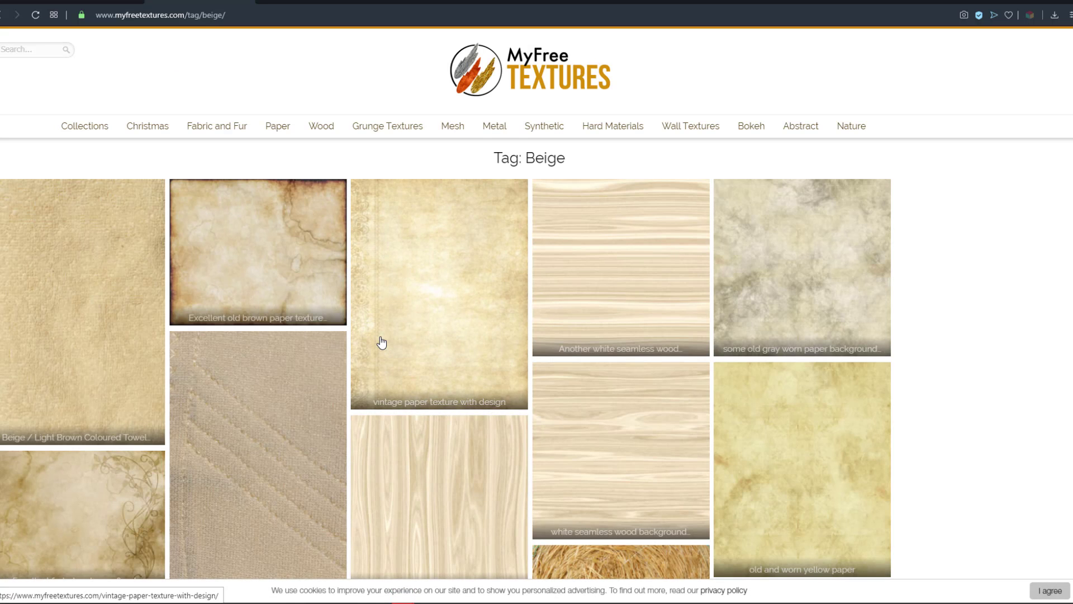
pyautogui.scroll(-5, 380, 340)
pyautogui.scroll(5, 380, 339)
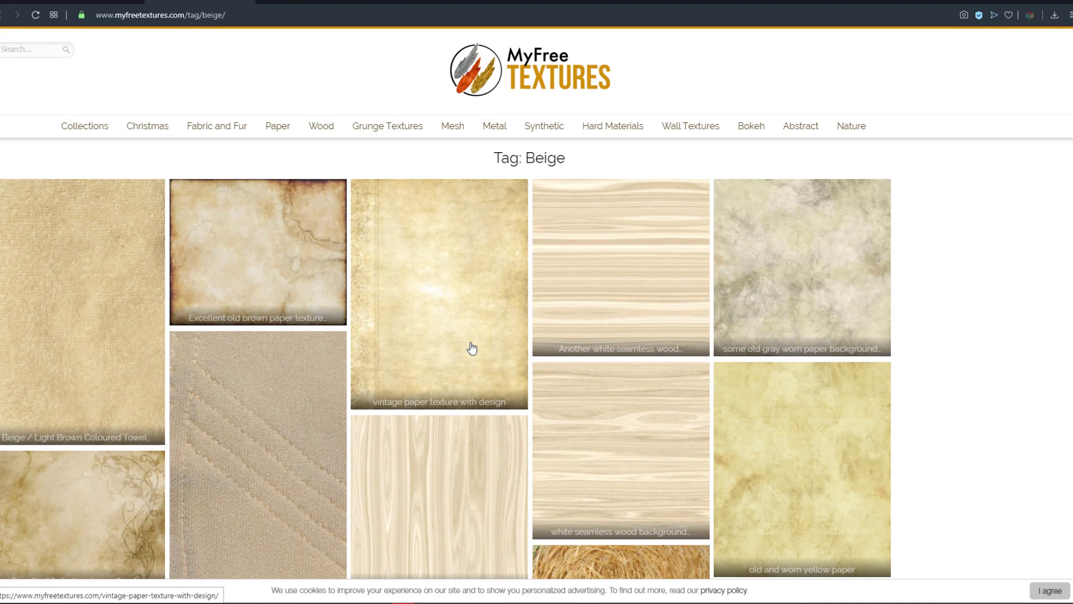
pyautogui.scroll(-3, 577, 290)
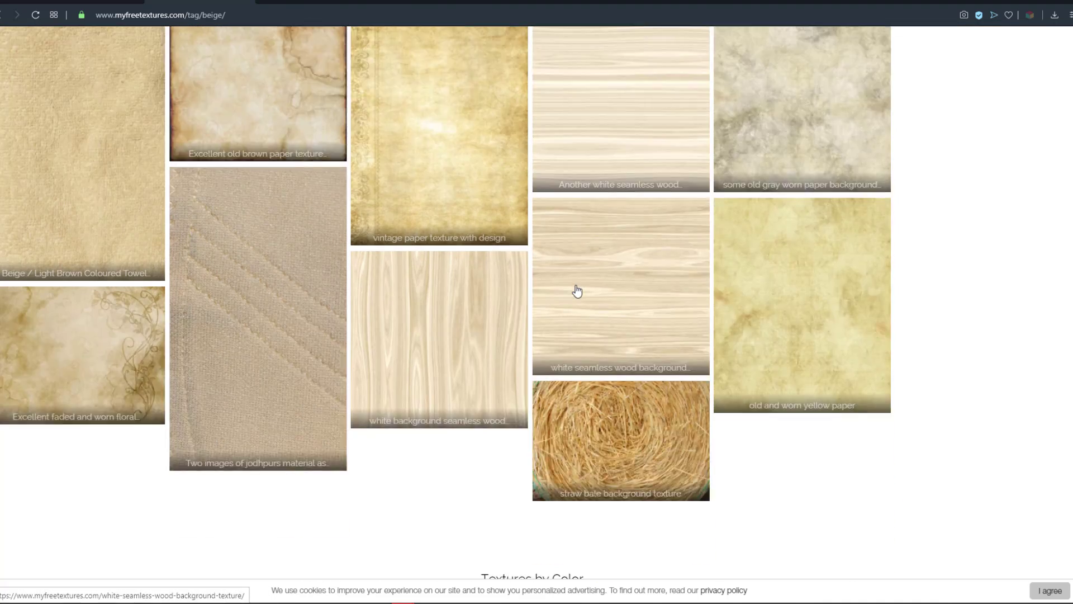
pyautogui.scroll(-3, 578, 291)
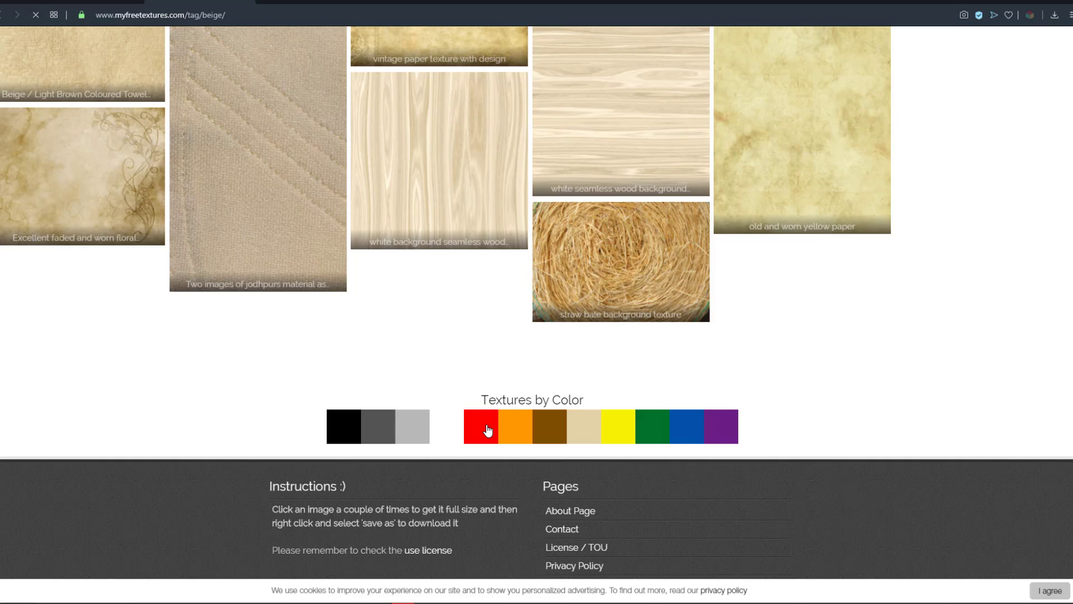
pyautogui.click(488, 430)
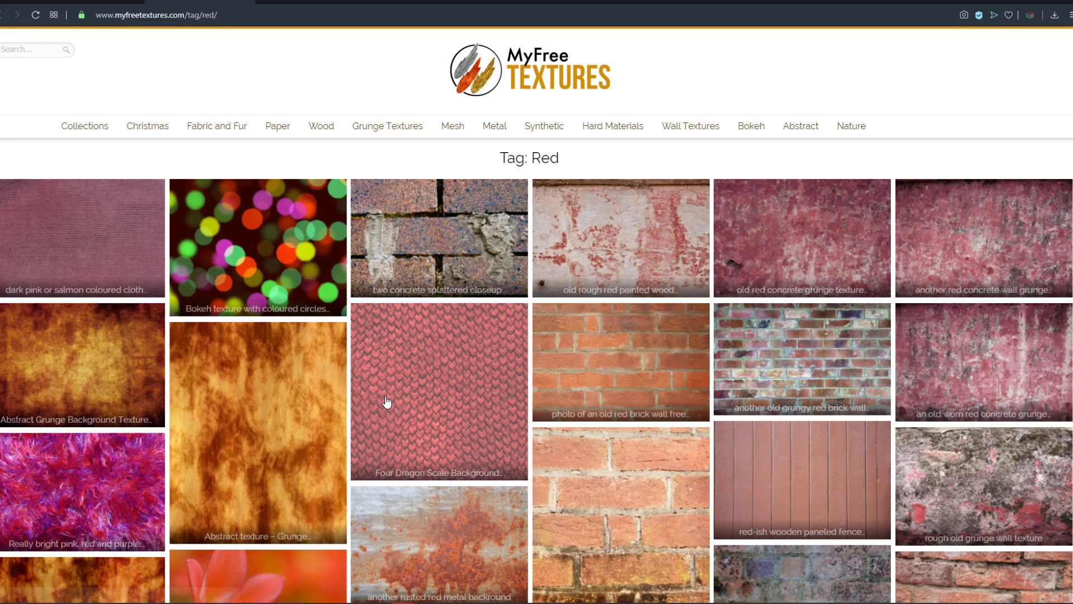
# Go to the Collections page from the navigation bar
pyautogui.scroll(-8, 389, 400)
pyautogui.scroll(-5, 390, 398)
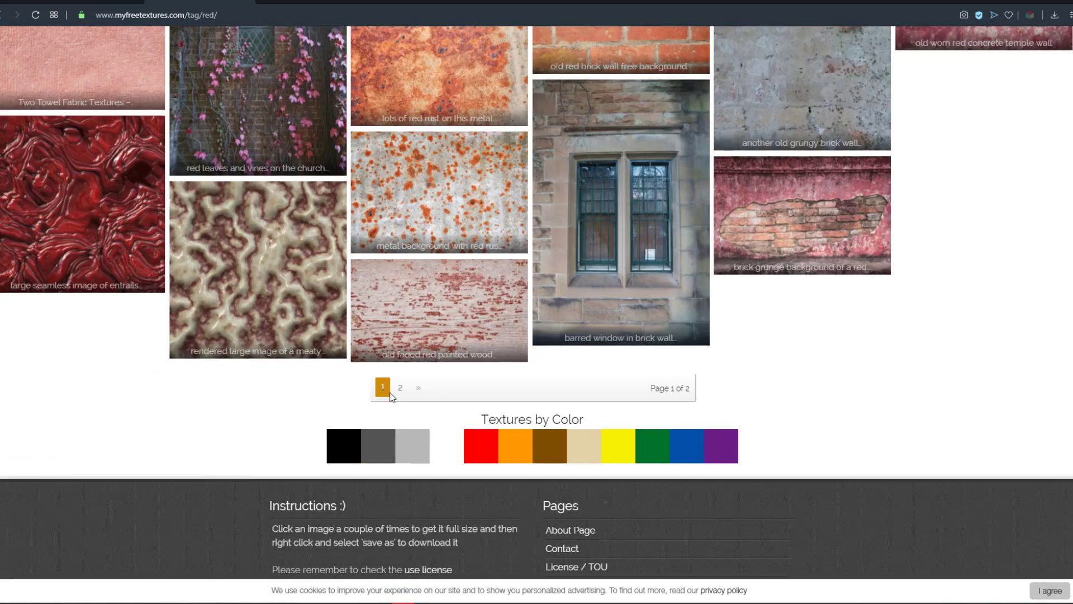
pyautogui.scroll(8, 420, 383)
pyautogui.scroll(5, 450, 365)
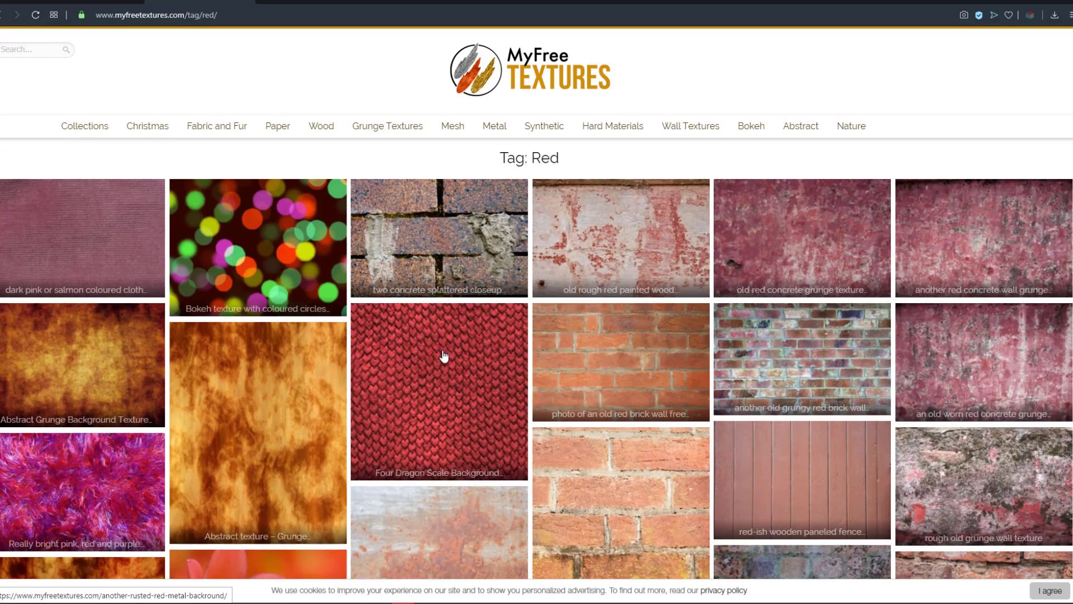
pyautogui.click(95, 131)
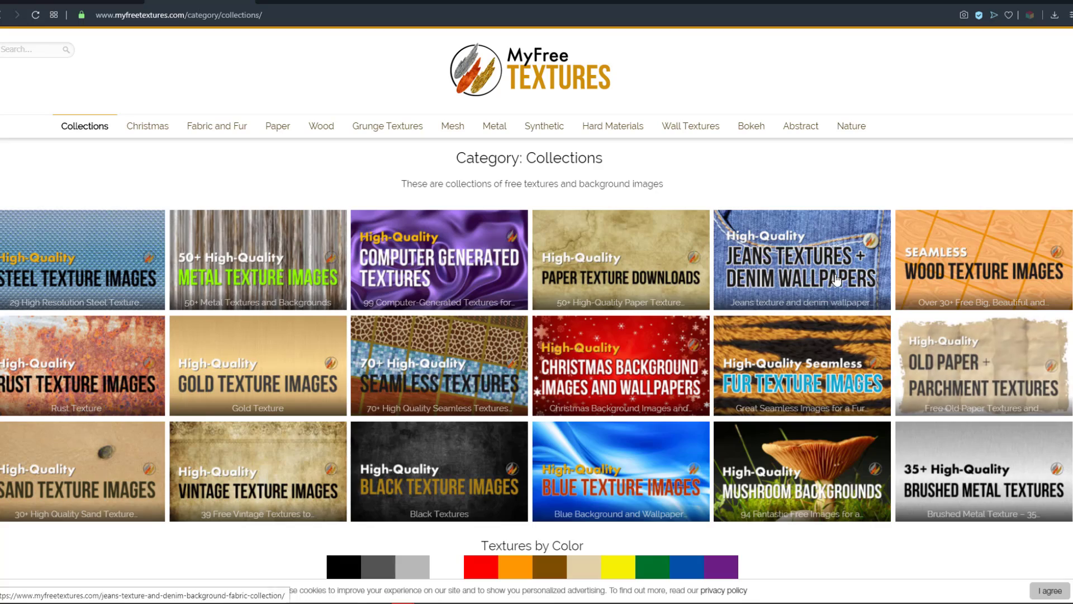
# Browse the Jeans & Denim collection's images, then navigate back
pyautogui.click(822, 263)
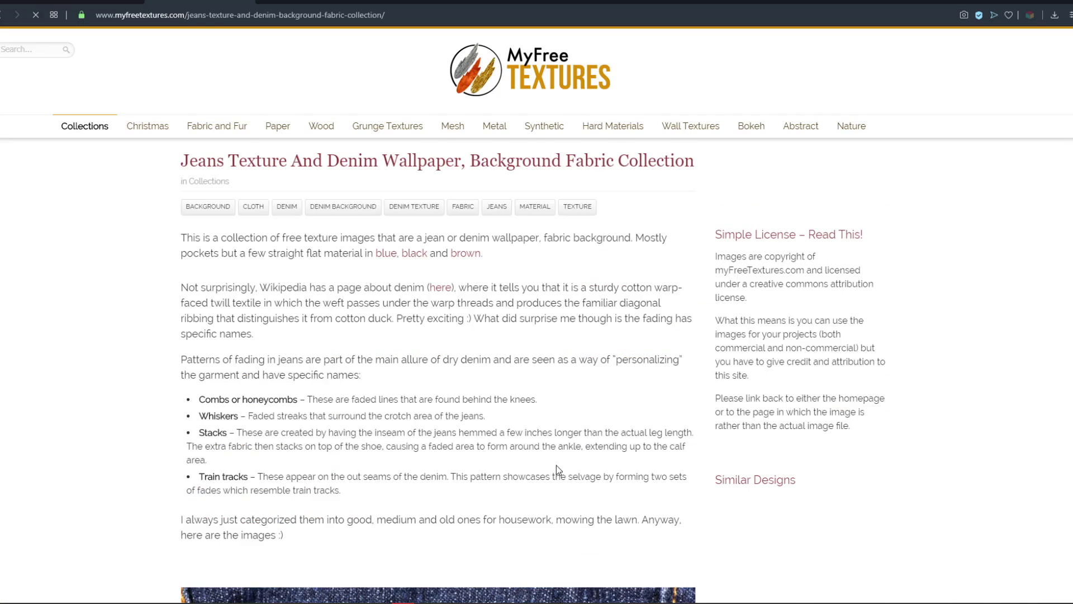
pyautogui.scroll(-20, 556, 465)
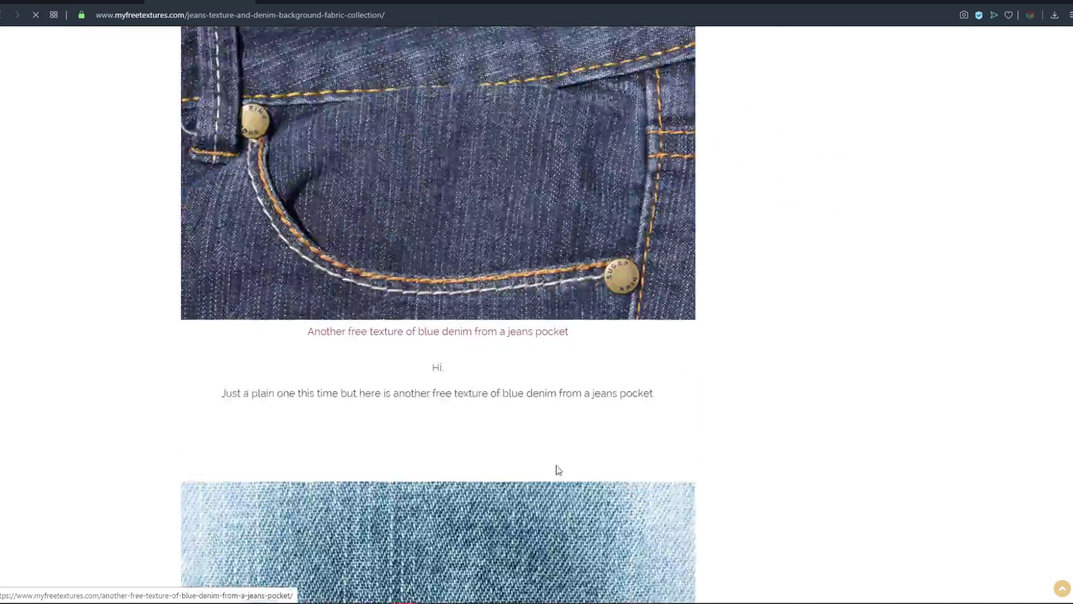
pyautogui.scroll(-3, 558, 470)
pyautogui.scroll(-3, 556, 465)
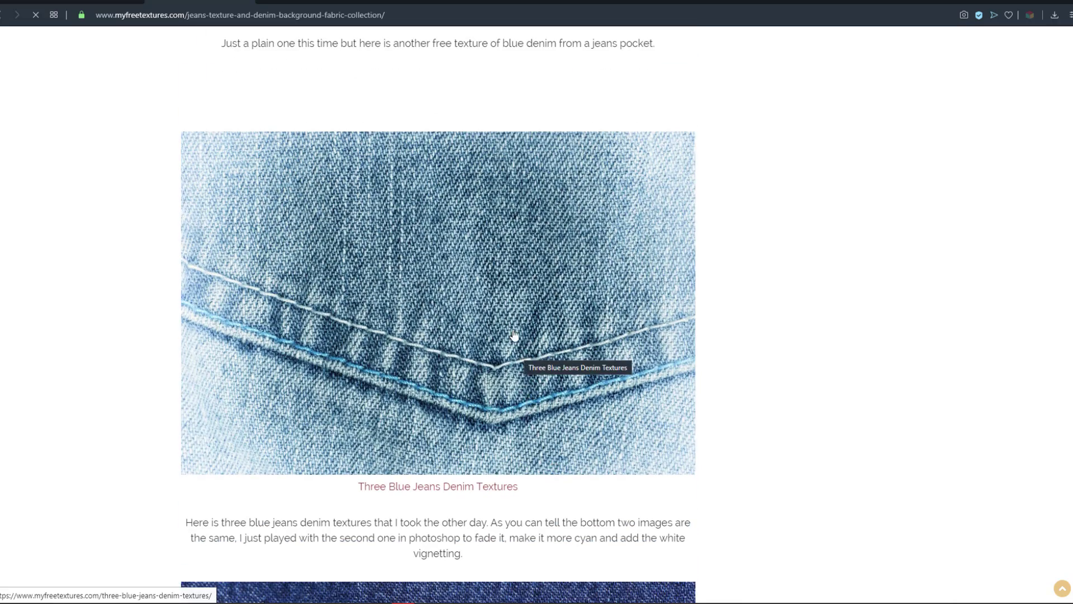
pyautogui.scroll(-10, 509, 330)
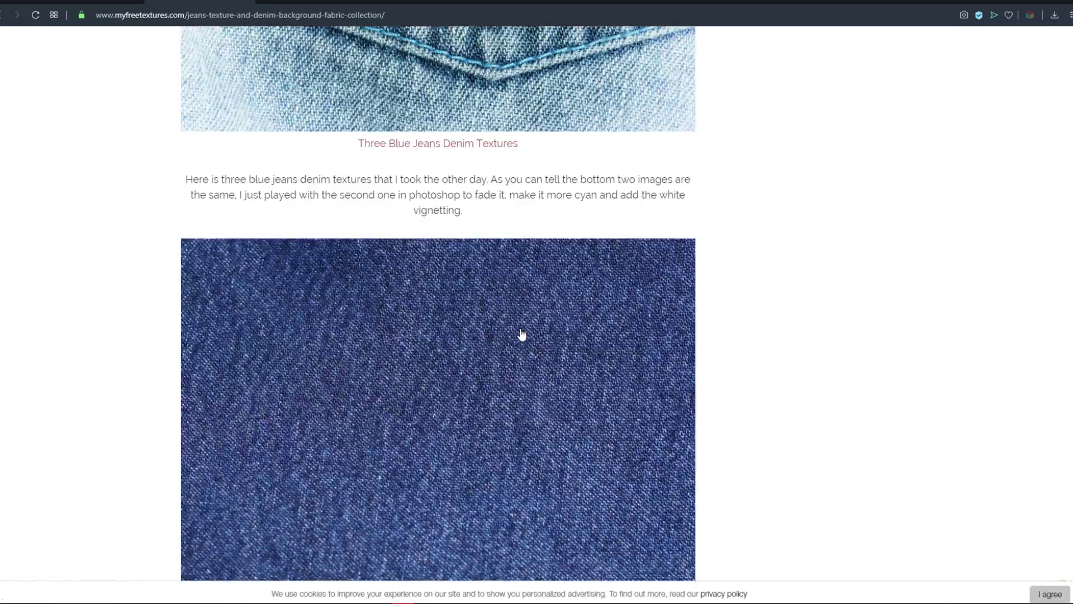
pyautogui.scroll(4, 417, 384)
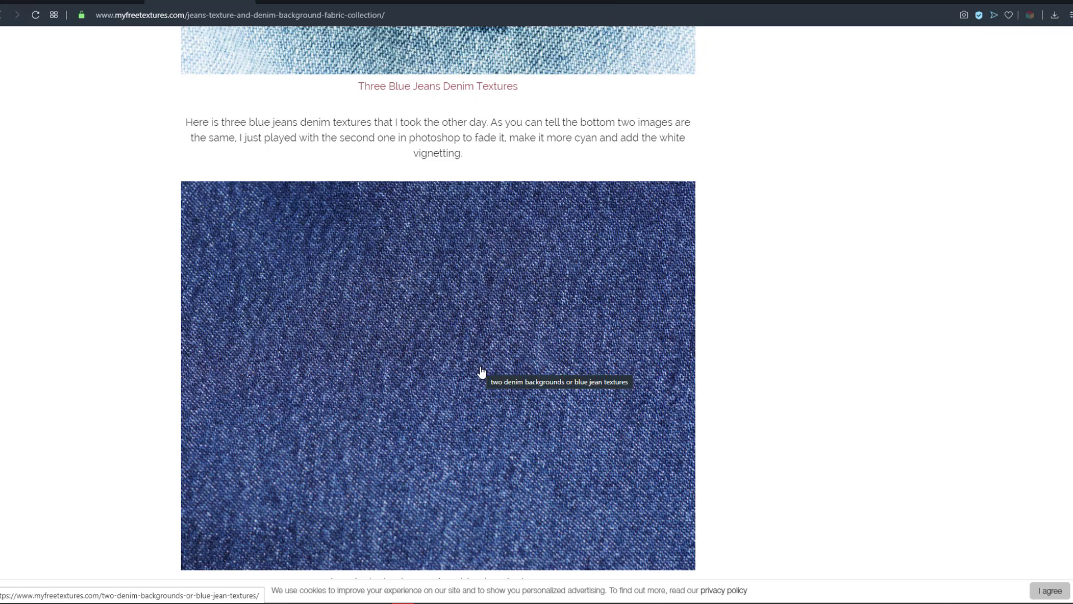
pyautogui.scroll(-6, 485, 378)
pyautogui.hotkey('alt', 'Left')
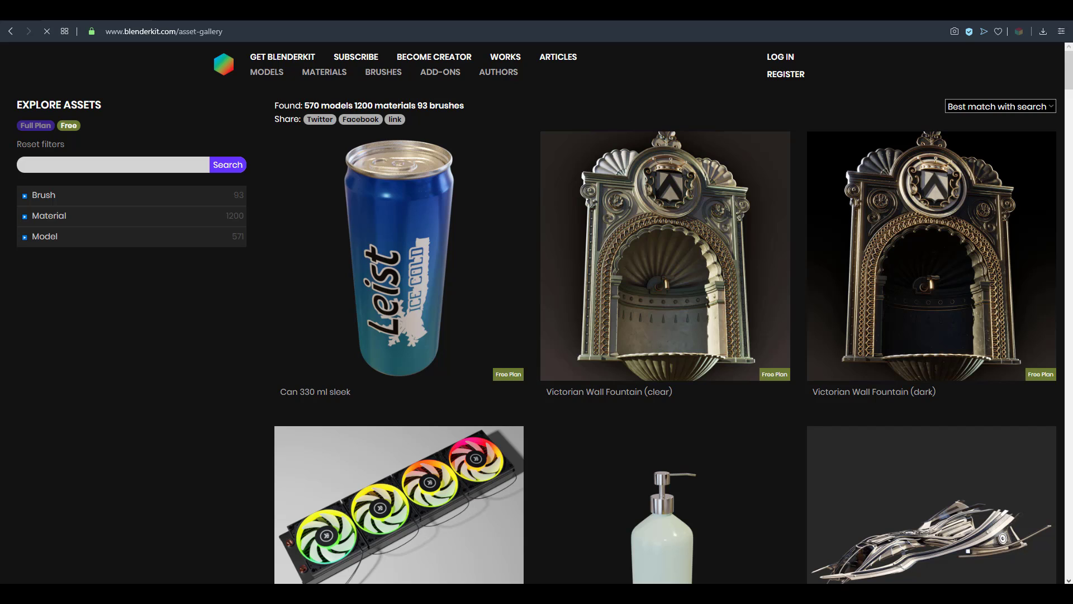
# Browse the BlenderKit free gallery's models, including cookies, trees, a McLaren and a Tesla
pyautogui.scroll(-15, 541, 338)
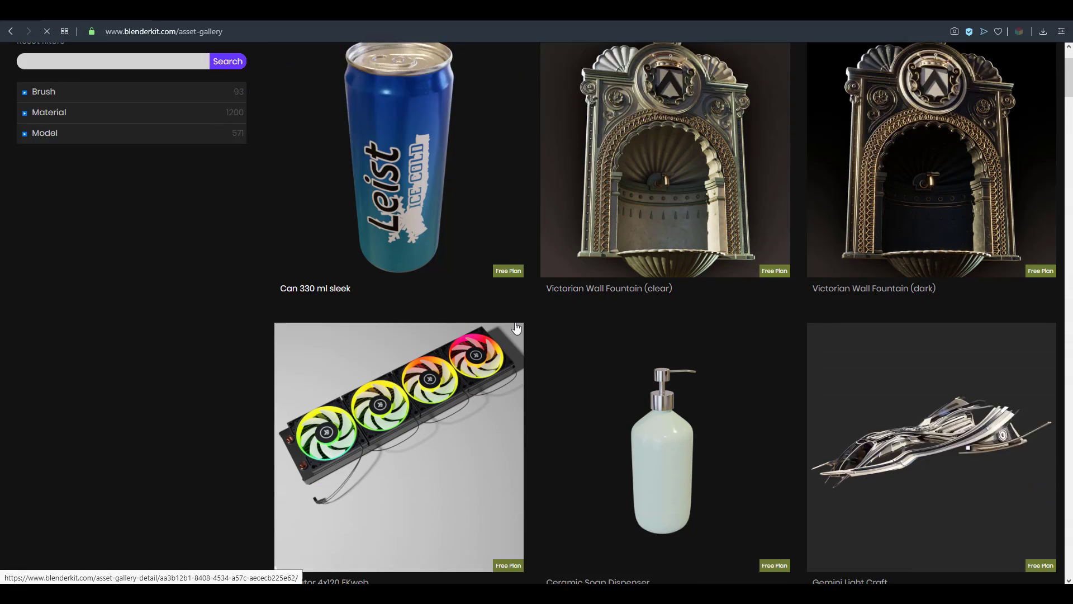
pyautogui.scroll(-10, 518, 329)
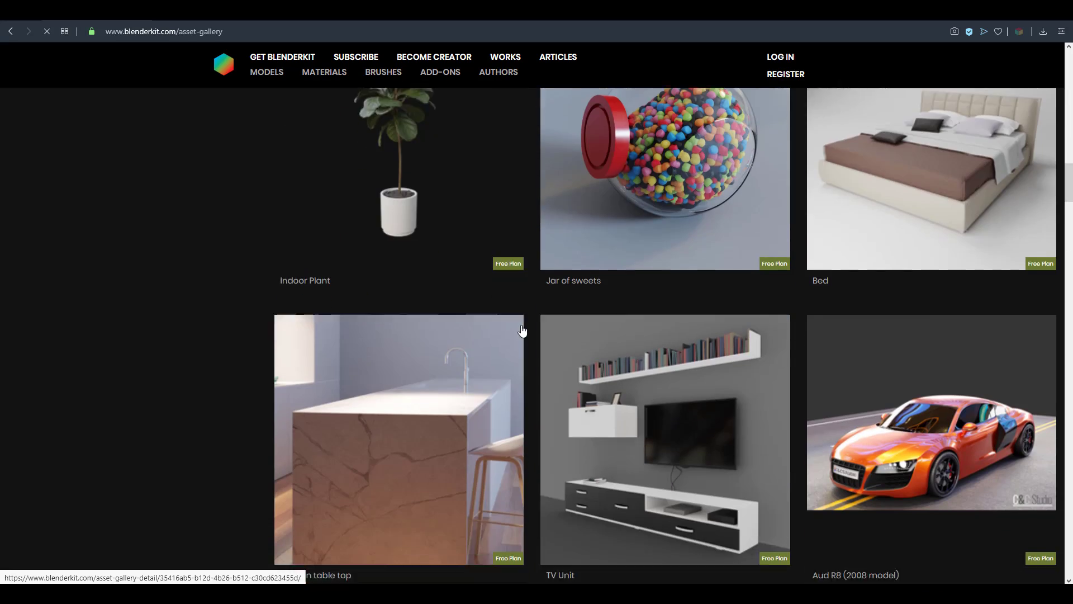
pyautogui.scroll(-15, 522, 331)
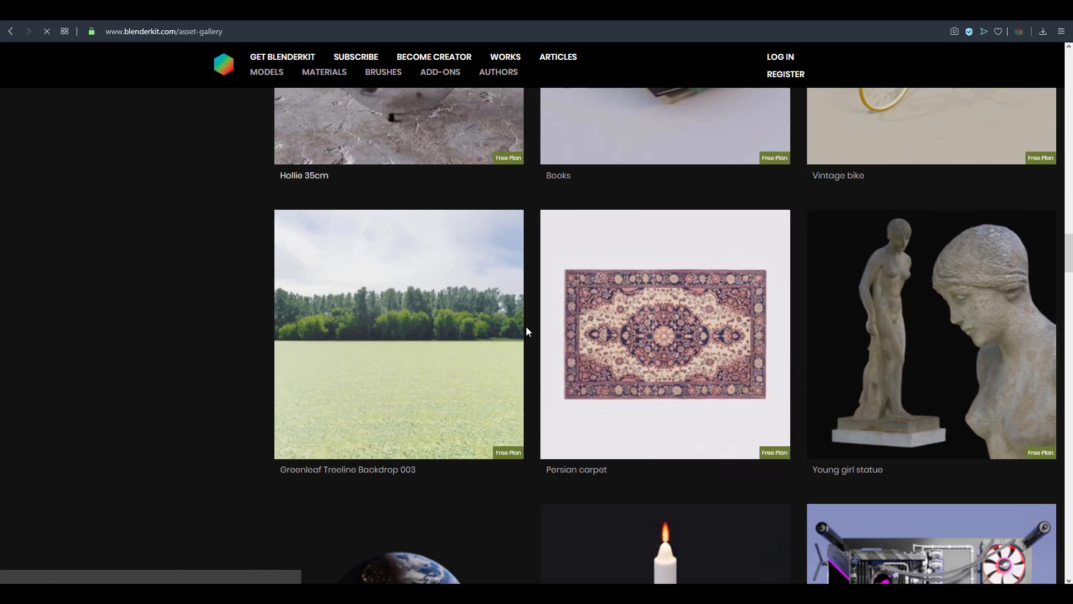
pyautogui.scroll(-20, 526, 332)
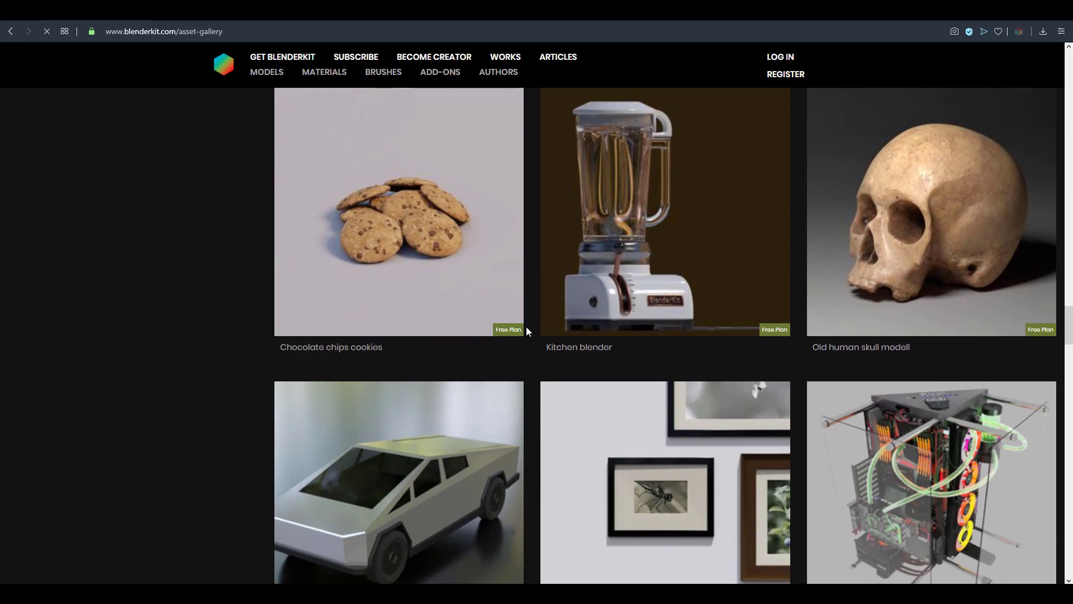
pyautogui.scroll(-5, 527, 331)
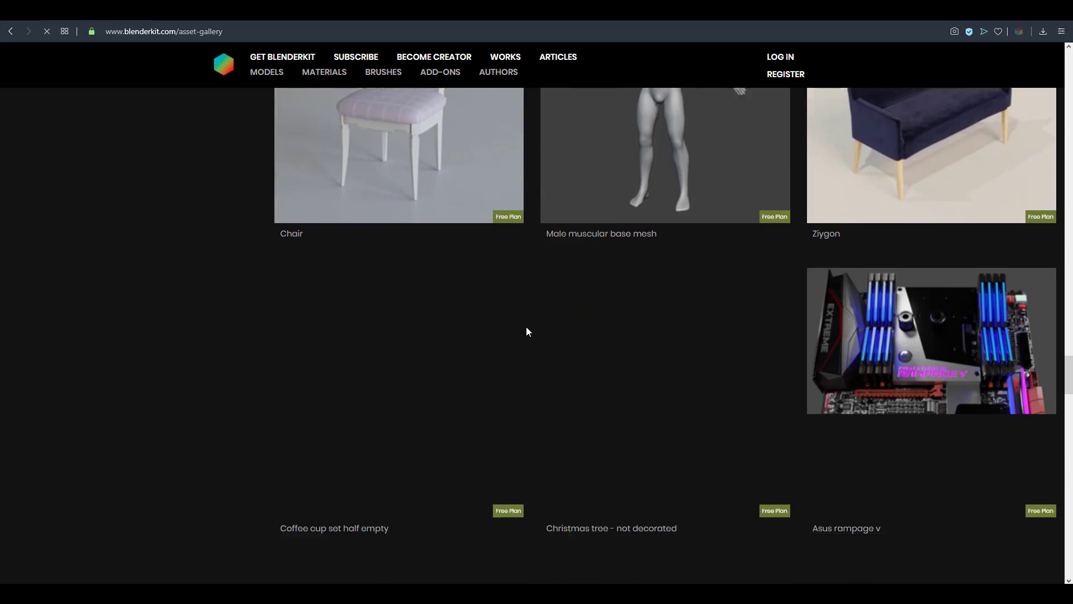
pyautogui.scroll(6, 527, 331)
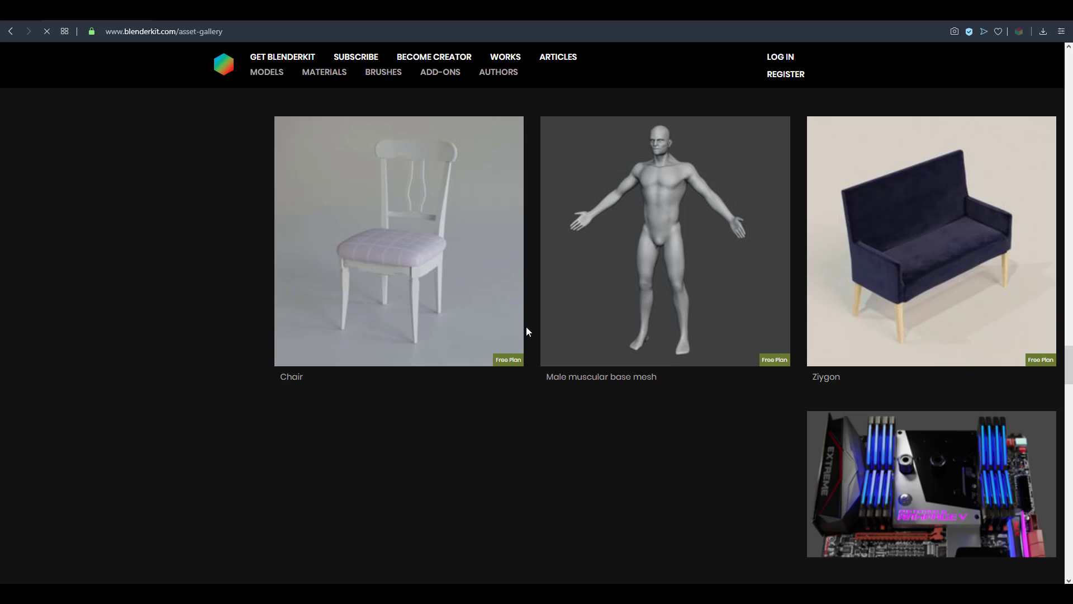
pyautogui.scroll(10, 742, 353)
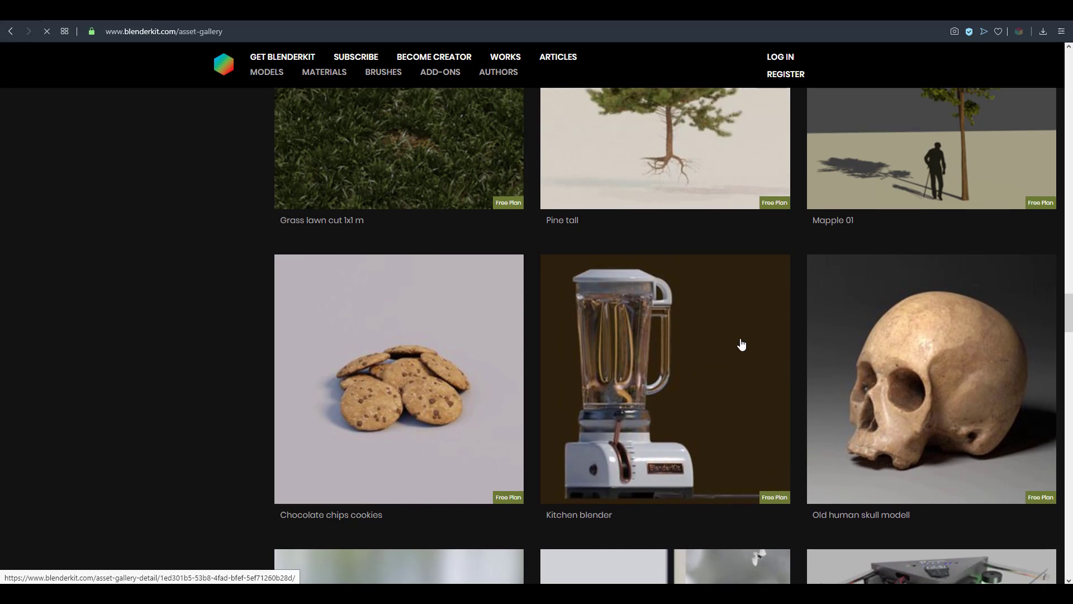
pyautogui.scroll(1, 741, 344)
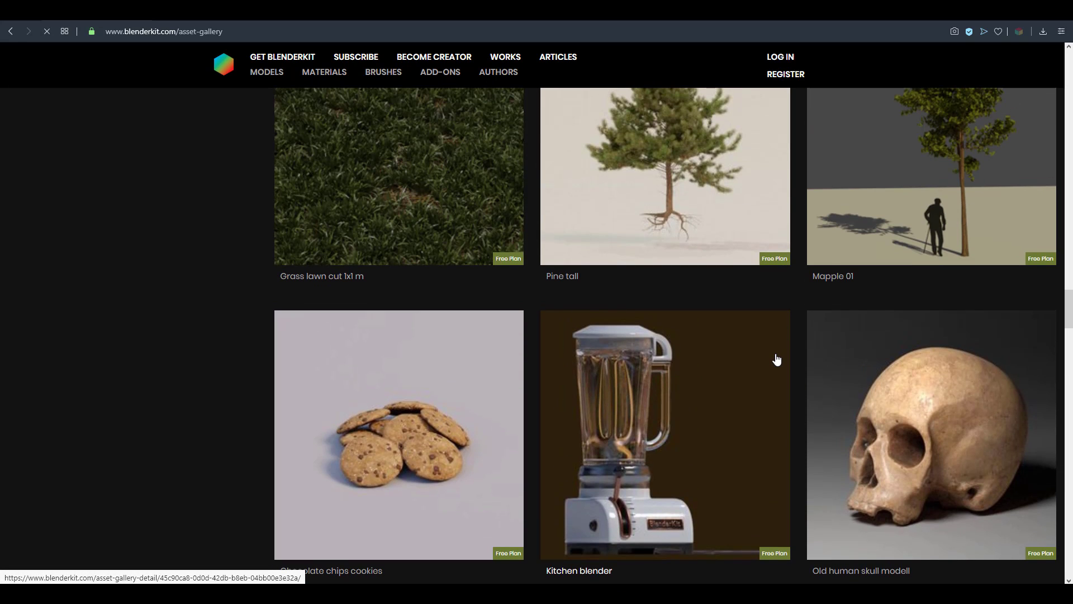
pyautogui.scroll(3, 777, 359)
pyautogui.scroll(5, 777, 358)
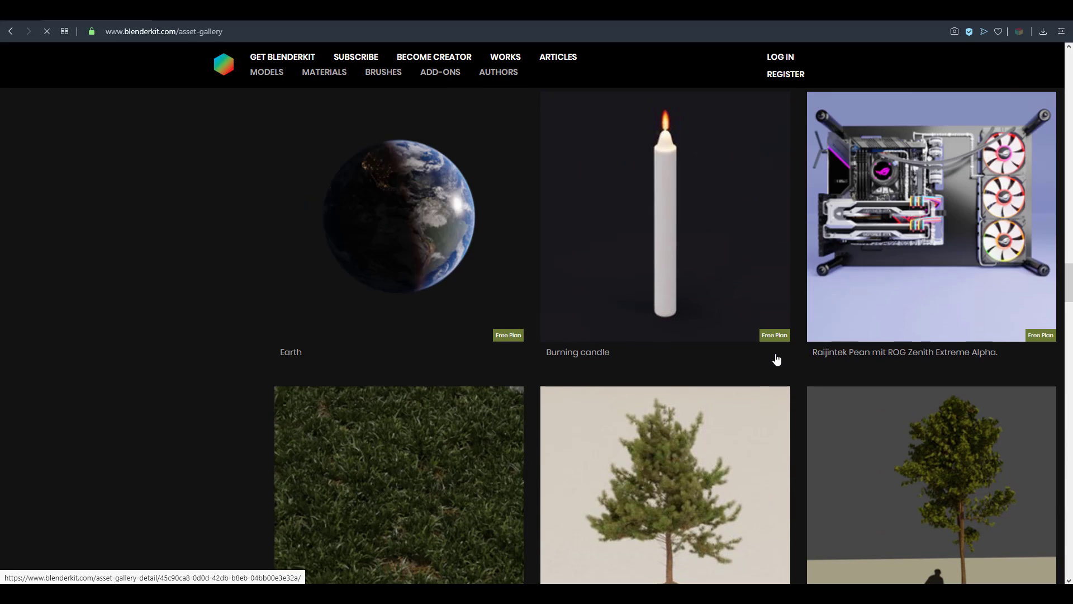
pyautogui.scroll(-7, 776, 359)
pyautogui.scroll(4, 776, 359)
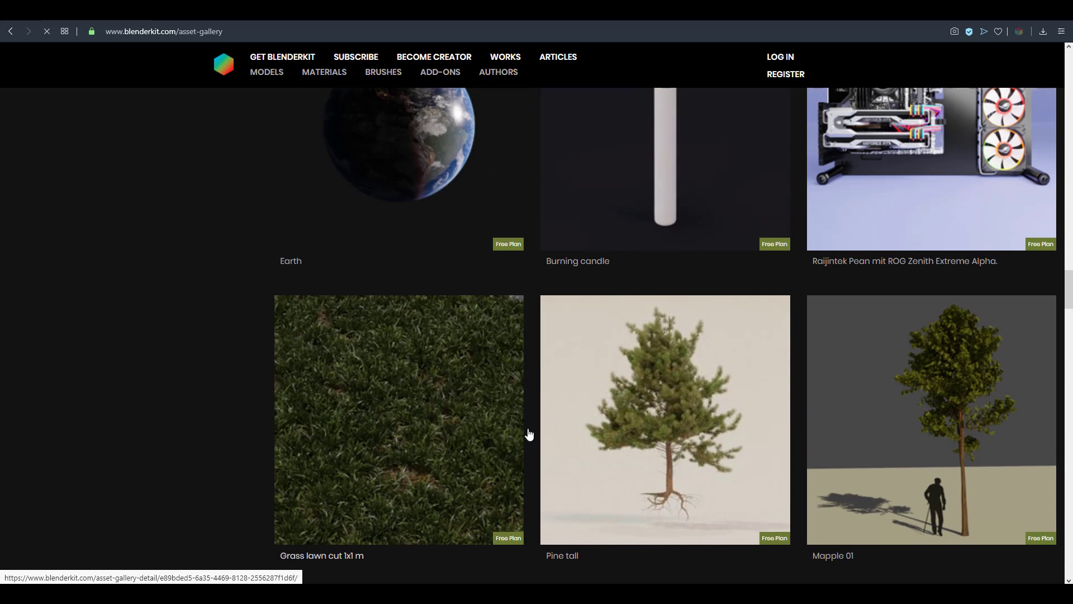
pyautogui.scroll(-5, 528, 434)
pyautogui.scroll(4, 571, 330)
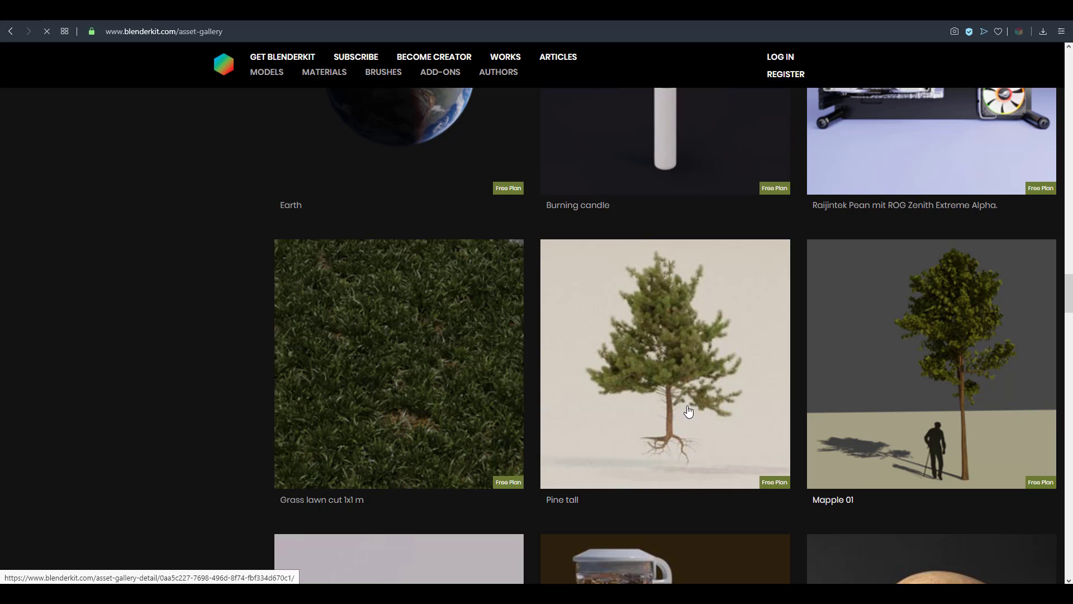
pyautogui.scroll(12, 475, 354)
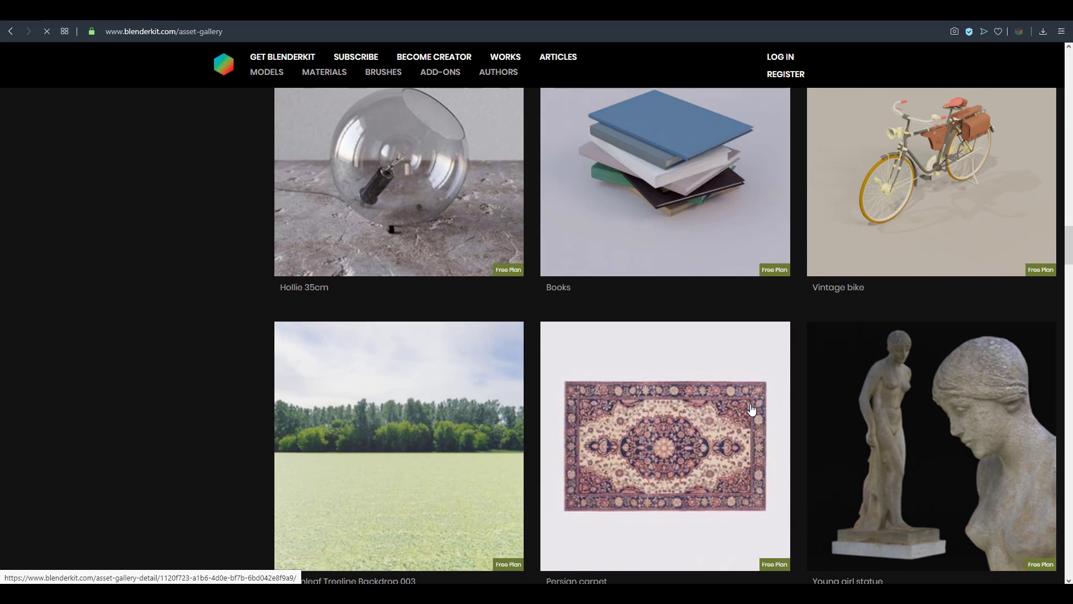
pyautogui.scroll(20, 752, 409)
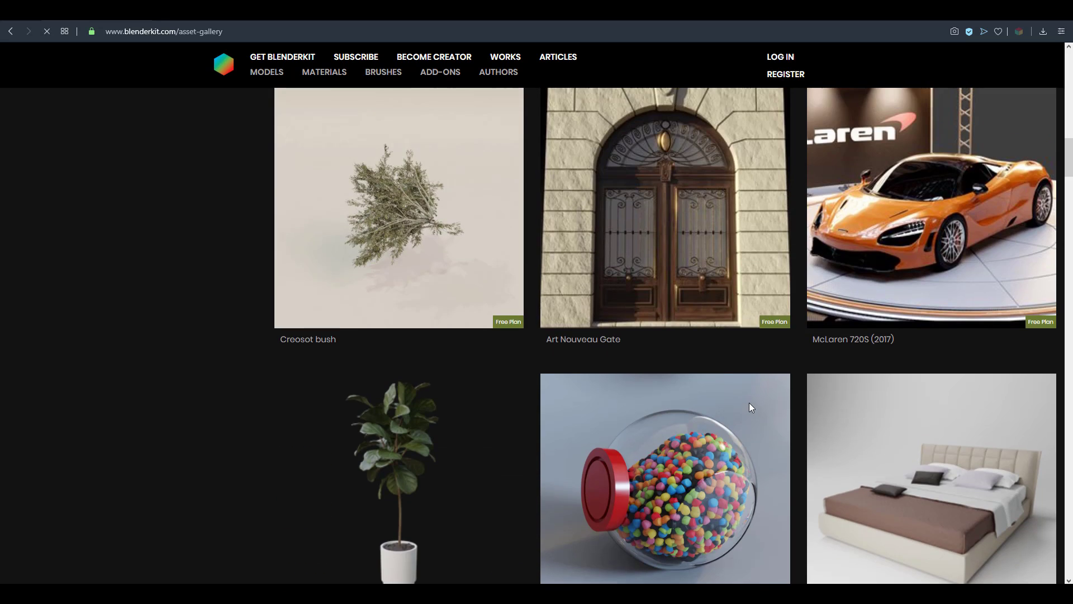
pyautogui.scroll(-4, 872, 335)
pyautogui.scroll(7, 698, 391)
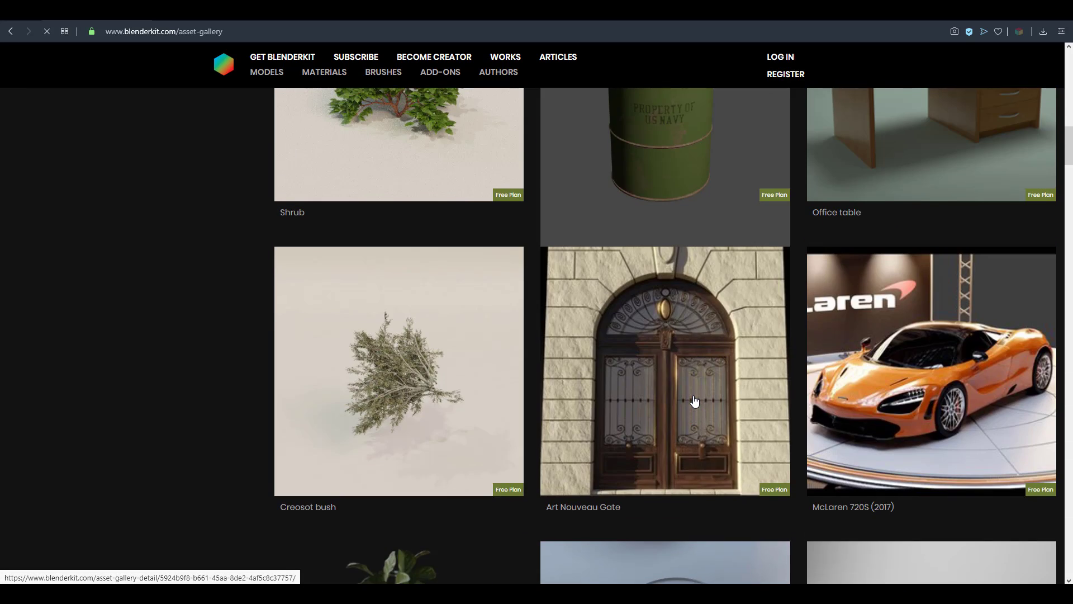
pyautogui.scroll(15, 695, 401)
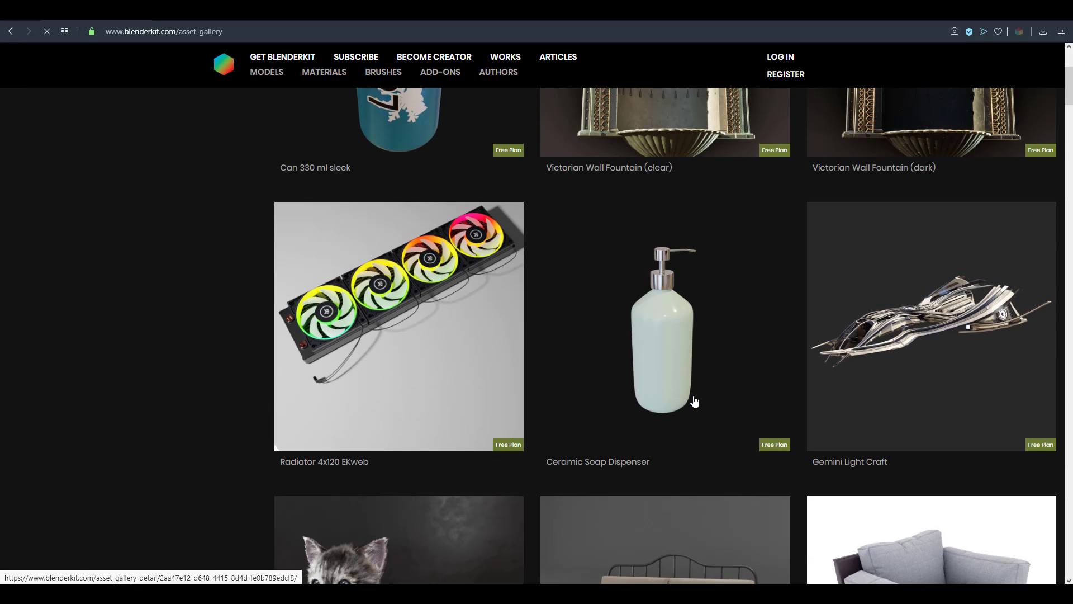
pyautogui.scroll(5, 694, 401)
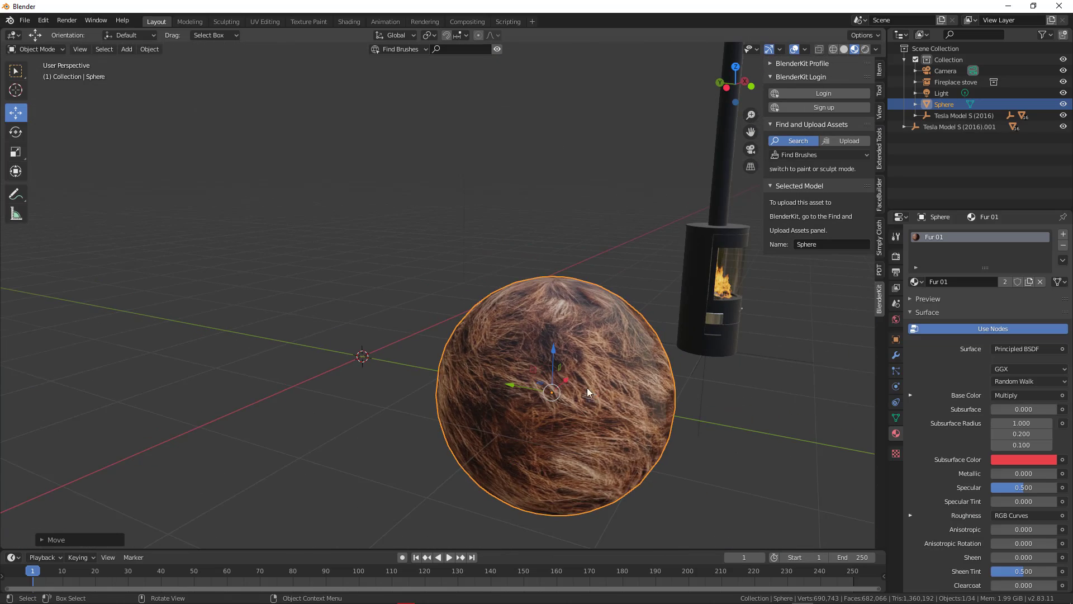
# Undo the last change and rotate the fireplace stove around its vertical axis
pyautogui.hotkey('ctrl', 'z')
pyautogui.click(687, 313)
pyautogui.press('r')
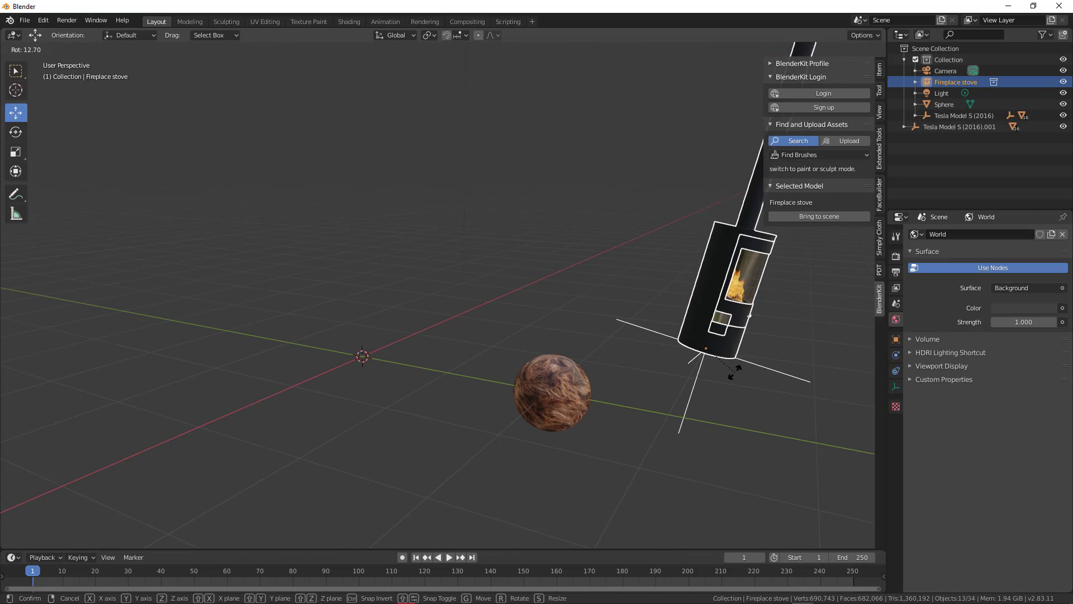
pyautogui.press('Escape')
pyautogui.hotkey('shift', 'space')
pyautogui.press('r')
pyautogui.moveTo(743, 358); pyautogui.dragTo(706, 356)
# Switch to rendered shading and delete the fur-covered sphere
pyautogui.click(589, 440)
pyautogui.scroll(3, 589, 440)
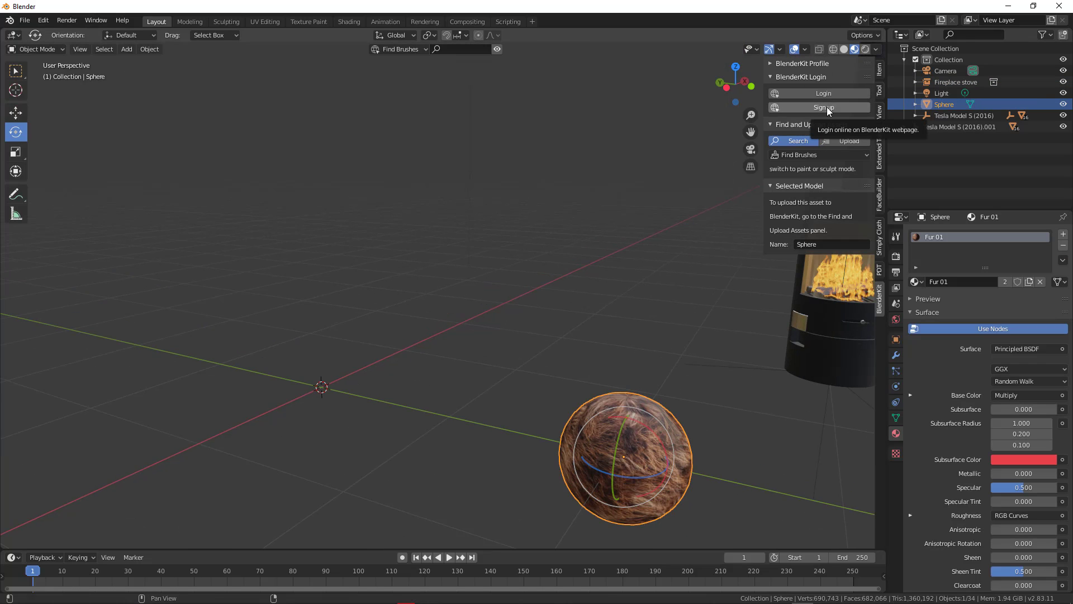
pyautogui.click(865, 49)
pyautogui.scroll(-4, 698, 437)
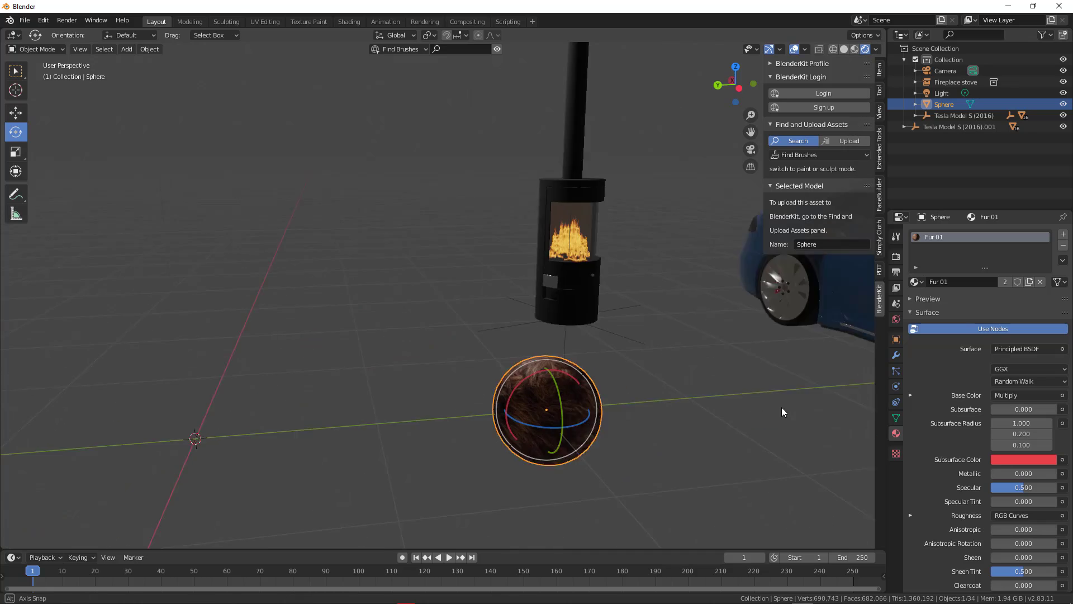
pyautogui.moveTo(781, 412); pyautogui.dragTo(464, 435, button='middle')
pyautogui.click(333, 417)
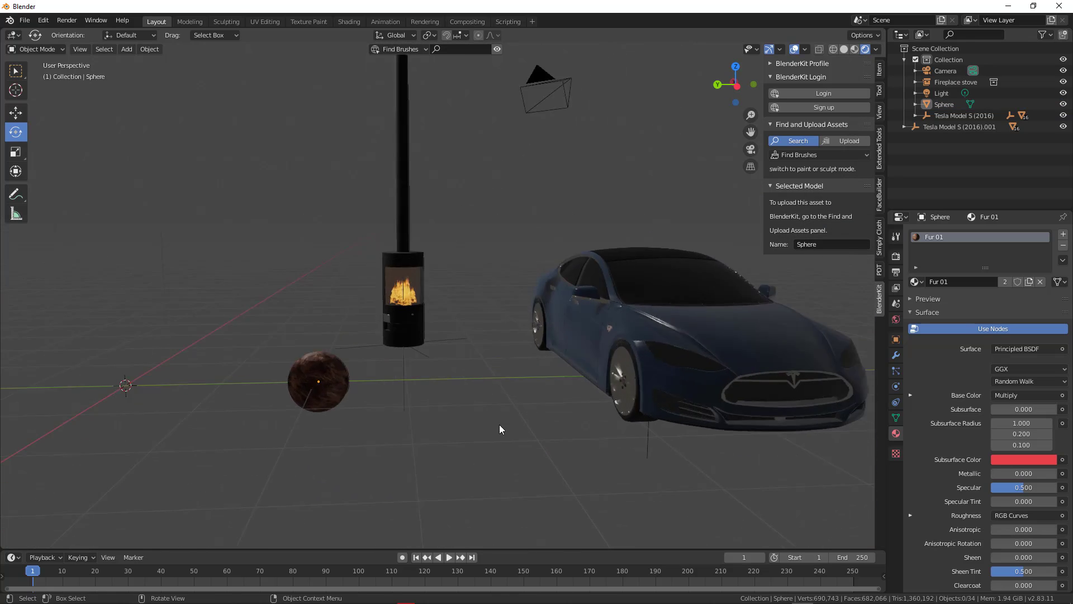
pyautogui.scroll(-3, 492, 419)
pyautogui.click(392, 381)
pyautogui.press('Delete')
# Move the fireplace stove and Tesla car together to the left across the floor
pyautogui.click(418, 352)
pyautogui.keyDown('shift'); pyautogui.click(569, 385); pyautogui.keyUp('shift')
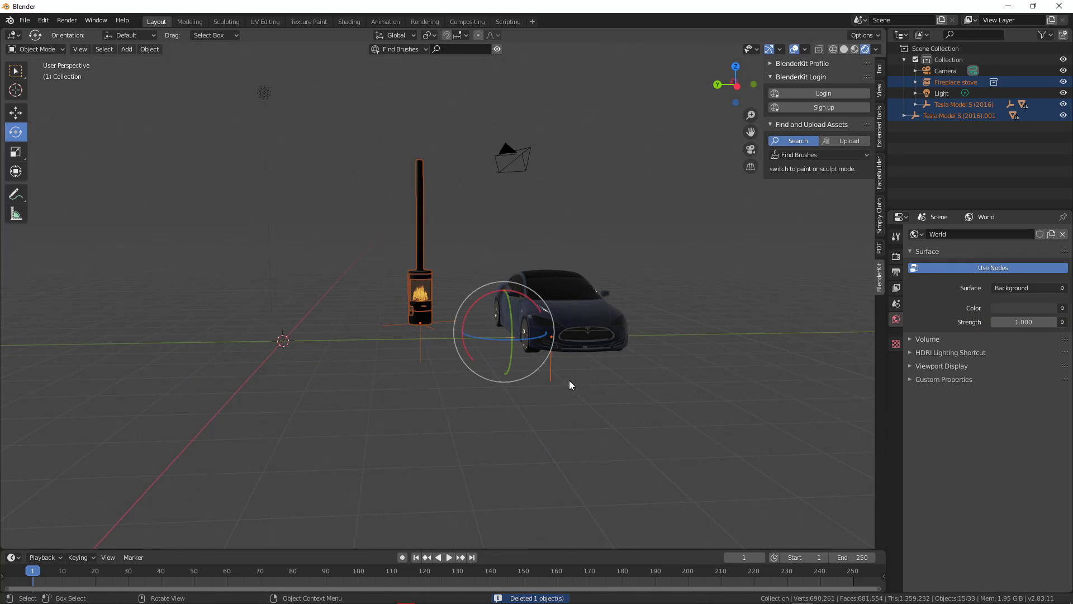
pyautogui.hotkey('shift', 'space')
pyautogui.press('g')
pyautogui.moveTo(473, 334); pyautogui.dragTo(234, 335)
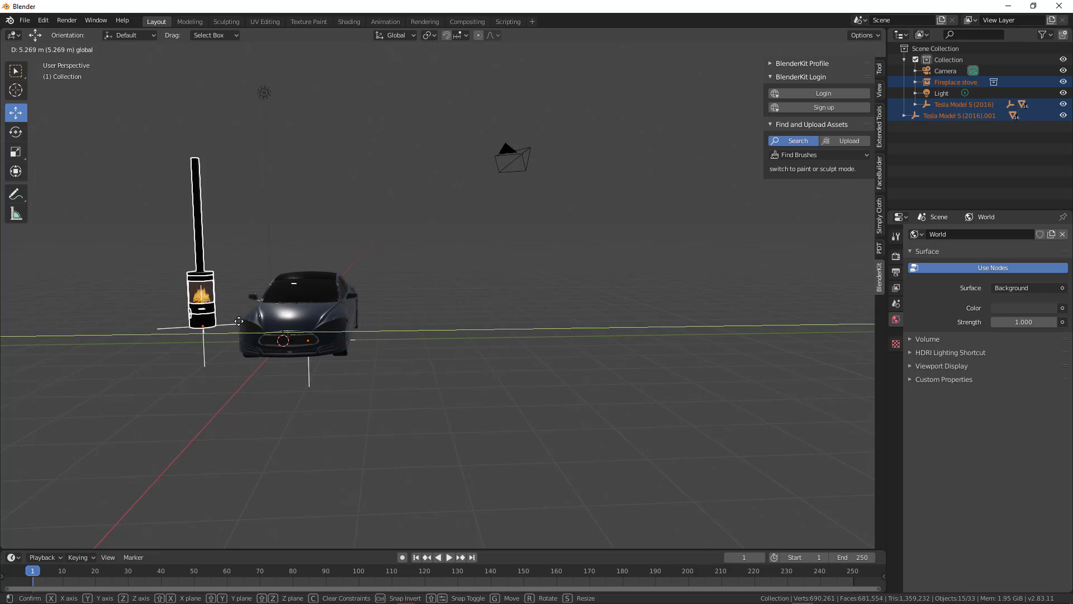
pyautogui.click(360, 360)
pyautogui.moveTo(360, 360); pyautogui.dragTo(583, 431, button='middle')
pyautogui.scroll(3, 582, 431)
pyautogui.scroll(-4, 582, 448)
# Add a grid mesh and scale it up into a large floor plane
pyautogui.hotkey('shift', 'a')
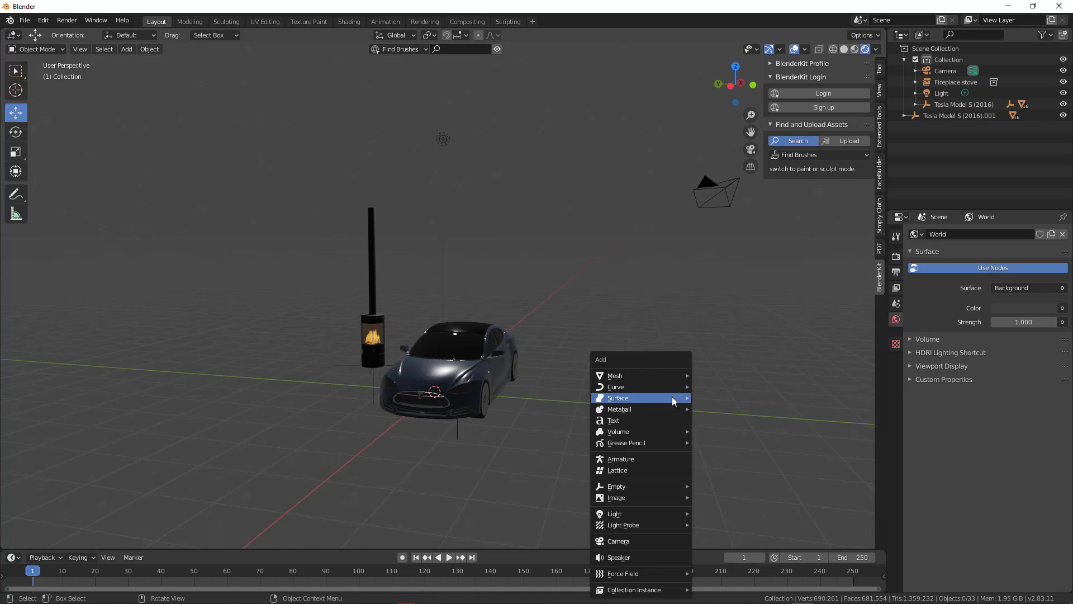
pyautogui.moveTo(614, 376)
pyautogui.click(721, 467)
pyautogui.press('s')
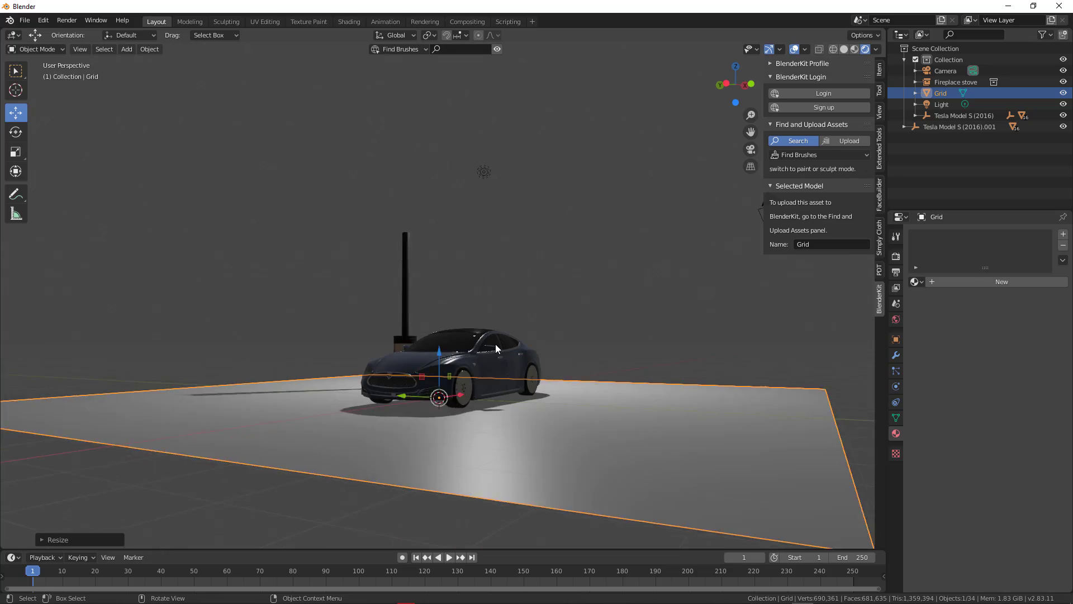
pyautogui.click(495, 343)
pyautogui.scroll(2, 503, 357)
# Reposition the point light, then duplicate it as Light.001 above the car
pyautogui.click(501, 117)
pyautogui.moveTo(566, 218); pyautogui.dragTo(623, 138, button='middle')
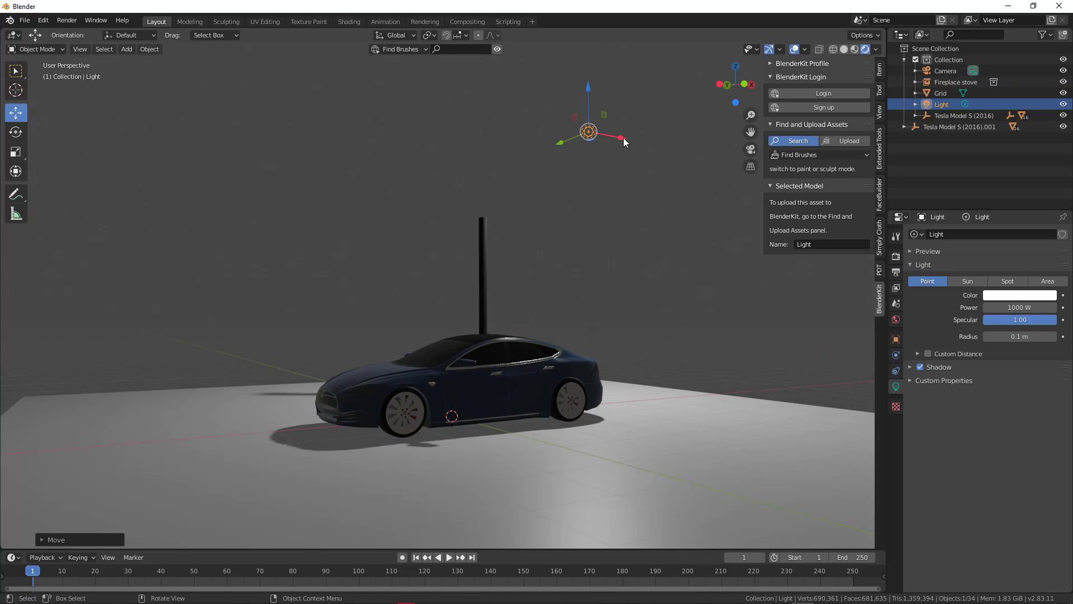
pyautogui.moveTo(623, 138); pyautogui.dragTo(316, 244)
pyautogui.moveTo(260, 59); pyautogui.dragTo(262, 123)
pyautogui.hotkey('shift', 's')
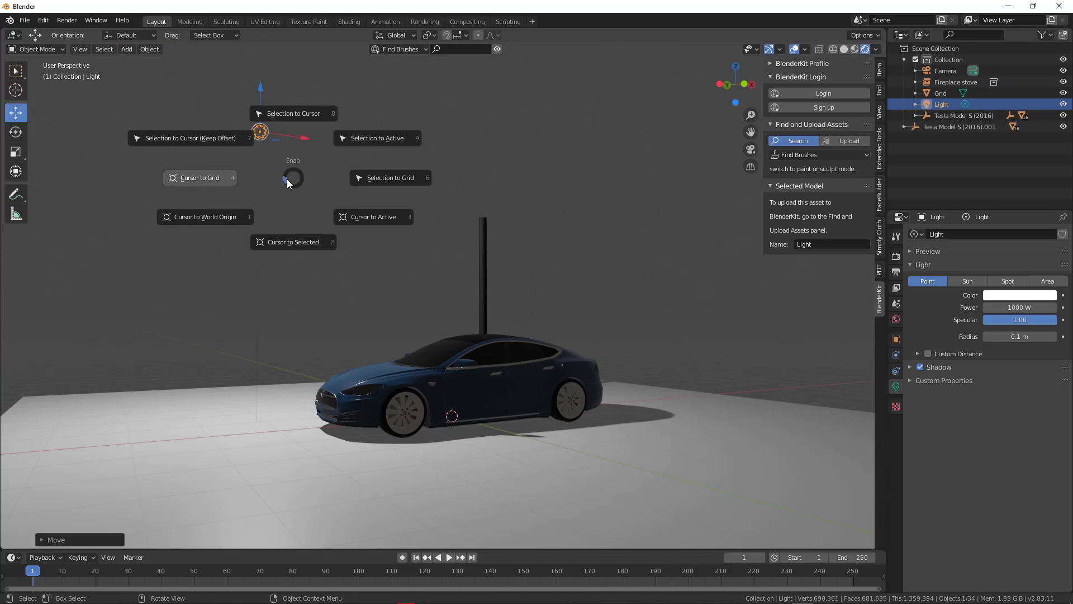
pyautogui.press('Escape')
pyautogui.hotkey('shift', 'd')
pyautogui.press('Escape')
pyautogui.moveTo(335, 251); pyautogui.dragTo(557, 357, button='middle')
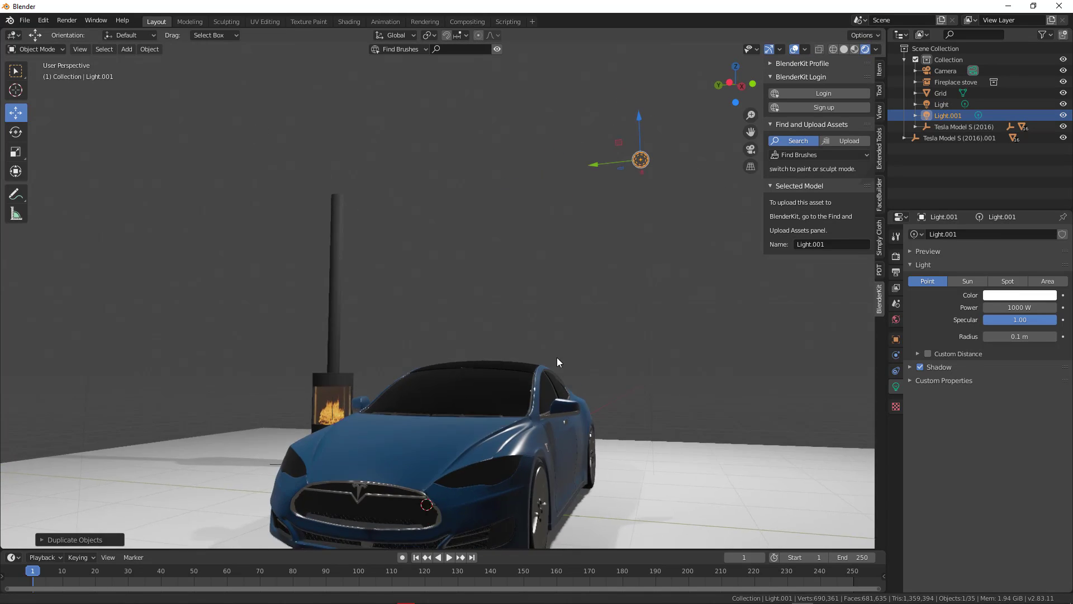
# Enable Bloom and Ambient Occlusion in the Eevee render settings
pyautogui.scroll(3, 563, 351)
pyautogui.click(897, 256)
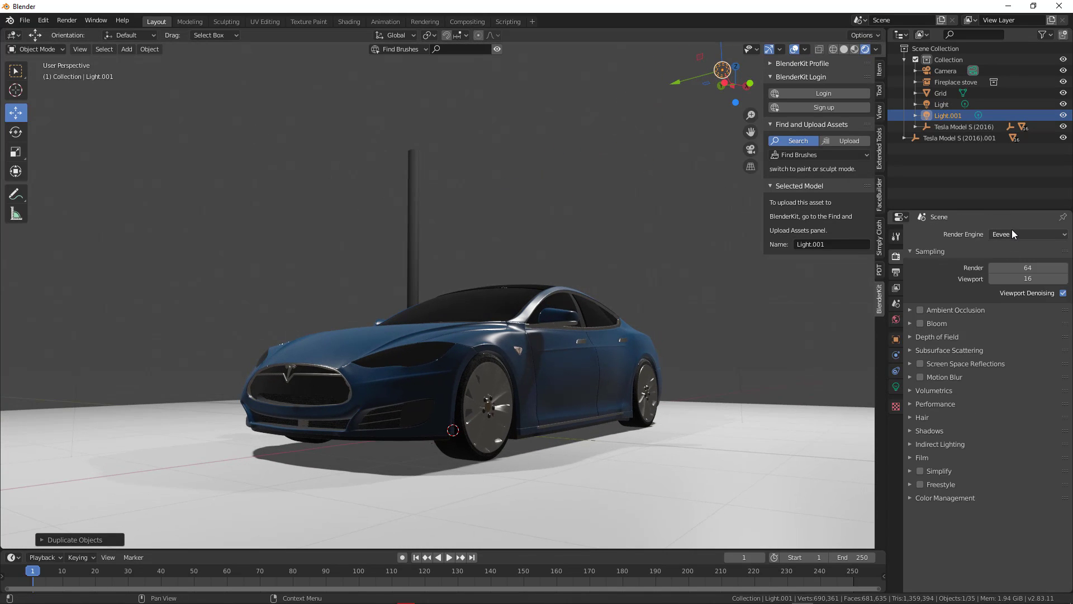
pyautogui.click(928, 324)
pyautogui.click(920, 324)
pyautogui.click(920, 309)
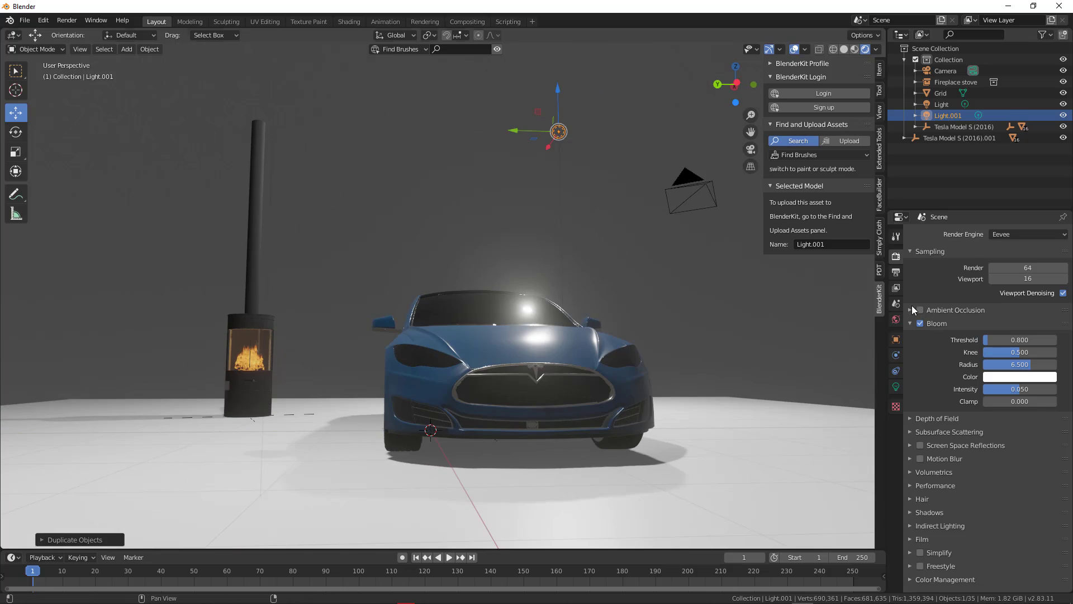